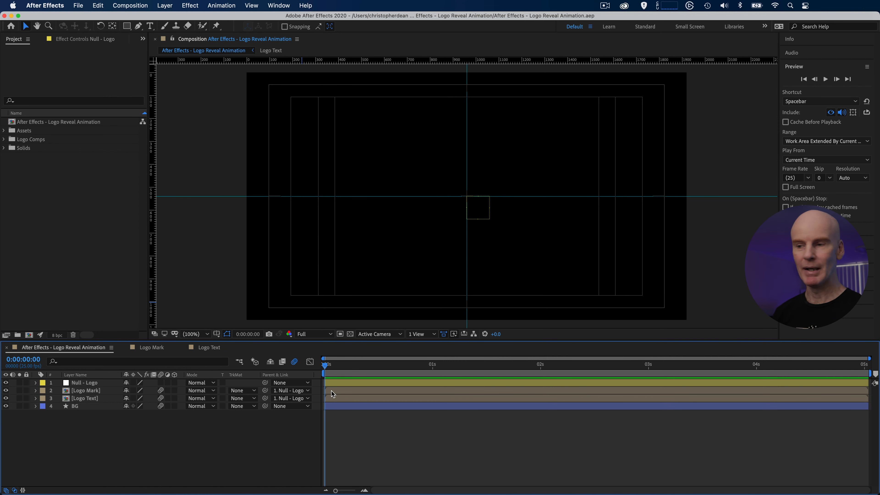
Step: Play back the finished logo reveal animation
{"action": "key", "text": "space"}
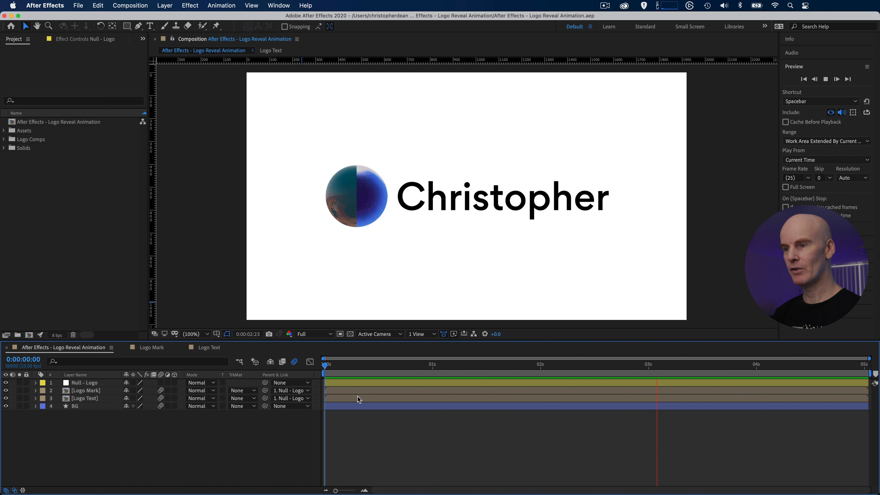
{"action": "left_click", "coordinate": [340, 235]}
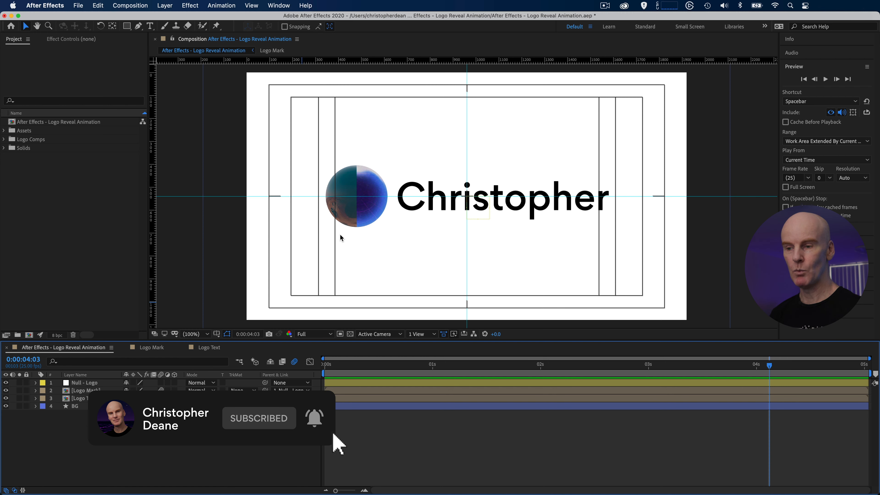
Step: Hide the Logo CD layer and show the Logo YT layer in both the Logo Mark and Logo Text compositions
{"action": "double_click", "coordinate": [83, 391]}
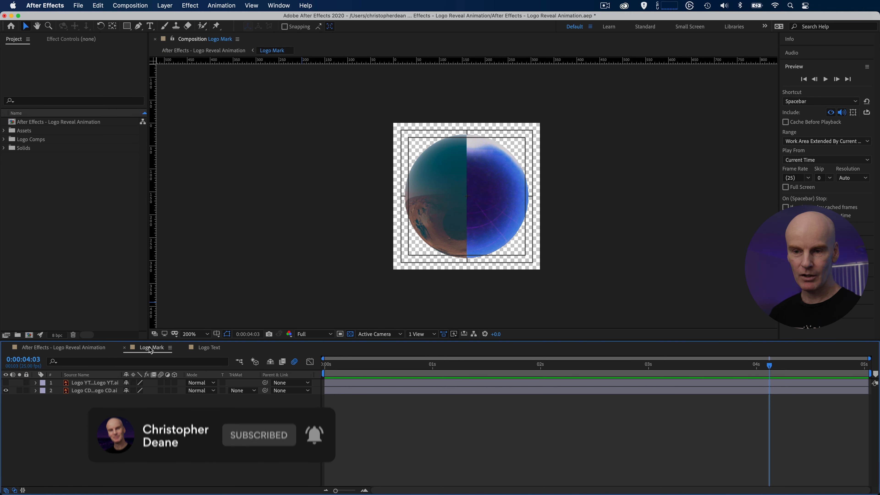
{"action": "left_click", "coordinate": [5, 390]}
{"action": "left_click", "coordinate": [6, 383]}
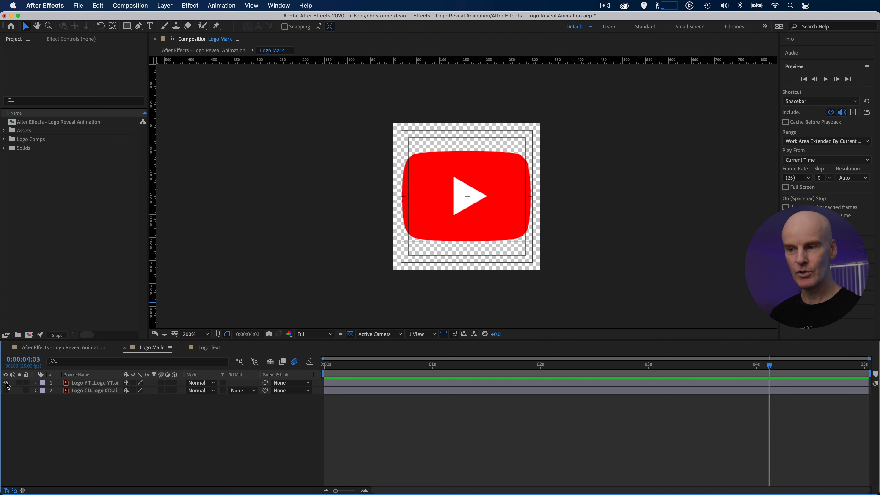
{"action": "left_click", "coordinate": [209, 348]}
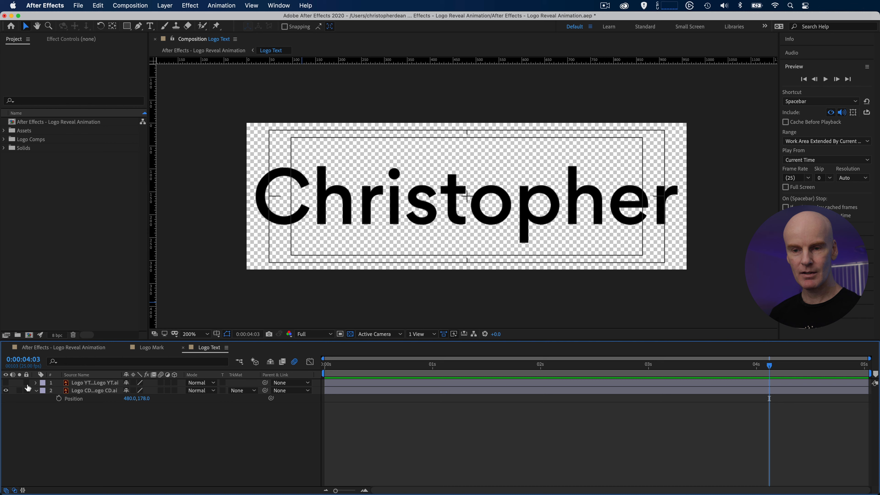
{"action": "left_click", "coordinate": [5, 390]}
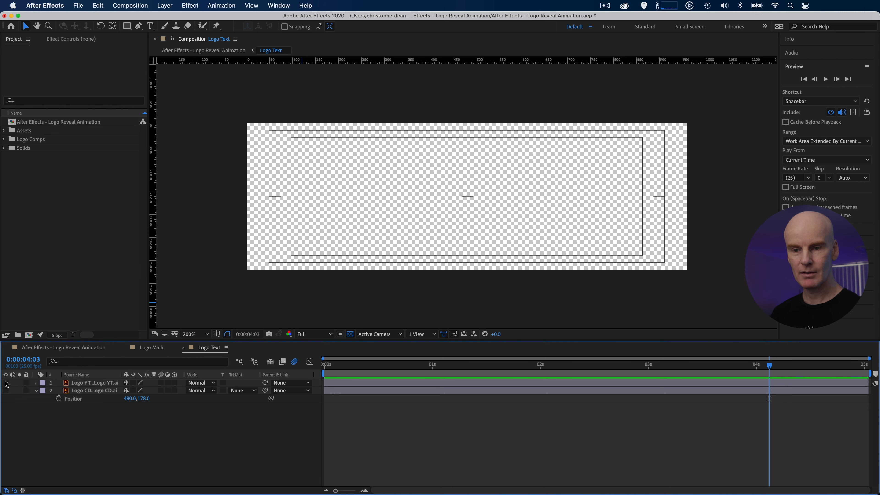
{"action": "left_click", "coordinate": [5, 382]}
Step: Return to the main logo reveal composition and play it back from the start
{"action": "left_click", "coordinate": [79, 348]}
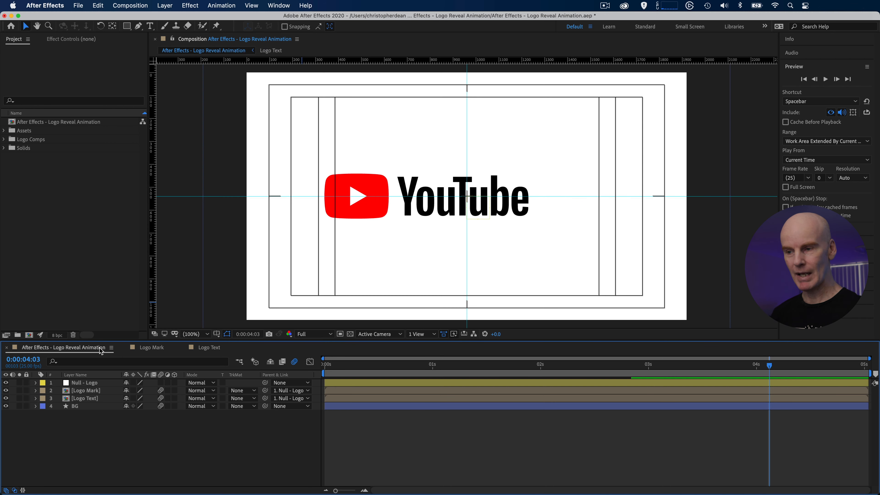
{"action": "key", "text": "Home"}
{"action": "key", "text": "space"}
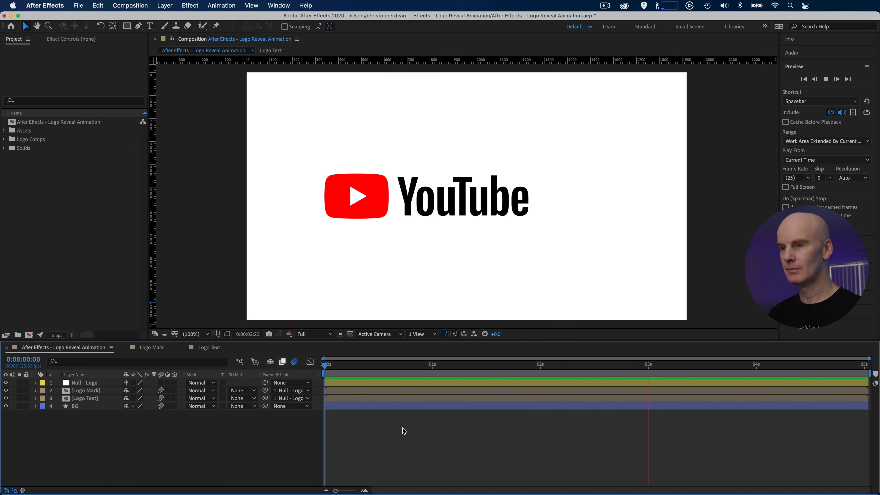
Step: Nudge the Null - Logo layer horizontally at its second Position keyframe, at 0:00:02:20, to 1140, 540
{"action": "left_click_drag", "start_coordinate": [646, 363], "coordinate": [649, 365]}
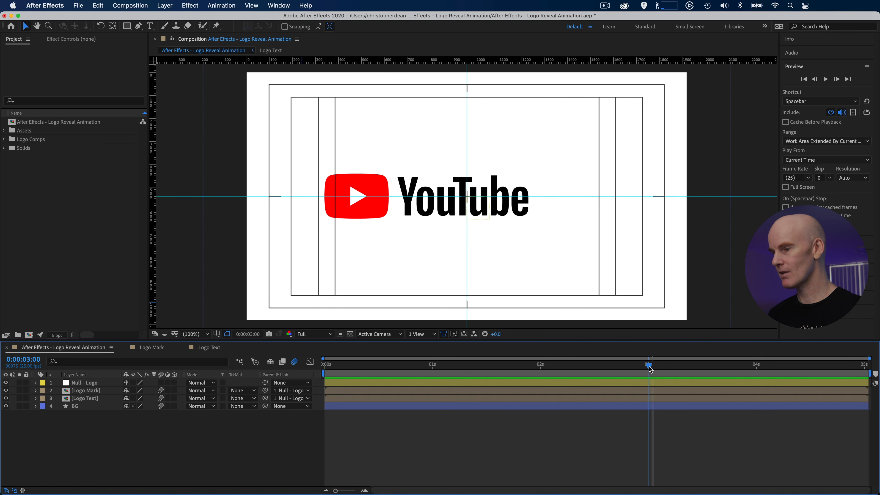
{"action": "left_click", "coordinate": [654, 383]}
{"action": "key", "text": "p"}
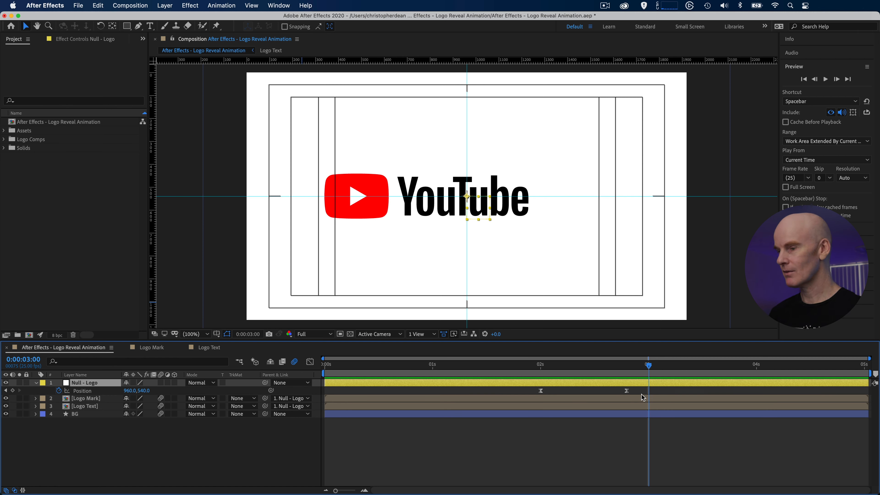
{"action": "left_click_drag", "start_coordinate": [642, 367], "coordinate": [628, 368]}
{"action": "left_click", "coordinate": [627, 392]}
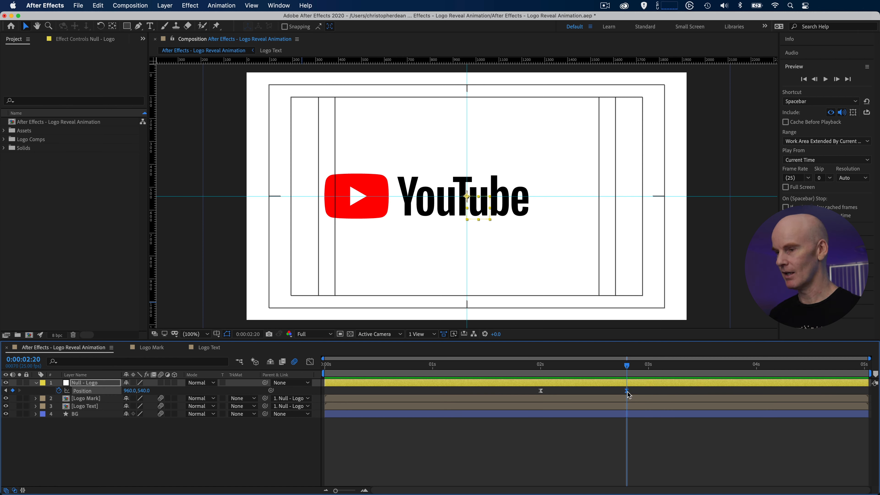
{"action": "key", "text": "shift+Right"}
{"action": "key", "text": "shift+Right"}
{"action": "key", "text": "shift+Right"}
{"action": "key", "text": "shift+Right"}
{"action": "key", "text": "shift+Right"}
{"action": "key", "text": "shift+Right"}
{"action": "key", "text": "shift+Right"}
{"action": "key", "text": "shift+Right"}
{"action": "key", "text": "shift+Right"}
{"action": "key", "text": "shift+Right"}
{"action": "key", "text": "shift+Right"}
{"action": "key", "text": "shift+Right"}
{"action": "key", "text": "shift+Right"}
{"action": "key", "text": "shift+Right"}
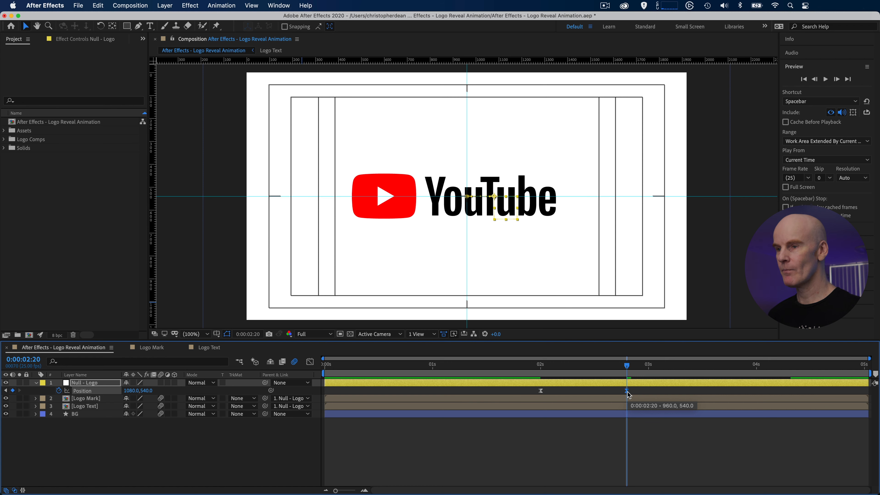
{"action": "key", "text": "shift+Right"}
{"action": "key", "text": "shift+Right"}
{"action": "key", "text": "shift+Right"}
{"action": "key", "text": "shift+Right"}
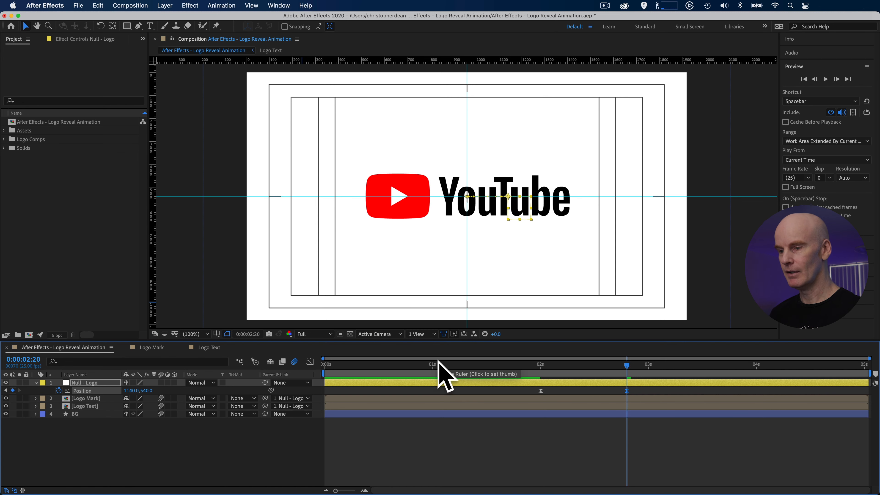
Step: Replay the animation from the start to check the logo's adjusted end position
{"action": "key", "text": "Home"}
{"action": "key", "text": "space"}
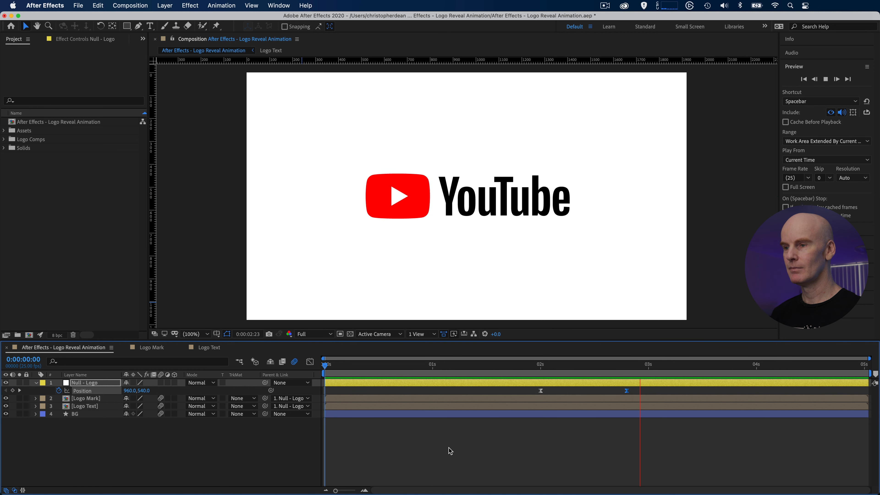
{"action": "key", "text": "space"}
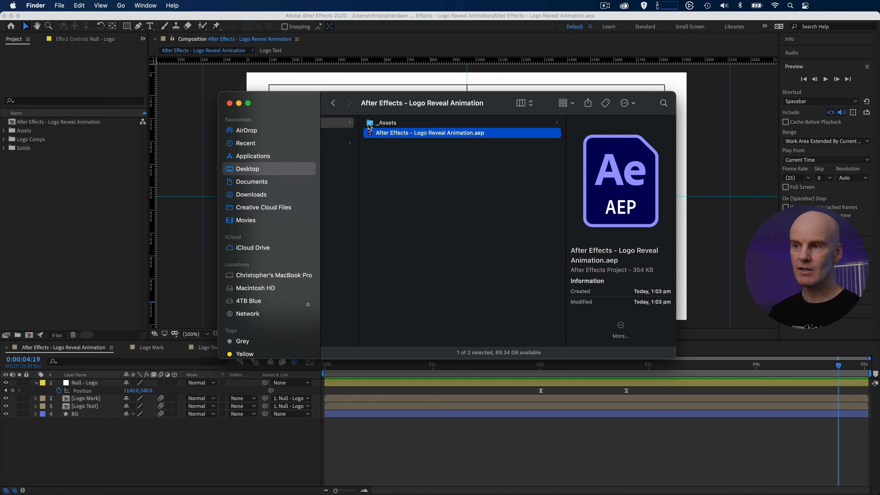
Step: Look through the project's _Assets folder in Finder, previewing Logo CD.ai, Logo YT.ai and Logo MC.ai
{"action": "left_click", "coordinate": [397, 123]}
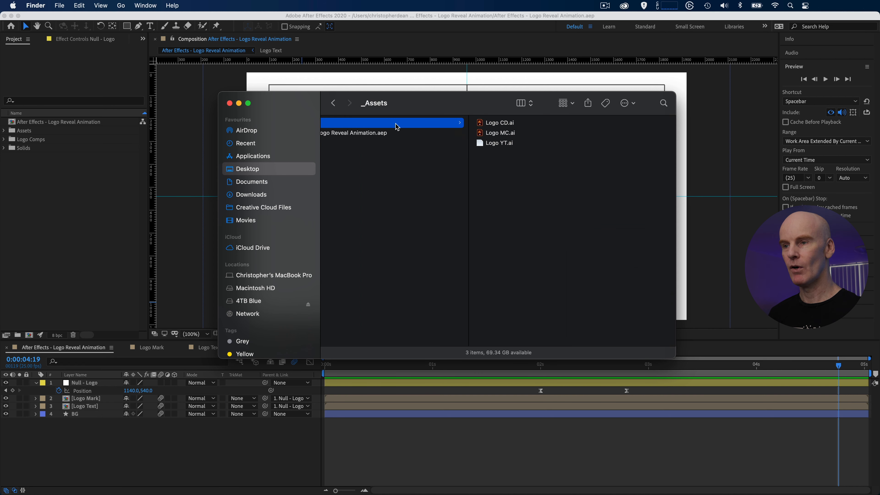
{"action": "left_click", "coordinate": [500, 123]}
{"action": "left_click", "coordinate": [391, 145]}
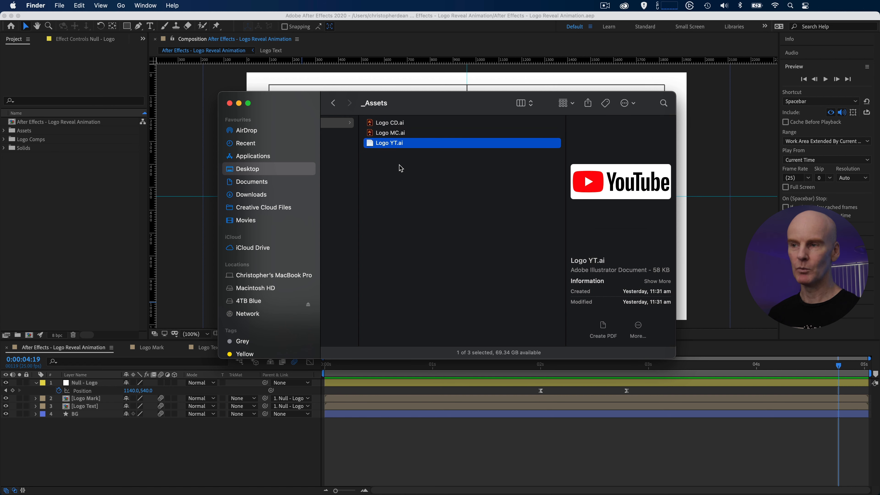
{"action": "left_click", "coordinate": [382, 133]}
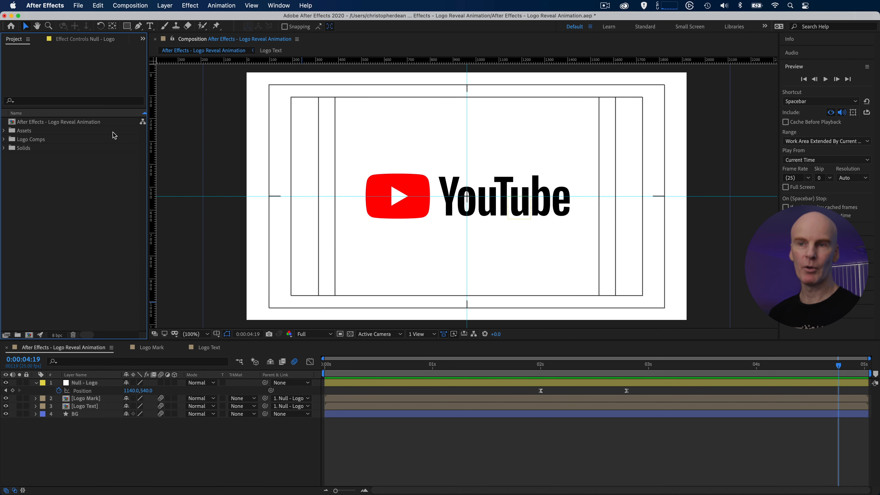
Step: Create a 1920 × 1080 px composition named After Effects - Logo Reveal Animation - Tut, reusing the existing main composition's name
{"action": "left_click", "coordinate": [67, 123]}
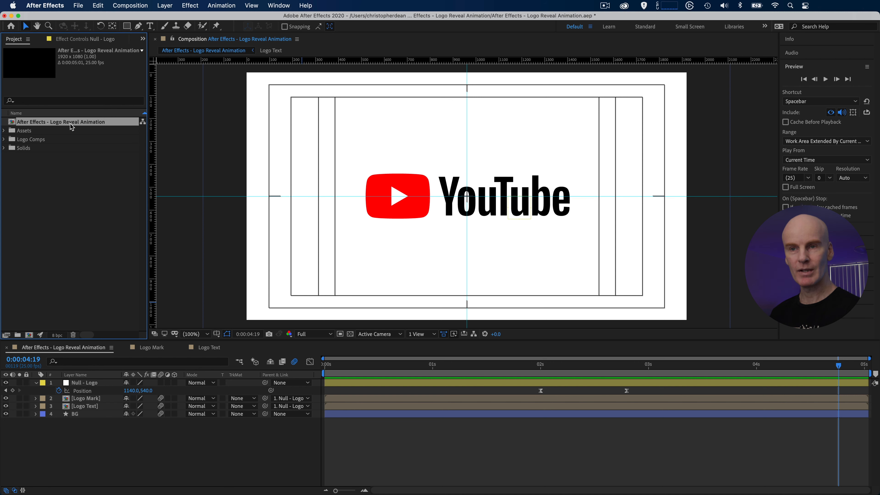
{"action": "key", "text": "Return"}
{"action": "key", "text": "super+c"}
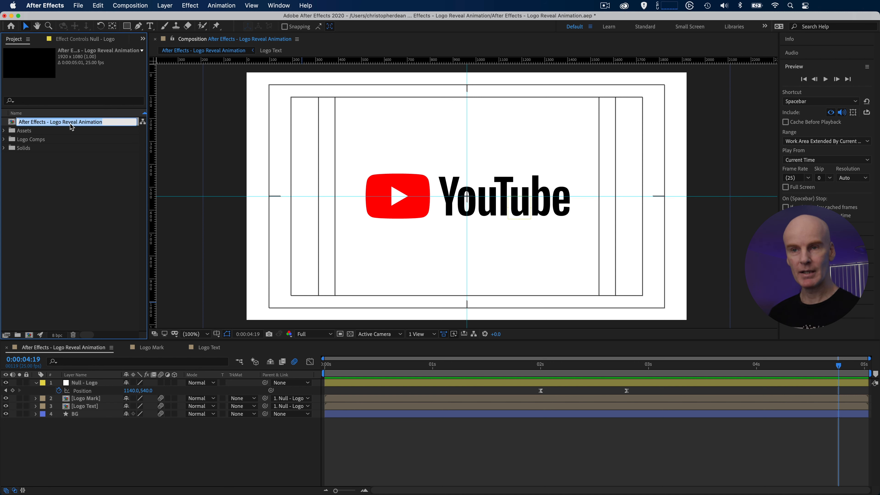
{"action": "left_click", "coordinate": [76, 196]}
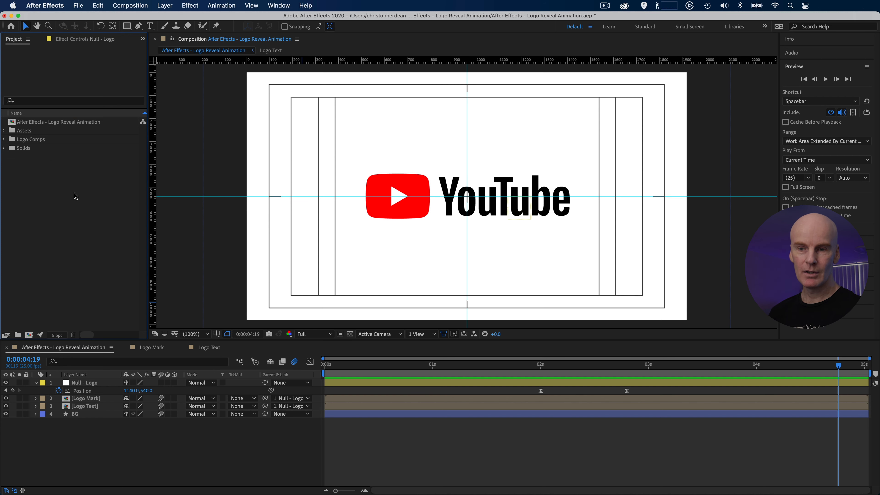
{"action": "left_click", "coordinate": [30, 335]}
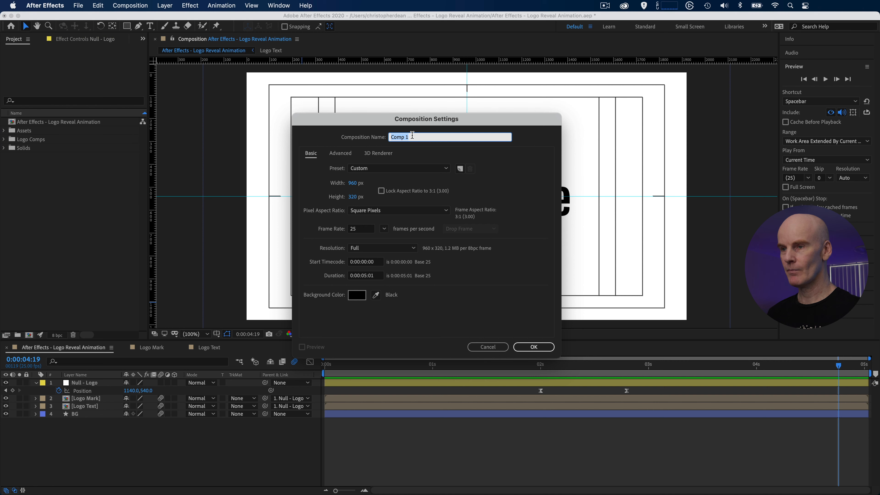
{"action": "key", "text": "super+v"}
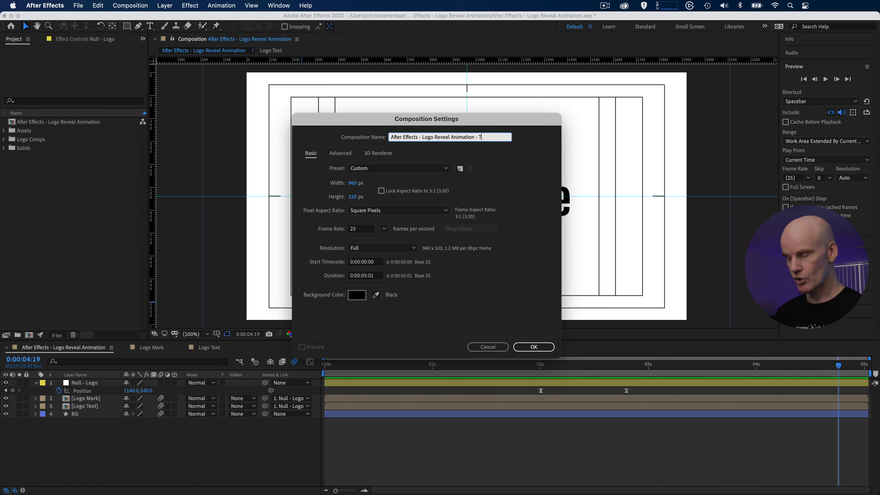
{"action": "left_click", "coordinate": [353, 183]}
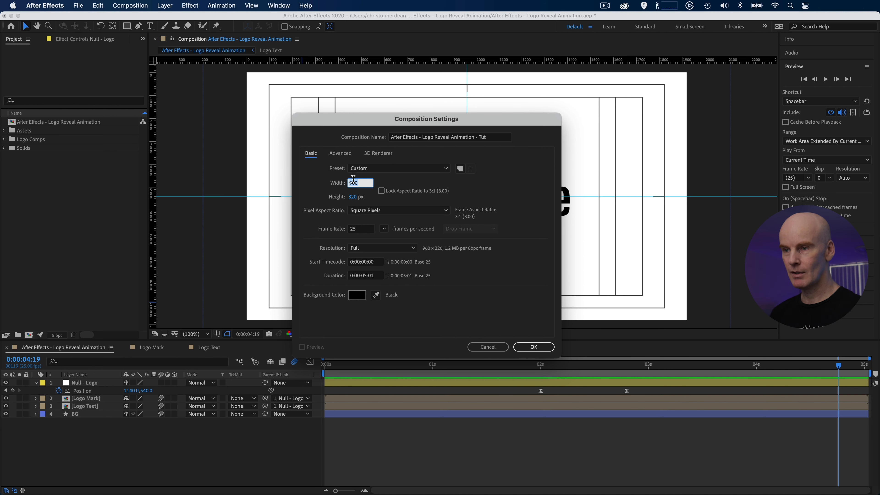
{"action": "type", "text": "1920"}
{"action": "key", "text": "Tab"}
{"action": "type", "text": "1080"}
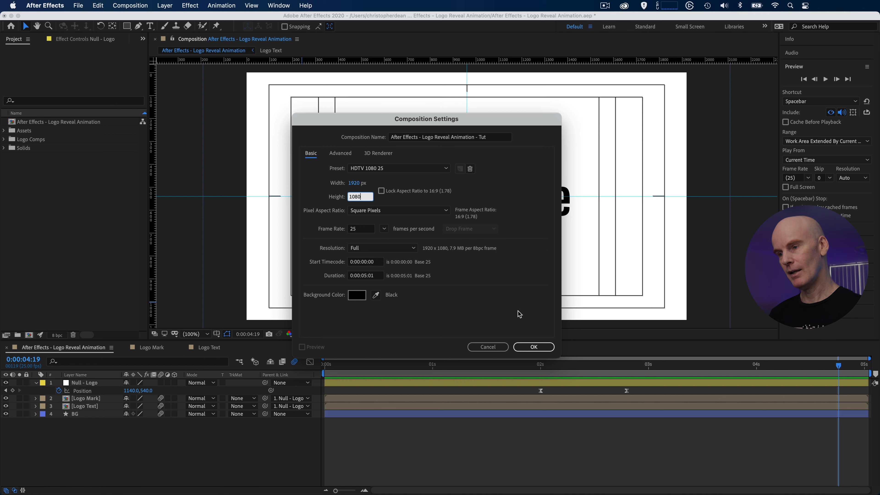
{"action": "left_click", "coordinate": [534, 347]}
{"action": "left_click", "coordinate": [135, 177]}
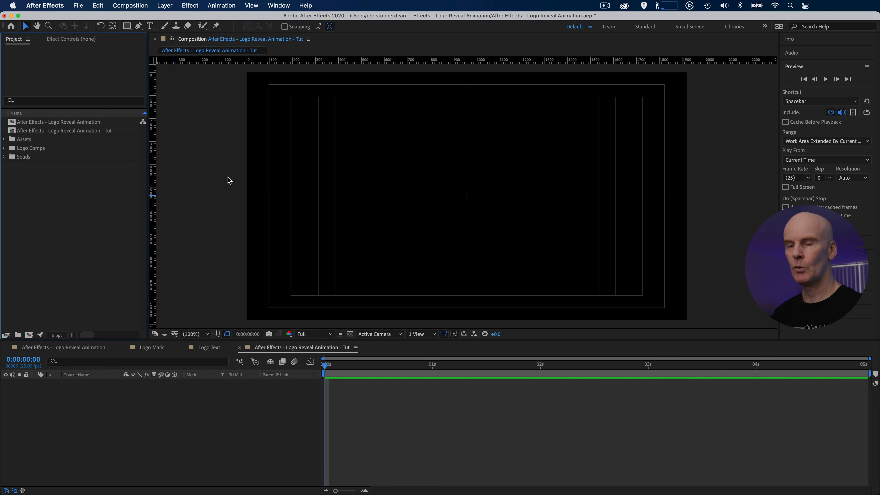
Step: Create a 320 × 320 px composition named Logo Mark - Tut
{"action": "left_click", "coordinate": [28, 335]}
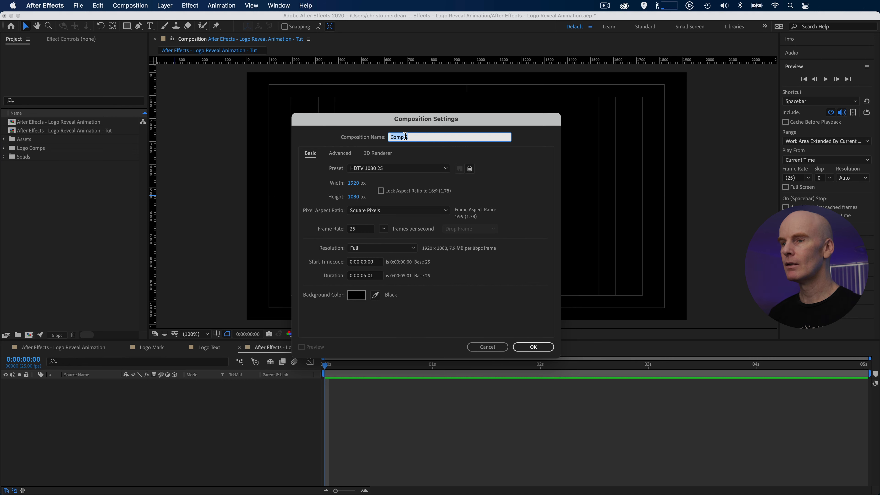
{"action": "type", "text": "Logo"}
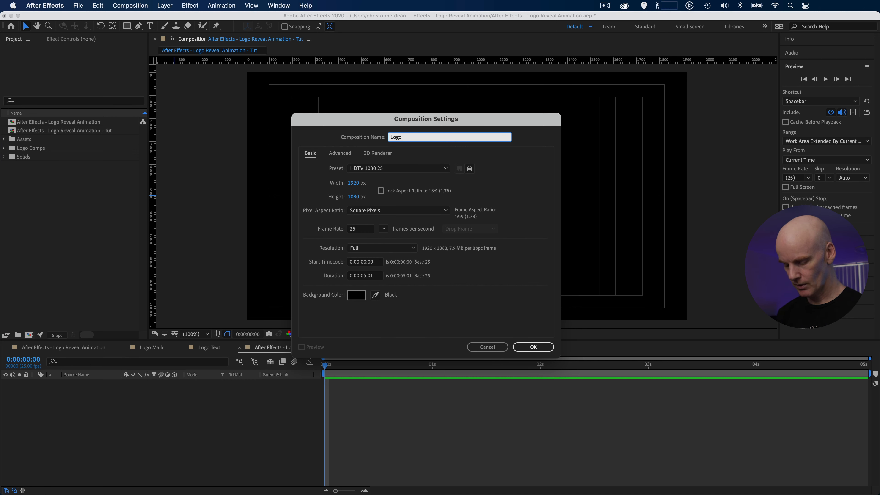
{"action": "type", "text": " Mark - Tut"}
{"action": "left_click", "coordinate": [357, 181]}
{"action": "type", "text": "320"}
{"action": "key", "text": "Tab"}
{"action": "type", "text": "320"}
{"action": "left_click", "coordinate": [539, 348]}
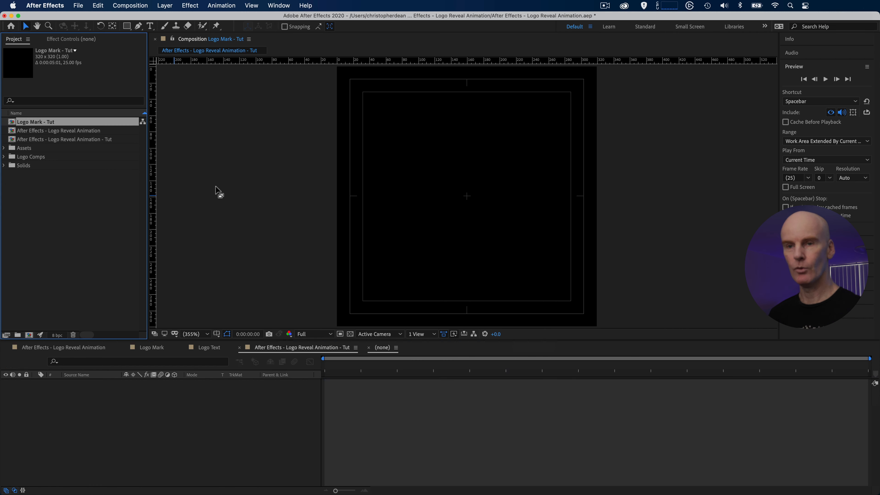
{"action": "left_click", "coordinate": [80, 208]}
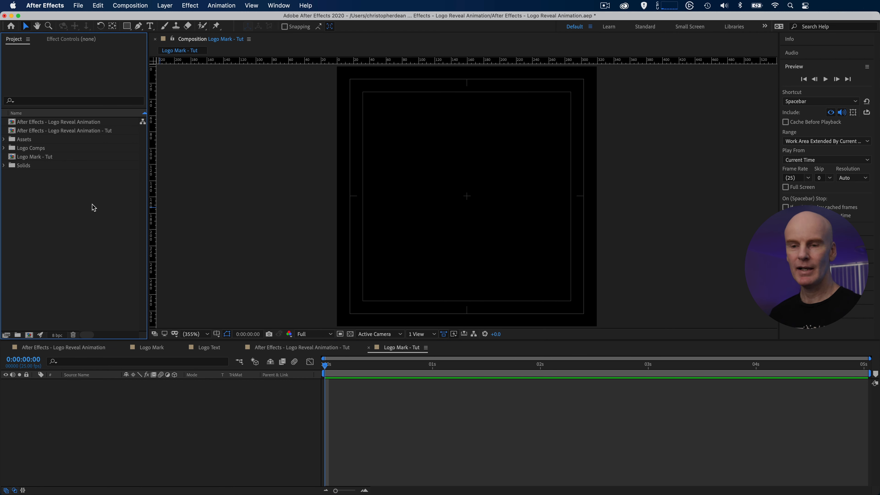
Step: Create a 960 × 320 px composition named Logo Text - Tut, and go back to the After Effects - Logo Reveal Animation - Tut composition
{"action": "left_click", "coordinate": [29, 334]}
{"action": "type", "text": "Logo Te"}
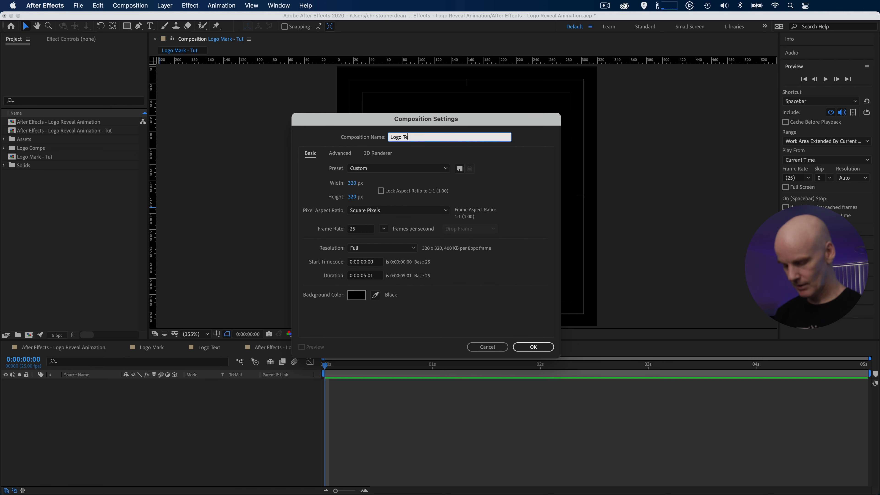
{"action": "type", "text": "xt - Tut"}
{"action": "left_click", "coordinate": [352, 182]}
{"action": "type", "text": "960"}
{"action": "key", "text": "Tab"}
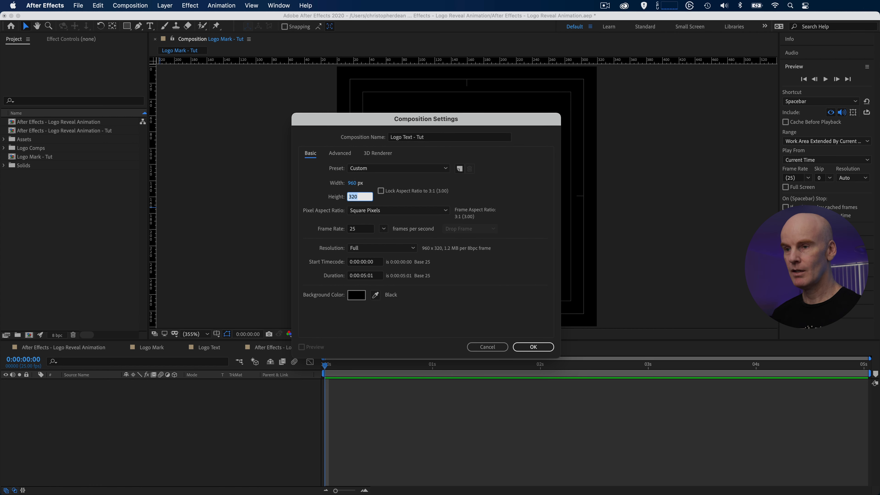
{"action": "left_click", "coordinate": [532, 346]}
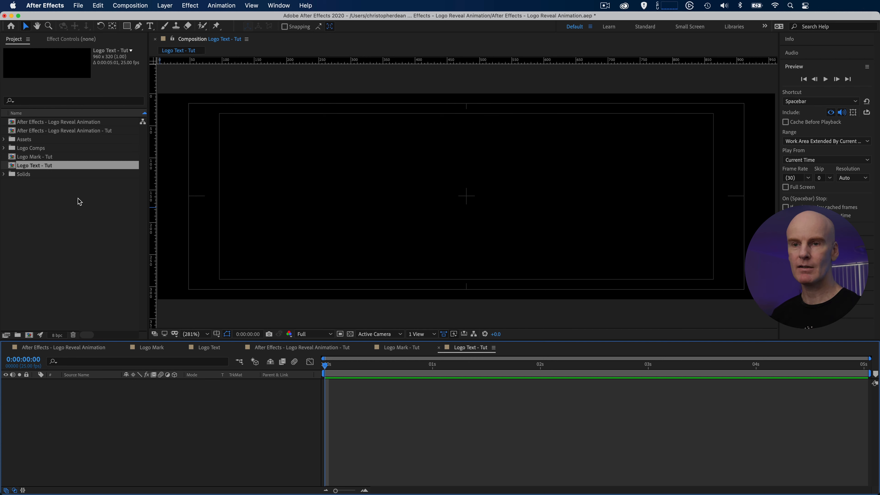
{"action": "left_click", "coordinate": [377, 206]}
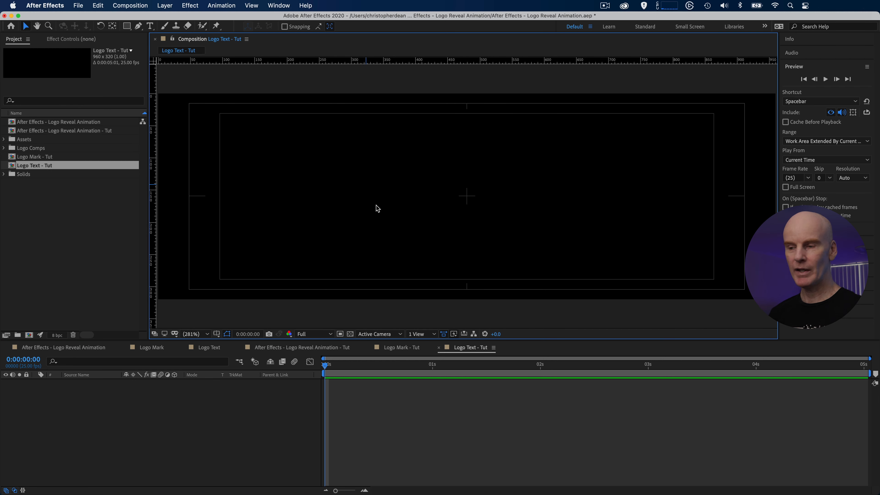
{"action": "left_click", "coordinate": [289, 347]}
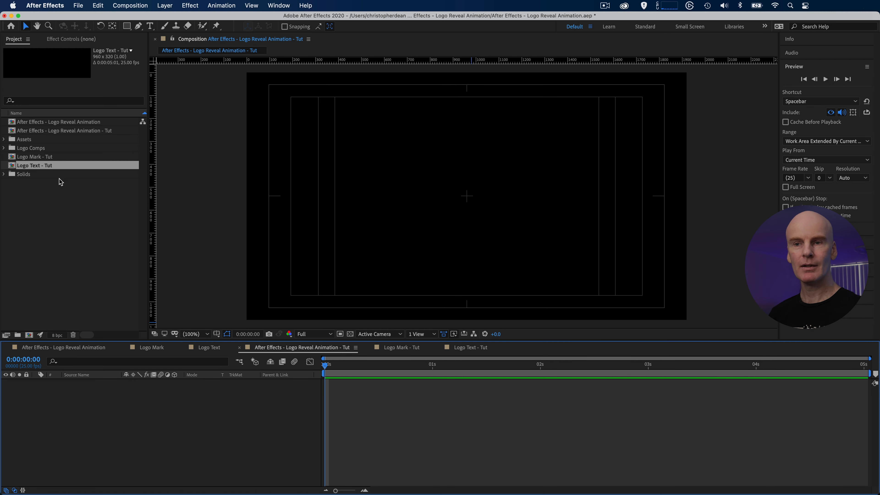
Step: Add Logo Mark - Tut and Logo Text - Tut as layers in the main composition, and set the Logo Mark layer's X position to 480
{"action": "left_click_drag", "start_coordinate": [37, 156], "coordinate": [174, 402]}
{"action": "left_click_drag", "start_coordinate": [63, 166], "coordinate": [165, 427]}
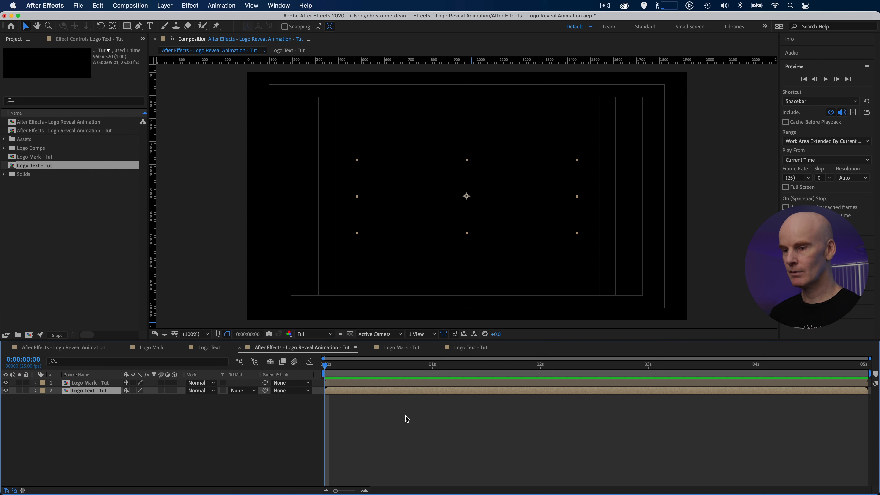
{"action": "left_click", "coordinate": [335, 384]}
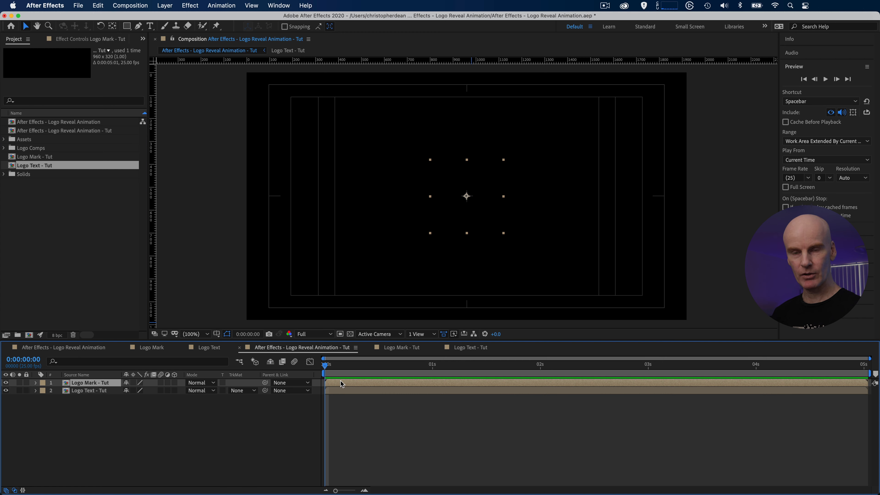
{"action": "key", "text": "p"}
{"action": "left_click", "coordinate": [130, 390]}
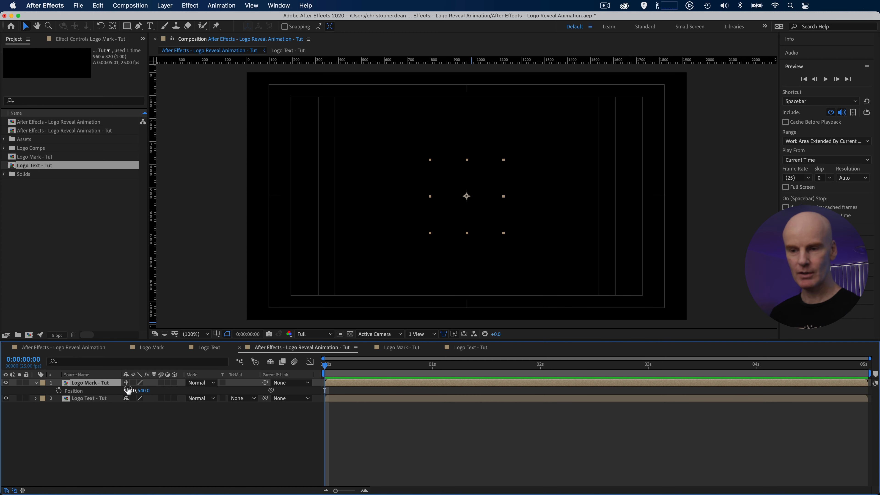
{"action": "type", "text": "480"}
{"action": "key", "text": "Return"}
{"action": "left_click", "coordinate": [410, 415]}
Step: Set the X position of the Logo Text - Tut layer to 1120
{"action": "left_click", "coordinate": [389, 398]}
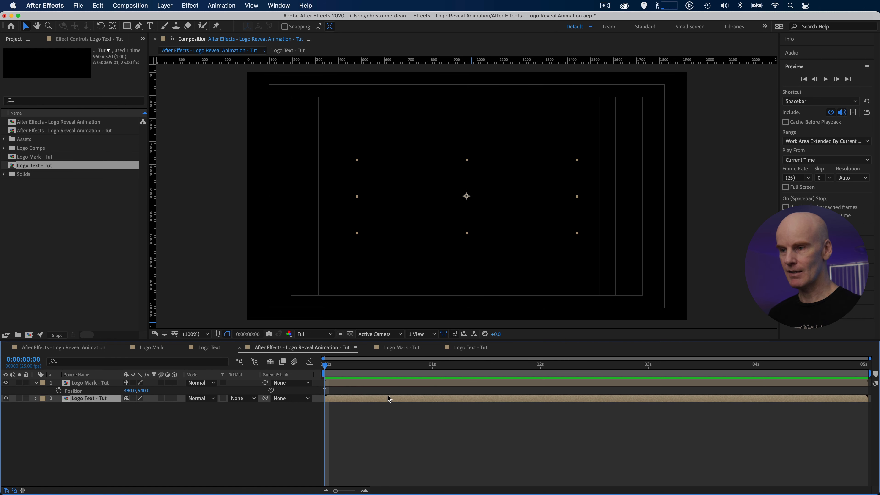
{"action": "key", "text": "p"}
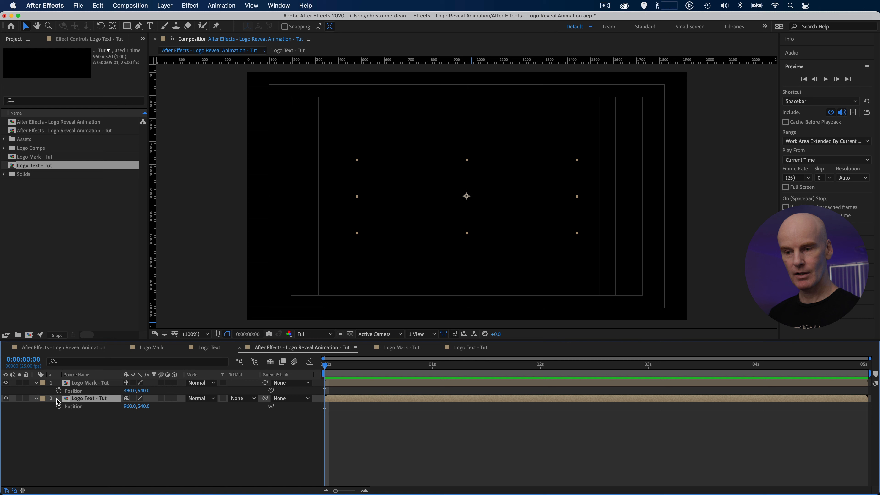
{"action": "left_click", "coordinate": [131, 407]}
{"action": "type", "text": "1120"}
{"action": "key", "text": "Return"}
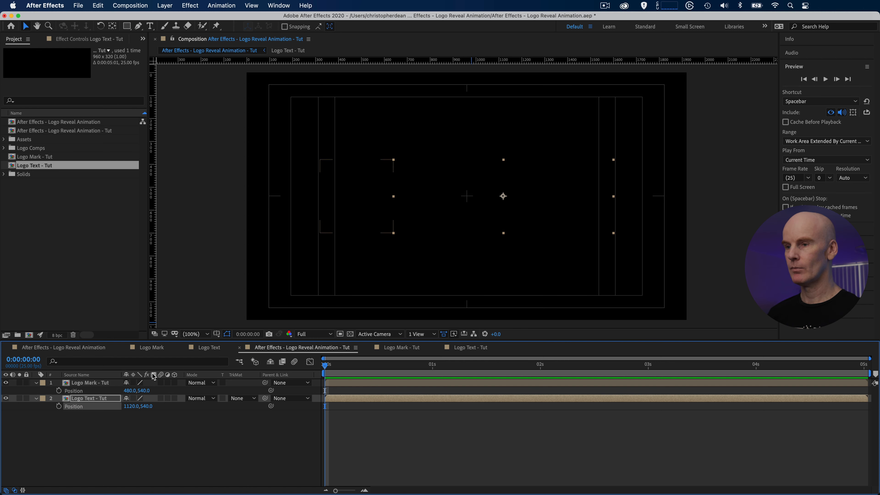
Step: Check how the mark and text layers sit beside each other, and open the Logo Text - Tut composition
{"action": "left_click", "coordinate": [375, 205]}
{"action": "left_click", "coordinate": [472, 196]}
{"action": "left_click", "coordinate": [370, 196]}
{"action": "left_click", "coordinate": [452, 197]}
{"action": "left_click", "coordinate": [378, 196]}
{"action": "left_click", "coordinate": [359, 453]}
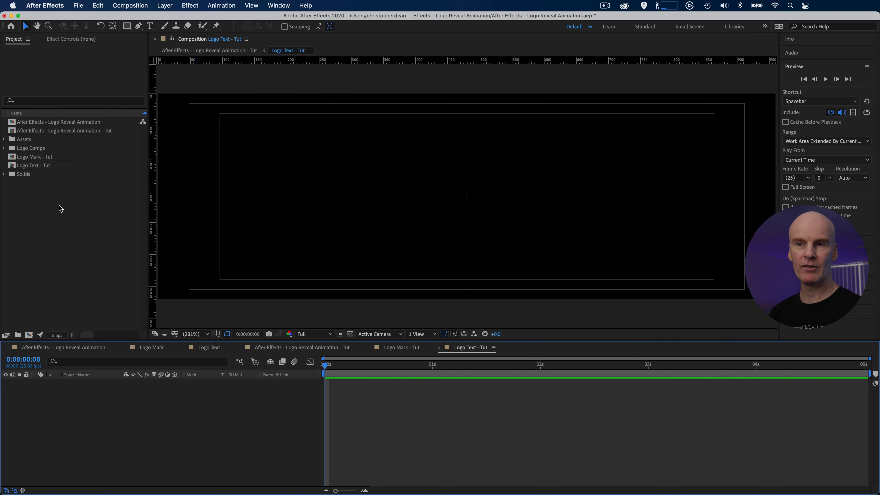
Step: Open the Logo CD composition from the Assets folder and show its transparency grid
{"action": "left_click", "coordinate": [59, 208]}
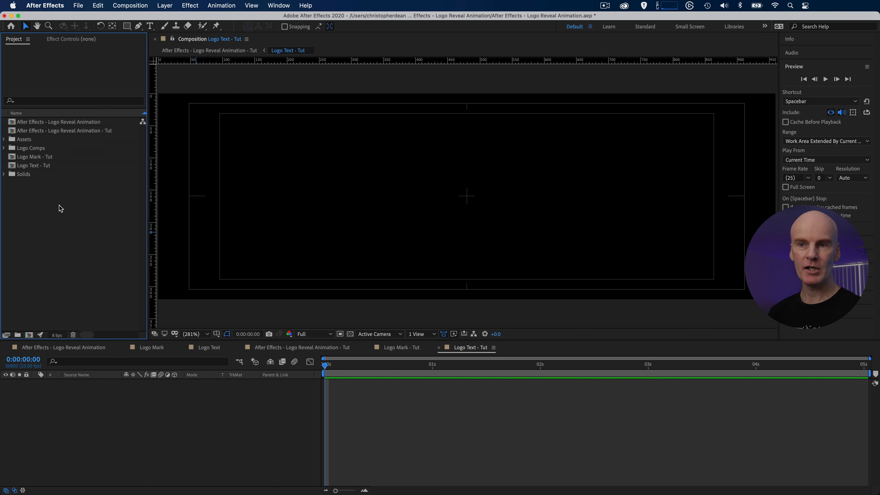
{"action": "left_click", "coordinate": [4, 140]}
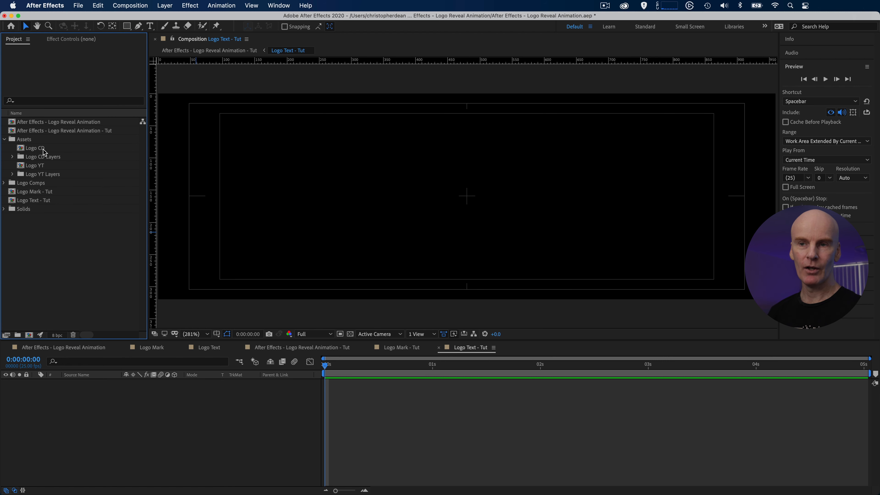
{"action": "left_click", "coordinate": [22, 149]}
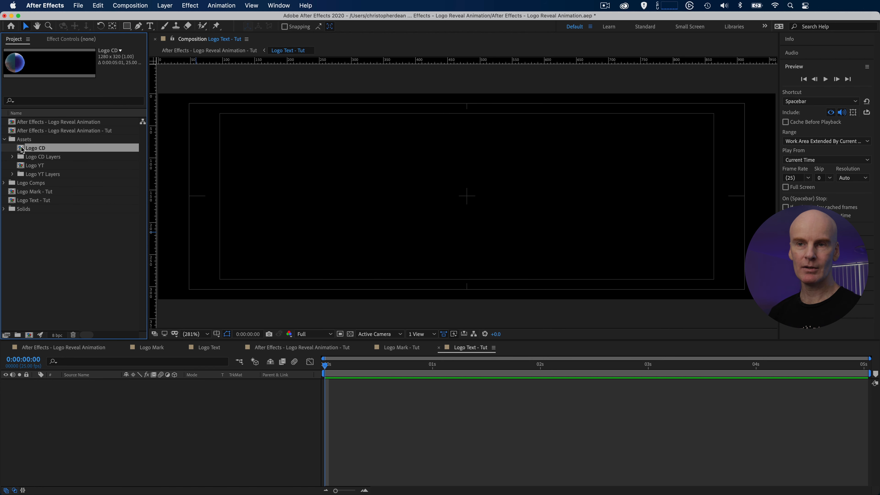
{"action": "double_click", "coordinate": [21, 148]}
{"action": "left_click", "coordinate": [359, 383]}
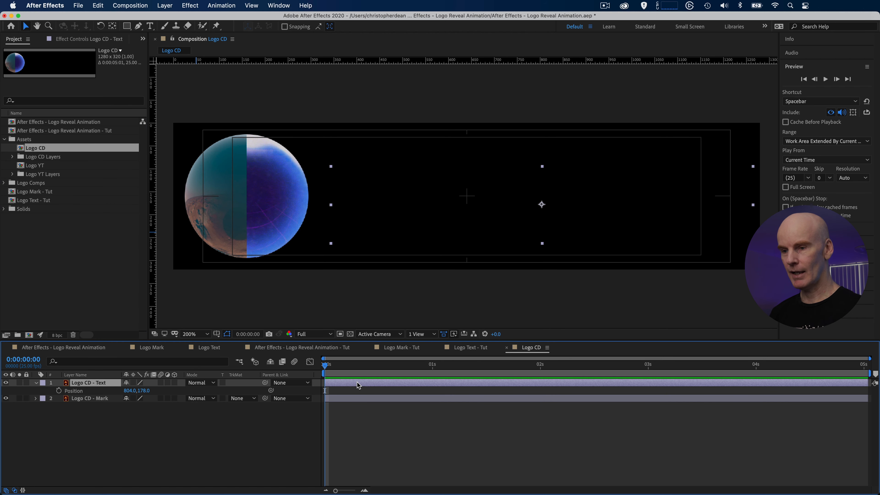
{"action": "left_click", "coordinate": [361, 305]}
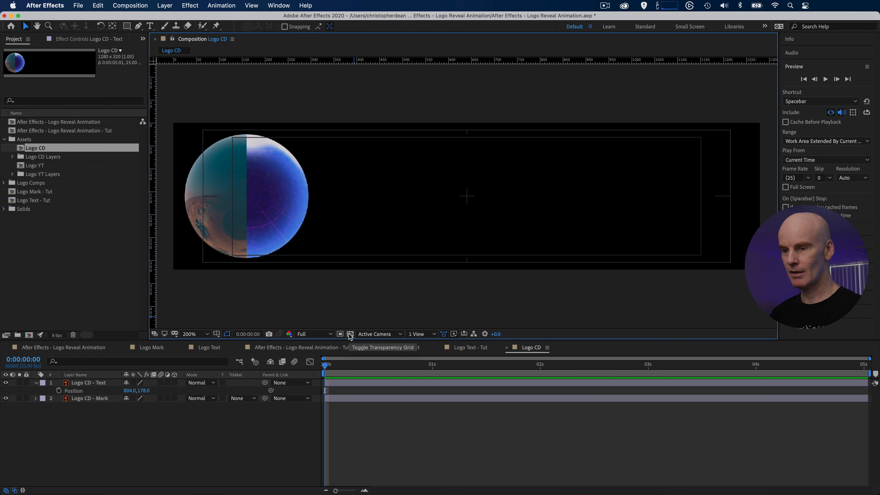
{"action": "left_click", "coordinate": [350, 334]}
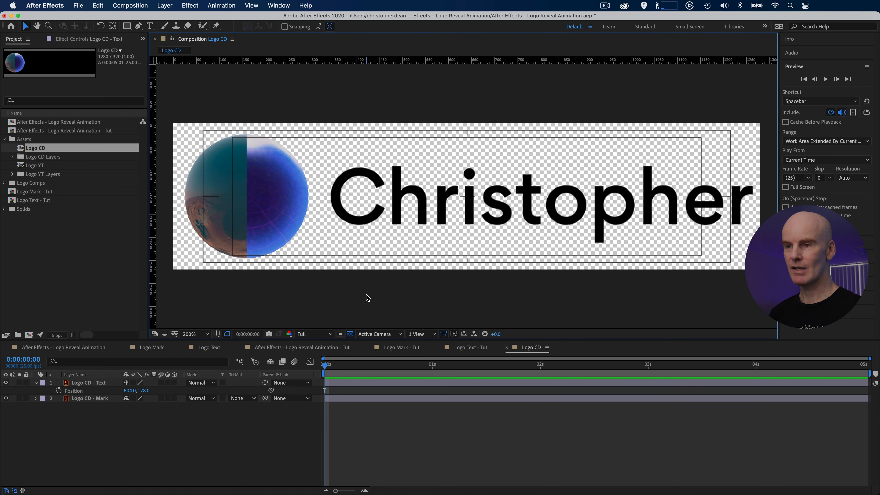
Step: Copy the Logo CD - Mark layer from the Logo CD composition into Logo Mark - Tut
{"action": "left_click", "coordinate": [241, 177]}
{"action": "left_click", "coordinate": [330, 381]}
{"action": "left_click", "coordinate": [330, 398]}
{"action": "left_click", "coordinate": [347, 382]}
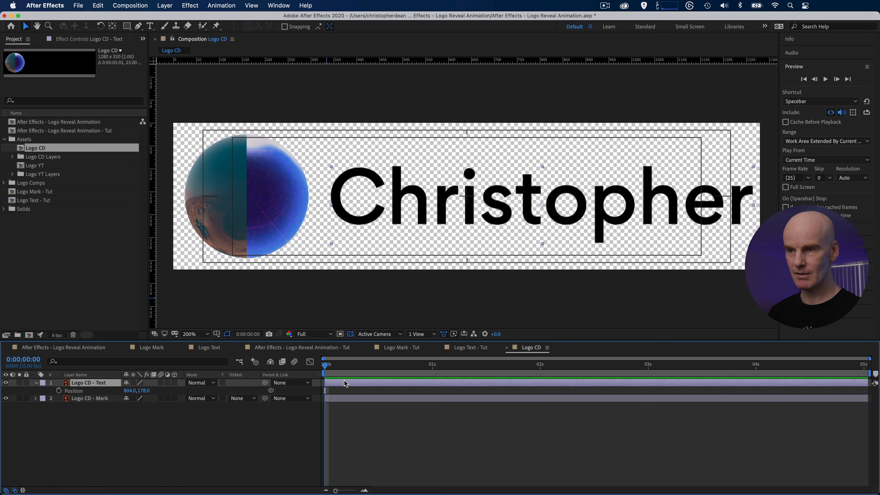
{"action": "left_click", "coordinate": [336, 398]}
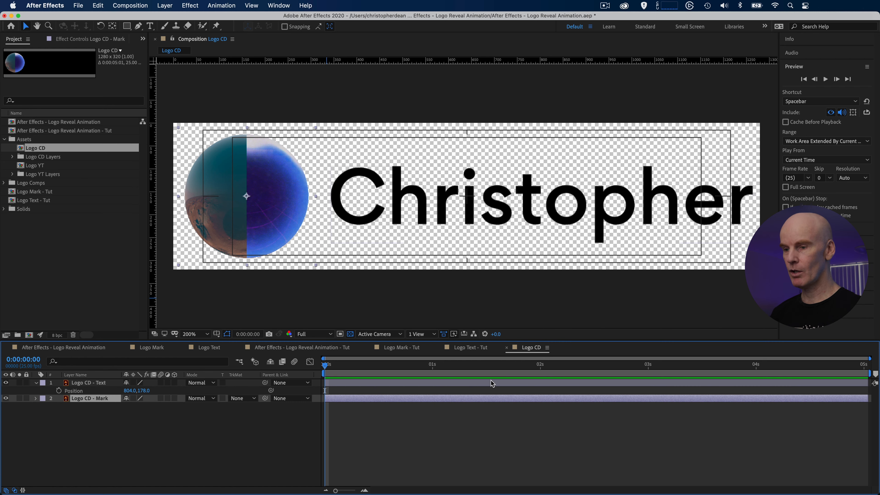
{"action": "left_click", "coordinate": [403, 348]}
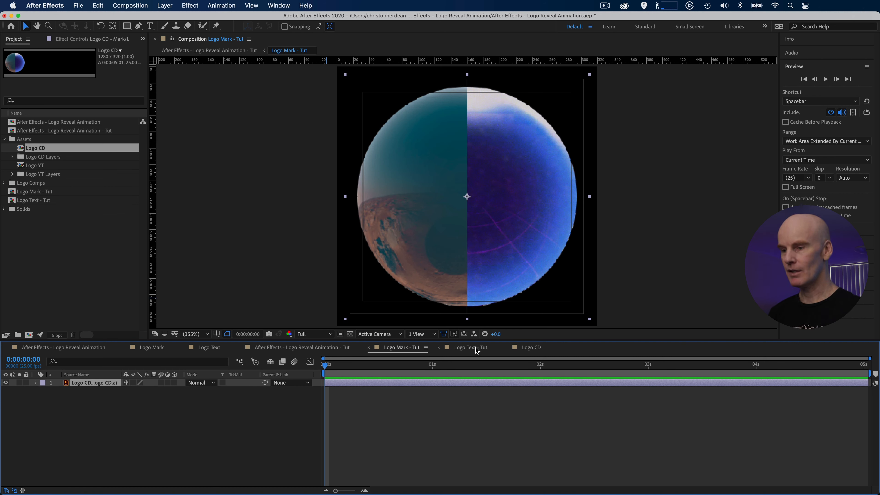
Step: Copy the Logo CD - Text layer from the Logo CD composition into Logo Text - Tut
{"action": "left_click", "coordinate": [524, 348]}
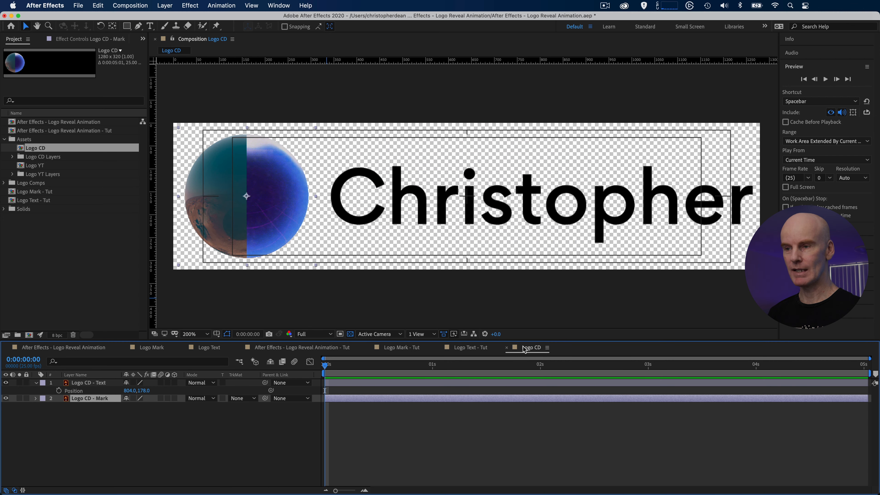
{"action": "left_click", "coordinate": [398, 181]}
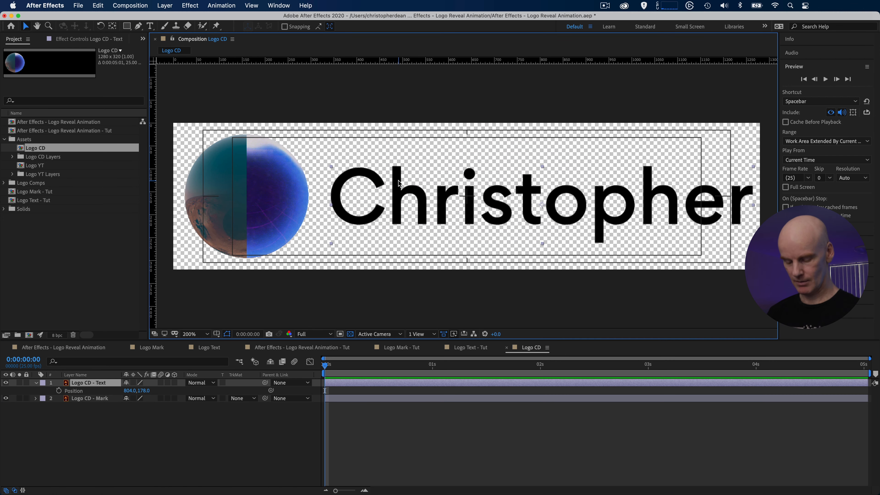
{"action": "left_click", "coordinate": [465, 349]}
{"action": "key", "text": "super+v"}
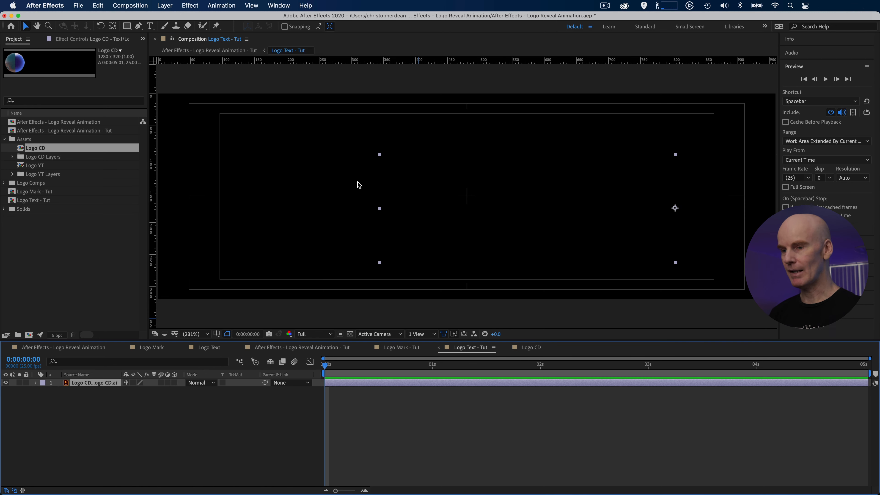
Step: Show the transparency grid in Logo Text - Tut and set the pasted text layer's X position to 476
{"action": "left_click", "coordinate": [350, 334]}
{"action": "left_click_drag", "start_coordinate": [377, 214], "coordinate": [177, 222]}
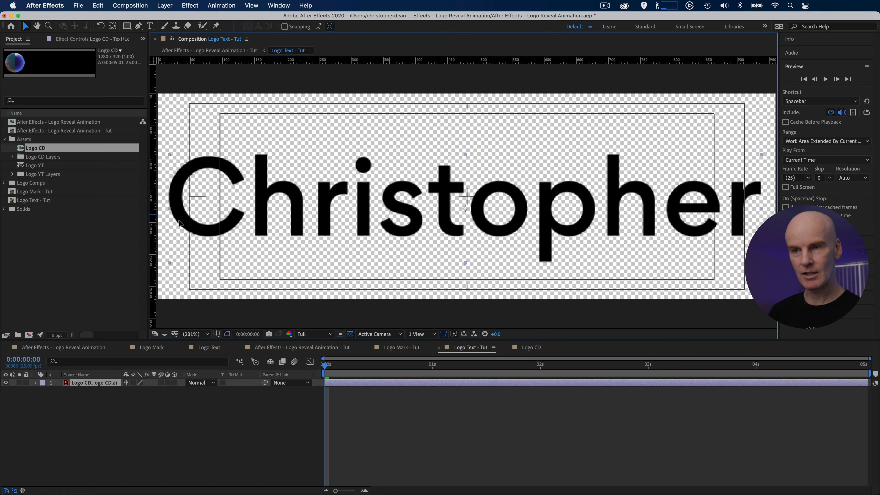
{"action": "key", "text": "p"}
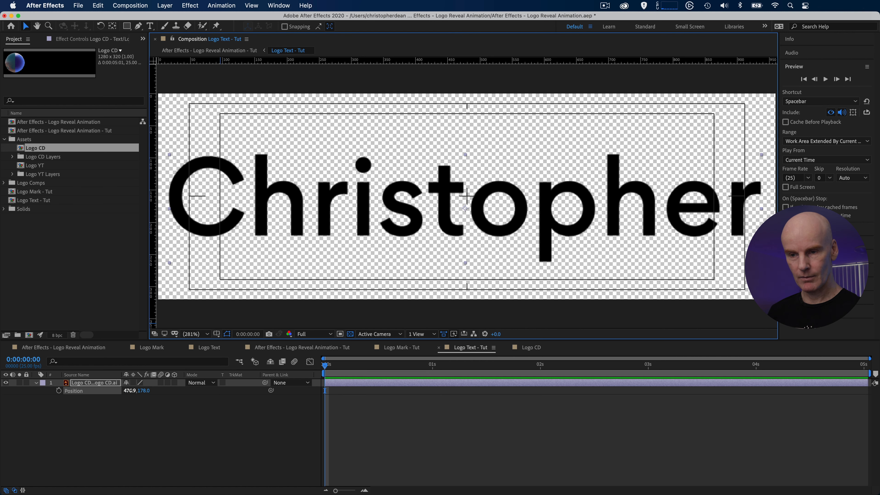
{"action": "left_click", "coordinate": [130, 391]}
{"action": "type", "text": "476"}
{"action": "key", "text": "Return"}
{"action": "left_click", "coordinate": [451, 423]}
{"action": "left_click", "coordinate": [396, 224]}
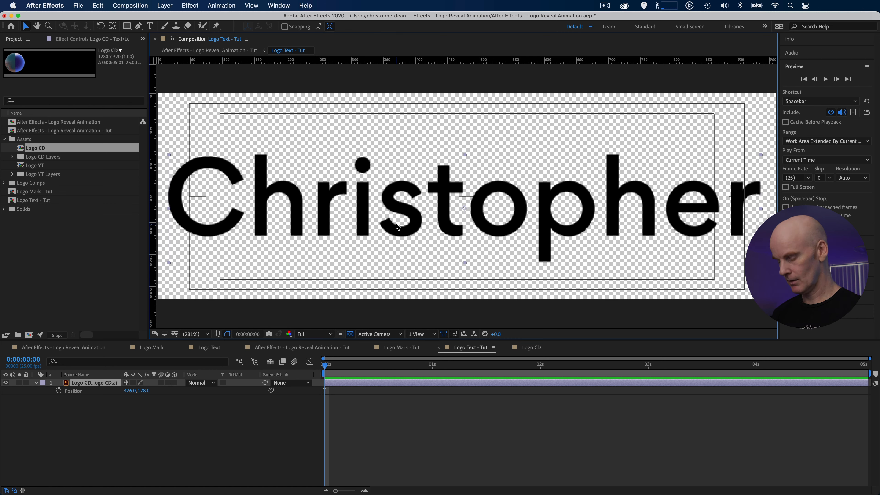
{"action": "key", "text": "comma"}
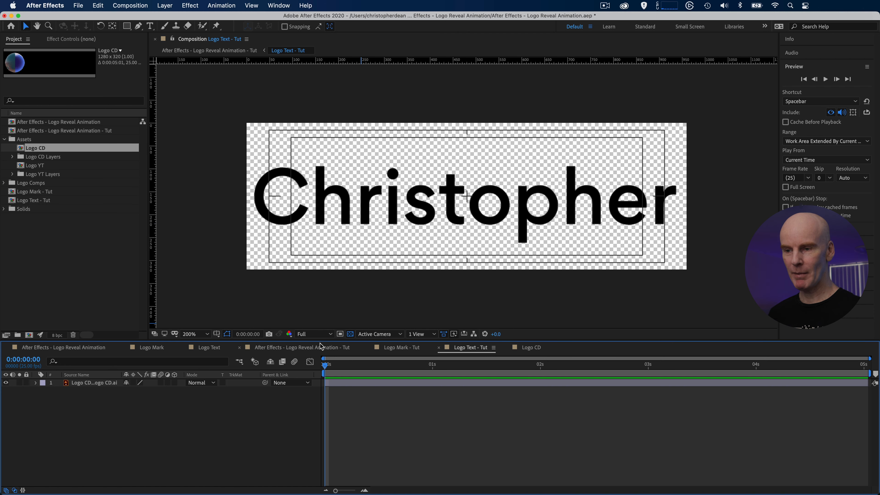
Step: Return to the After Effects - Logo Reveal Animation - Tut composition and show its transparency grid
{"action": "left_click", "coordinate": [289, 348]}
{"action": "left_click", "coordinate": [361, 203]}
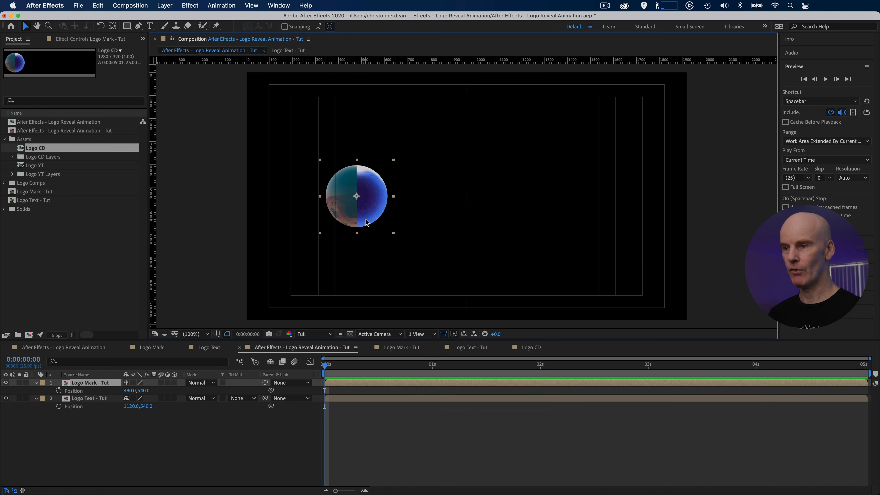
{"action": "left_click", "coordinate": [449, 208]}
{"action": "left_click", "coordinate": [350, 334]}
{"action": "left_click", "coordinate": [377, 382]}
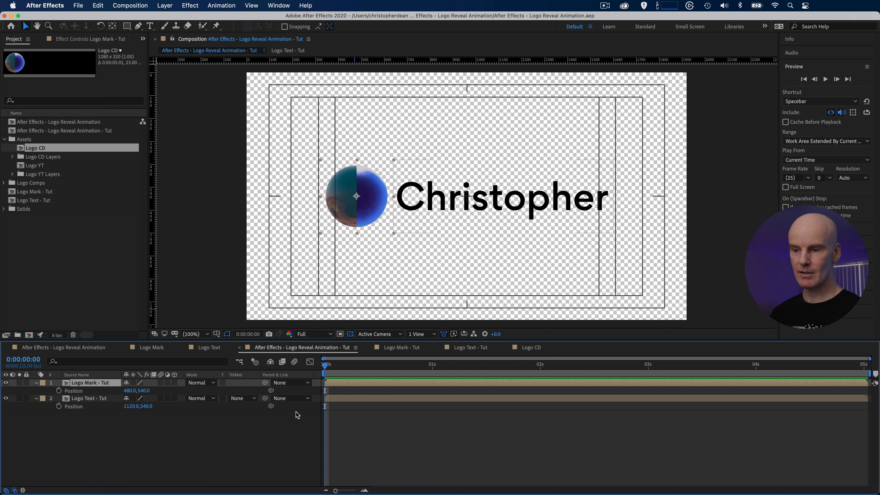
Step: Create a new shape layer and place it beneath the Logo Text - Tut layer
{"action": "right_click", "coordinate": [266, 429]}
{"action": "mouse_move", "coordinate": [296, 389]}
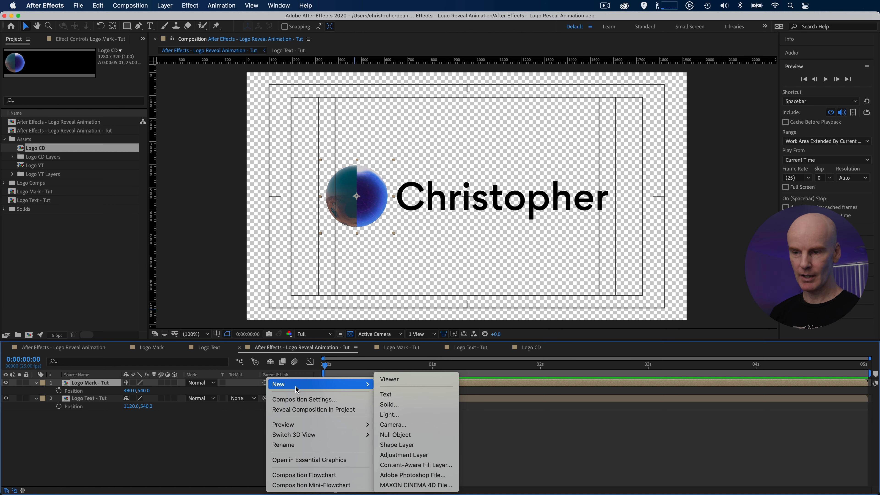
{"action": "left_click", "coordinate": [418, 448]}
{"action": "key", "text": "q"}
{"action": "left_click_drag", "start_coordinate": [84, 388], "coordinate": [82, 419]}
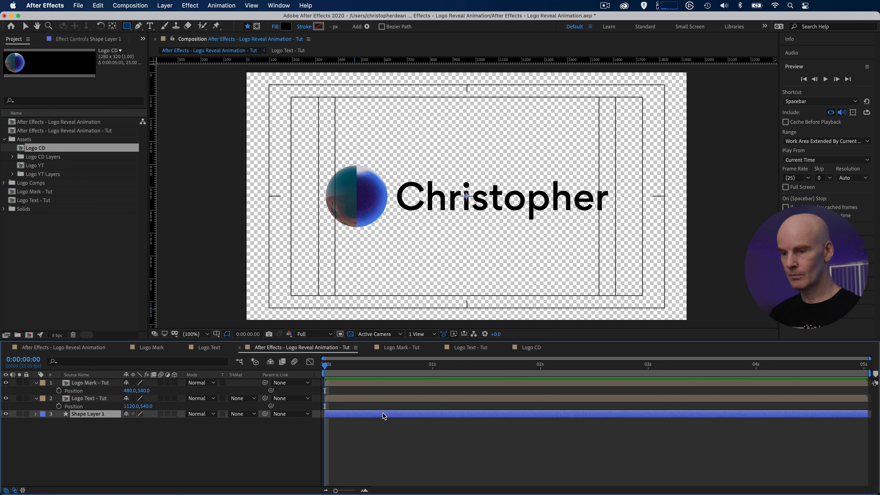
Step: Draw a black-filled circle with the Ellipse tool, centred in the composition and spanning almost its full height
{"action": "left_click", "coordinate": [127, 27]}
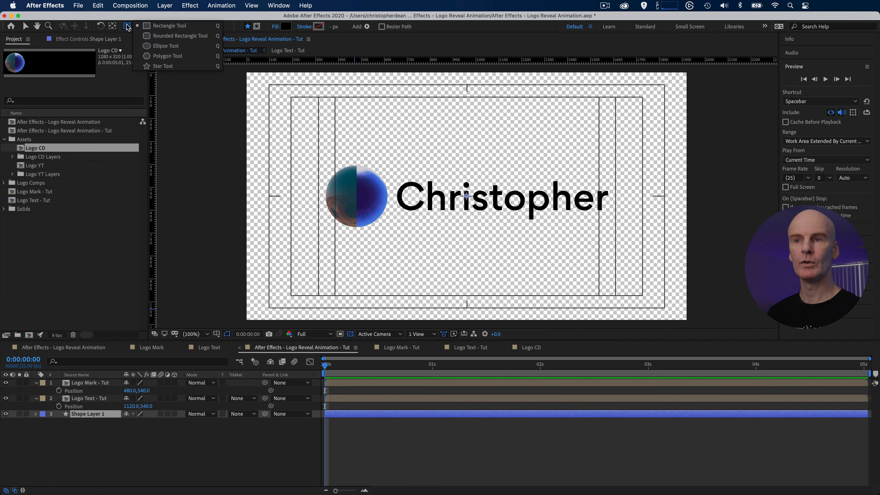
{"action": "left_click", "coordinate": [176, 47]}
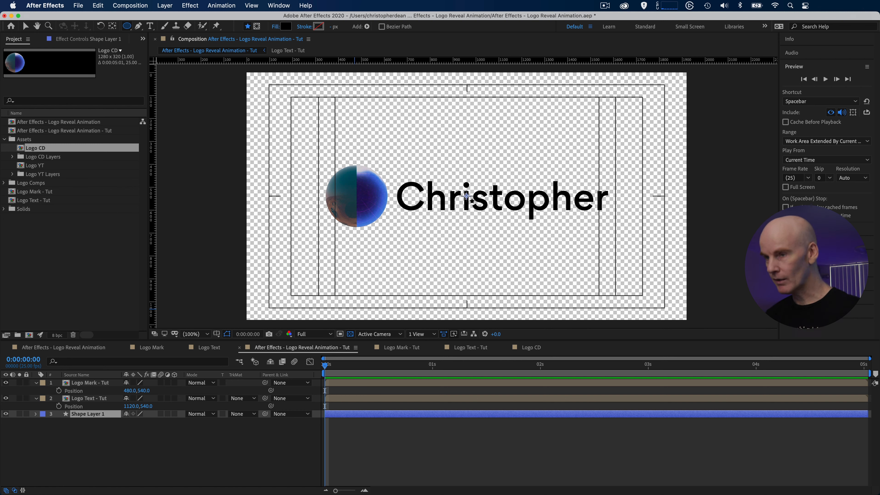
{"action": "mouse_move", "coordinate": [466, 196]}
{"action": "left_mouse_down"}
{"action": "mouse_move", "coordinate": [498, 226]}
{"action": "mouse_move", "coordinate": [486, 213]}
{"action": "mouse_move", "coordinate": [553, 319]}
{"action": "left_mouse_up"}
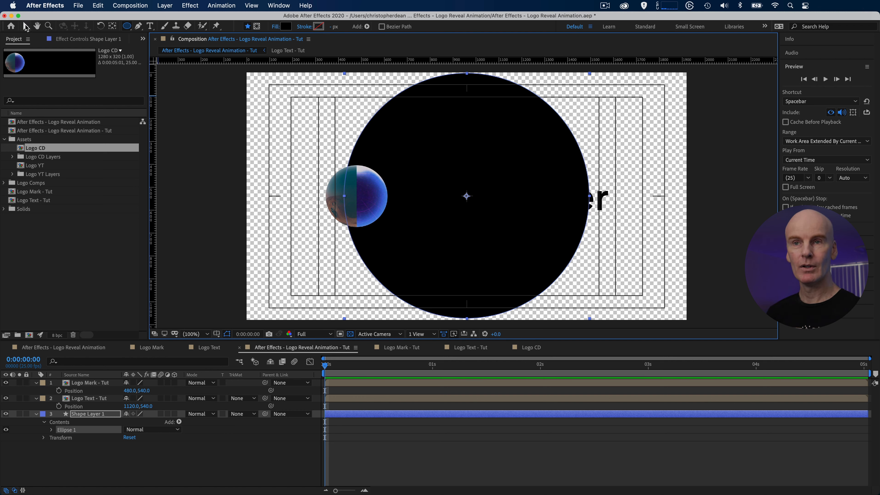
Step: Centre the circle layer's anchor point on the circle with the Pan Behind tool
{"action": "left_click", "coordinate": [26, 26]}
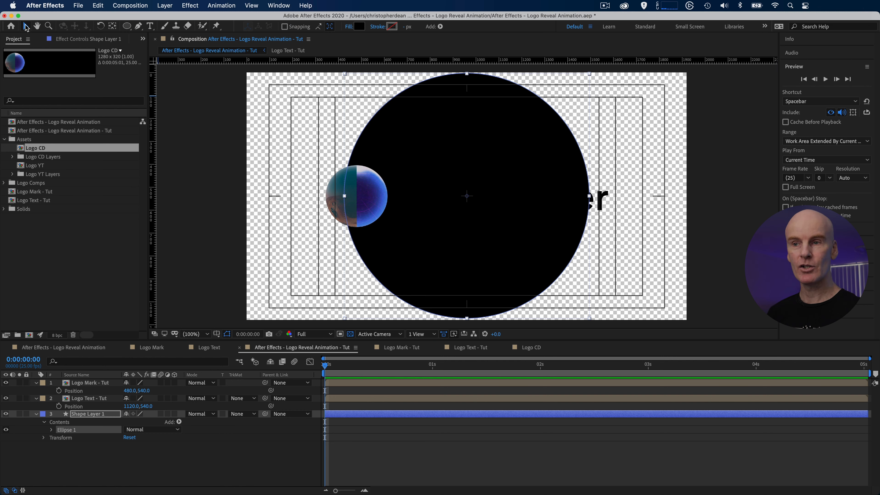
{"action": "left_click", "coordinate": [377, 418]}
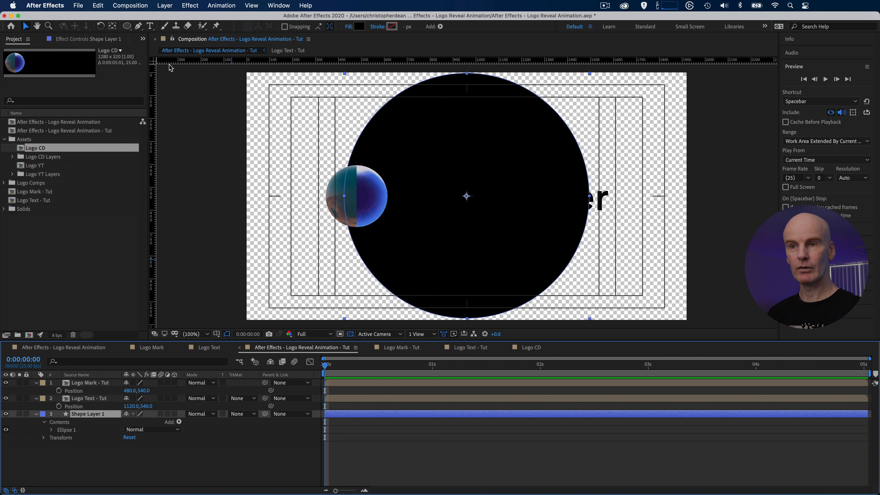
{"action": "left_click", "coordinate": [114, 27]}
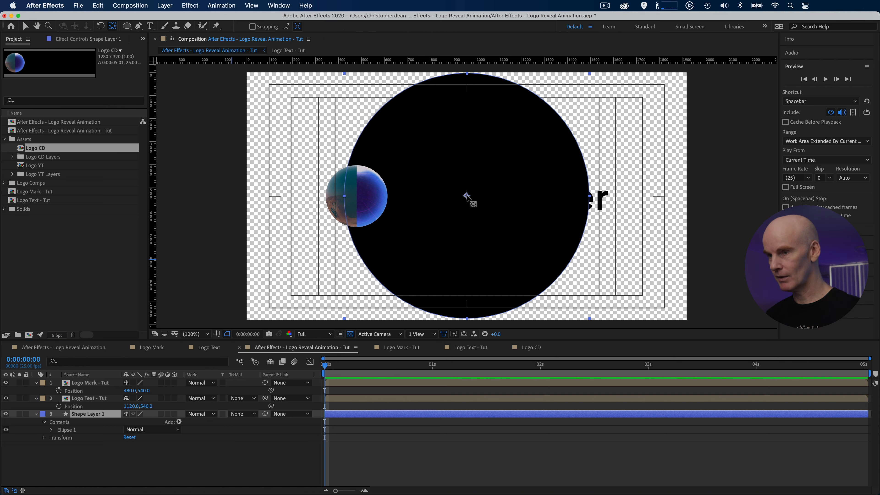
{"action": "left_click", "coordinate": [488, 150]}
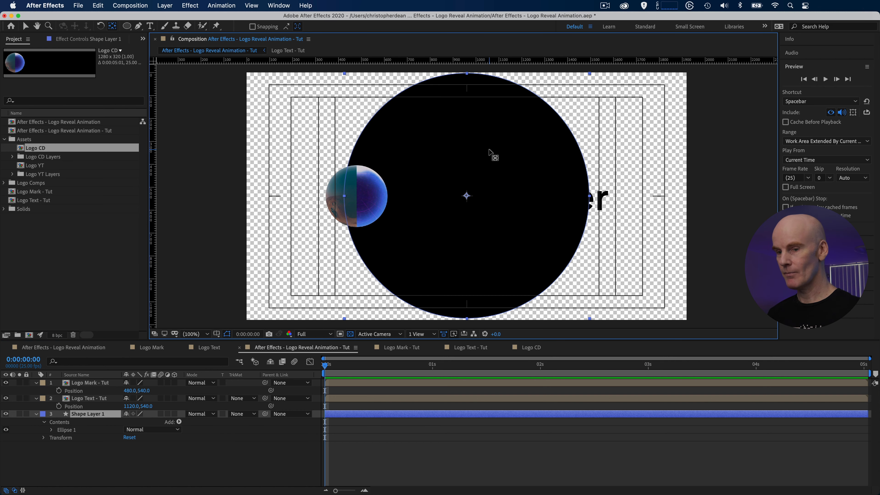
Step: Reveal Shape Layer 1's Position and set its Y value to 540
{"action": "left_click", "coordinate": [366, 416]}
{"action": "key", "text": "p"}
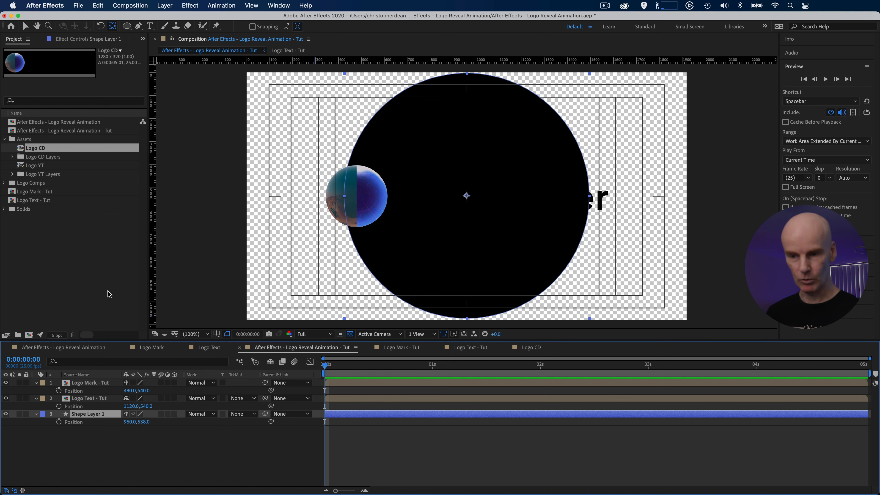
{"action": "left_click", "coordinate": [149, 422]}
{"action": "left_click", "coordinate": [153, 422]}
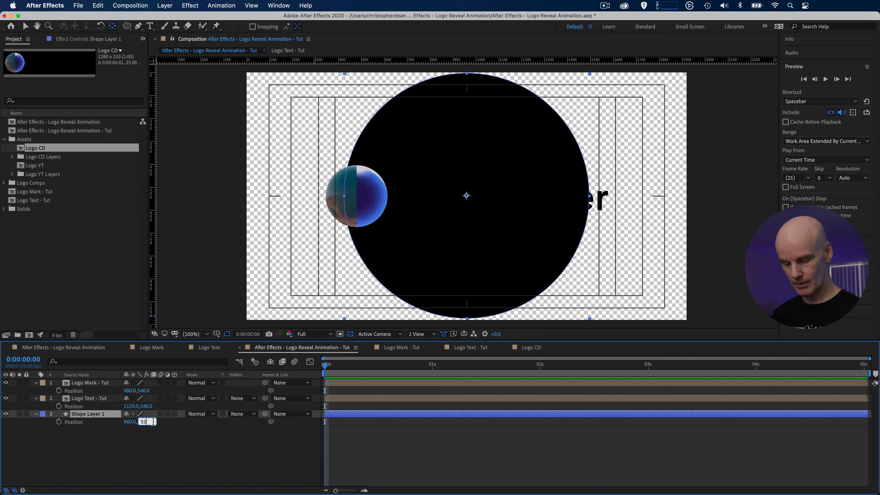
{"action": "key", "text": "Return"}
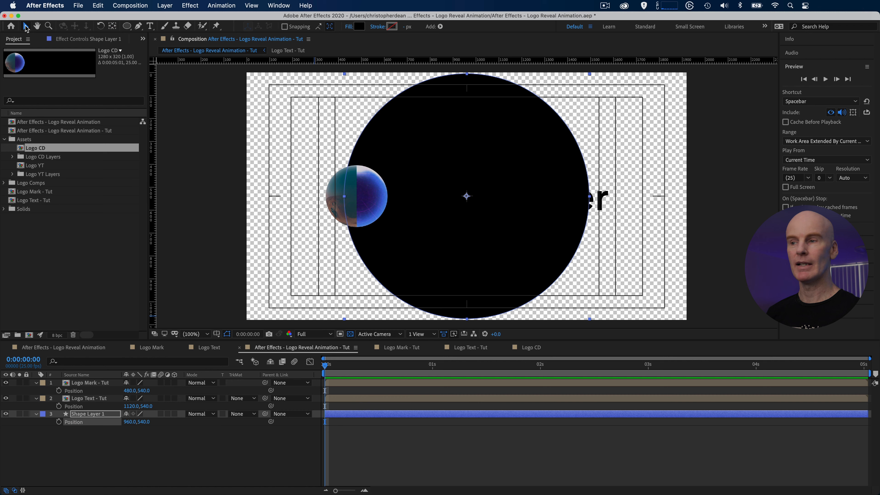
Step: Return to the Selection tool and set the composition view's magnification to 33.3%, keeping Shape Layer 1 selected
{"action": "left_click", "coordinate": [27, 27]}
{"action": "left_click", "coordinate": [448, 232]}
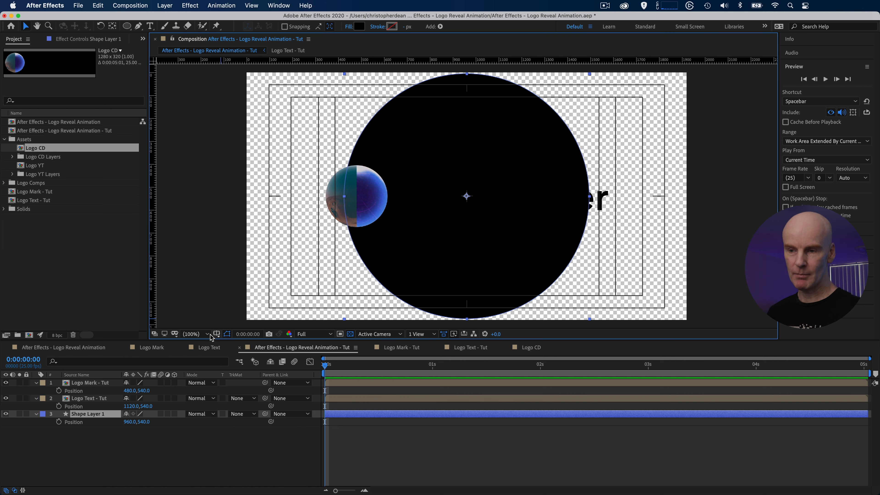
{"action": "left_click", "coordinate": [201, 335]}
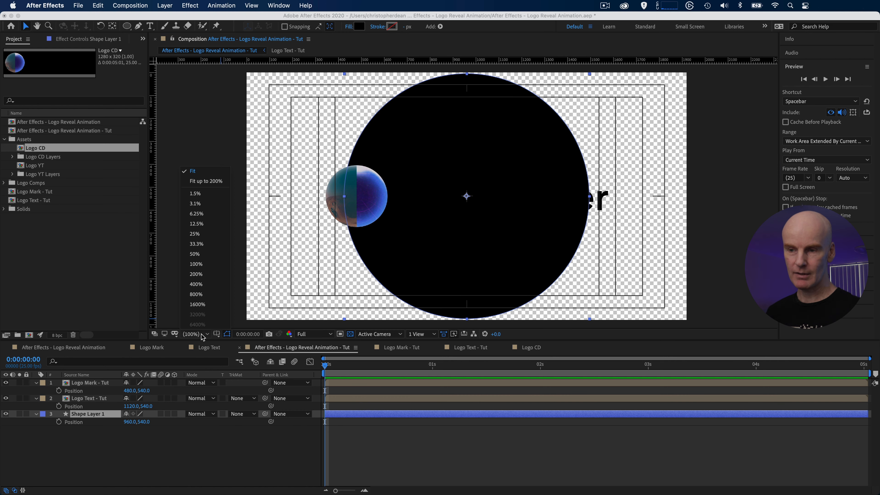
{"action": "left_click", "coordinate": [197, 243]}
{"action": "left_click", "coordinate": [564, 222]}
{"action": "left_click", "coordinate": [369, 414]}
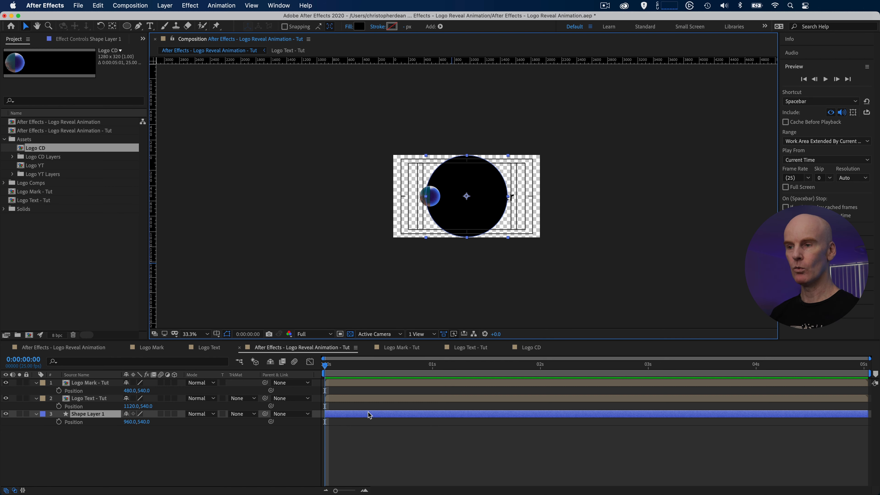
{"action": "left_click", "coordinate": [368, 415]}
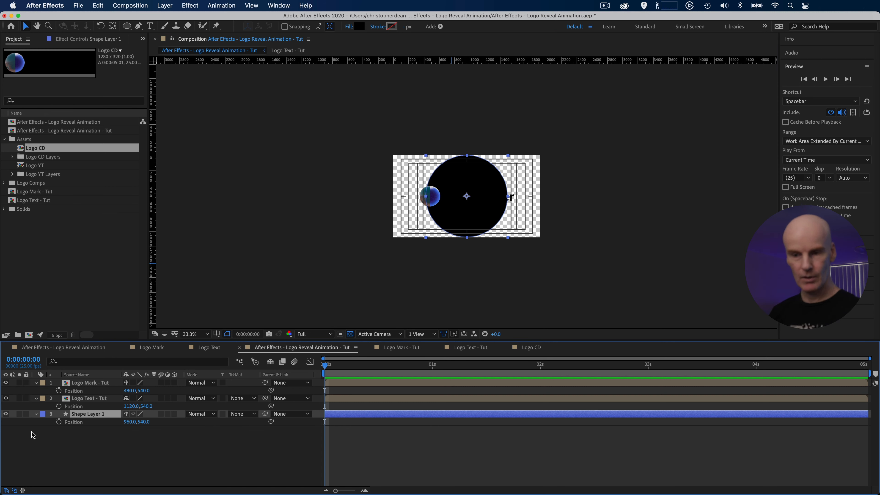
Step: Expand Shape Layer 1's contents down to Ellipse Path 1 and set its Size to 1080 × 1080
{"action": "left_click", "coordinate": [37, 415]}
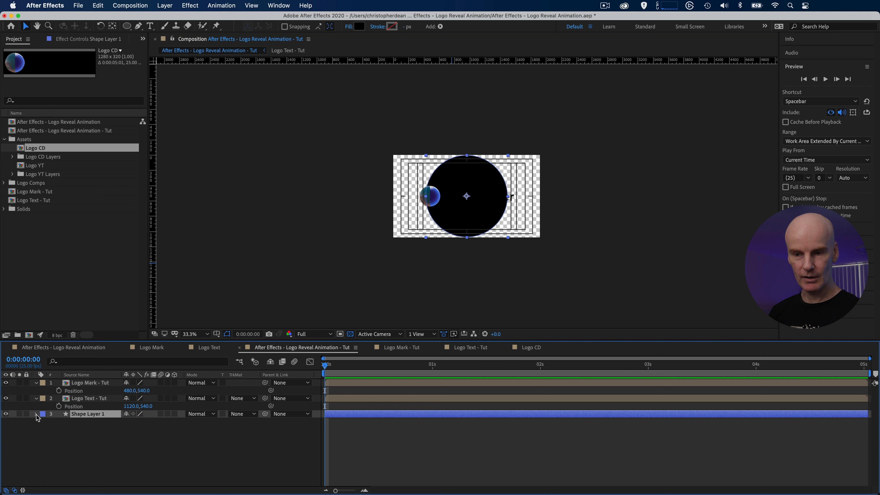
{"action": "left_click", "coordinate": [36, 415]}
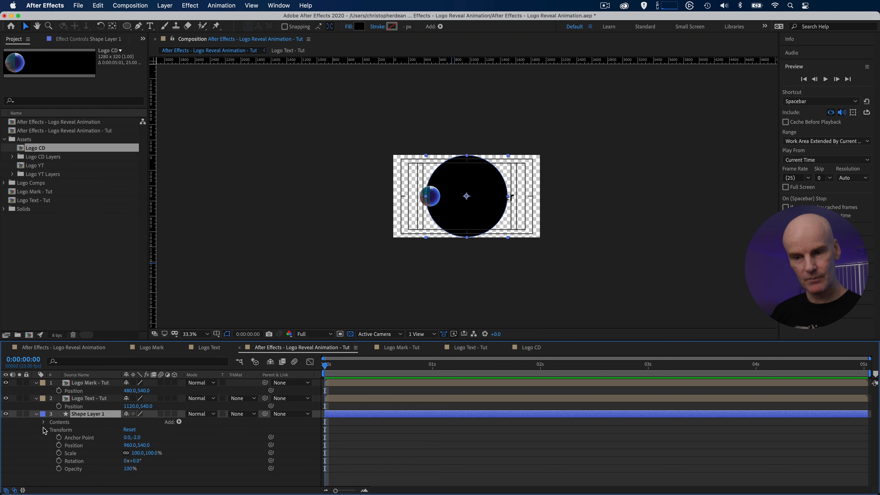
{"action": "left_click", "coordinate": [43, 422]}
{"action": "left_click", "coordinate": [53, 430]}
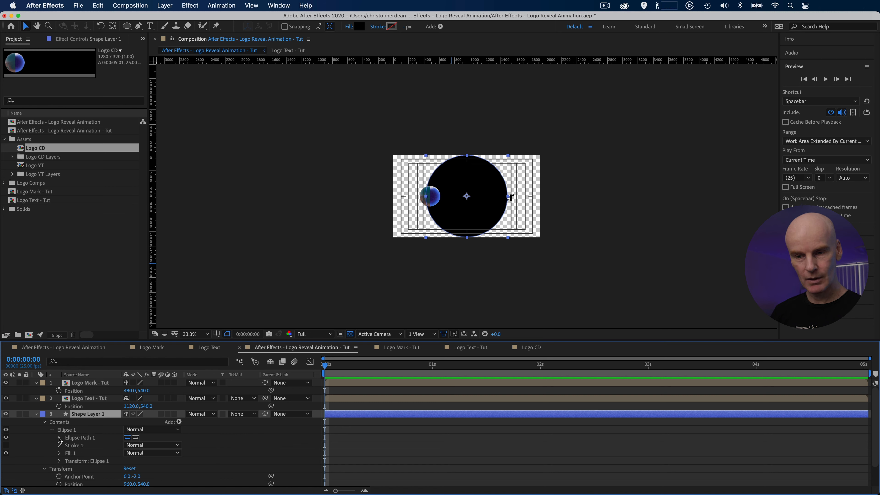
{"action": "left_click", "coordinate": [59, 438]}
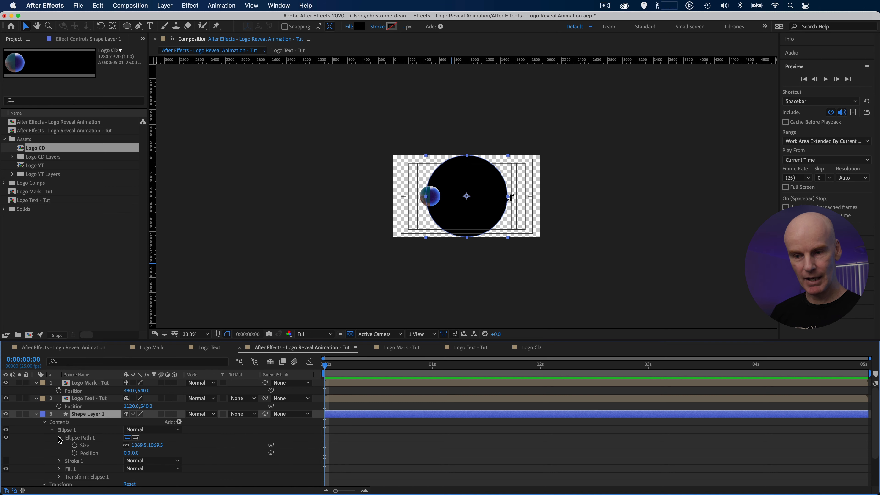
{"action": "left_click", "coordinate": [140, 446]}
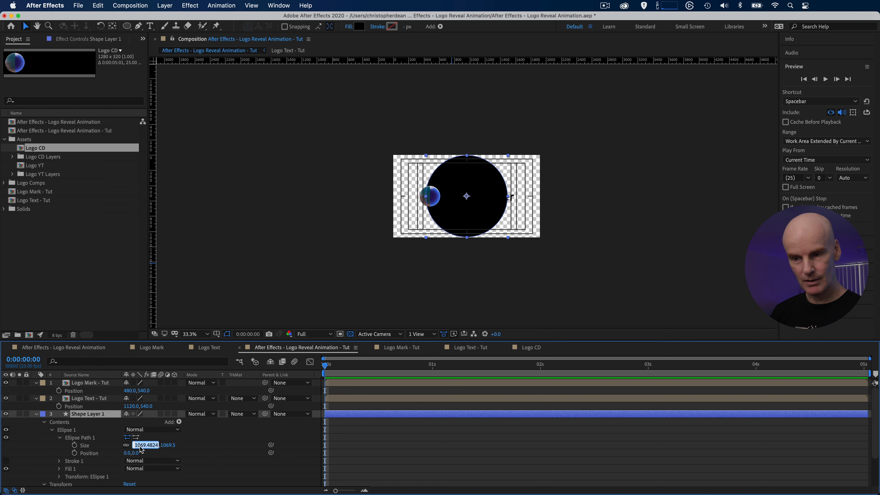
{"action": "left_click", "coordinate": [166, 446]}
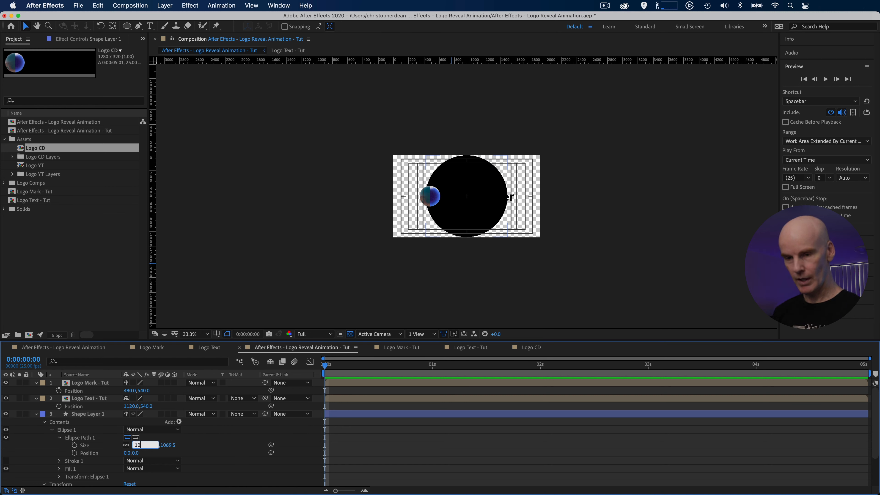
{"action": "left_click", "coordinate": [376, 415]}
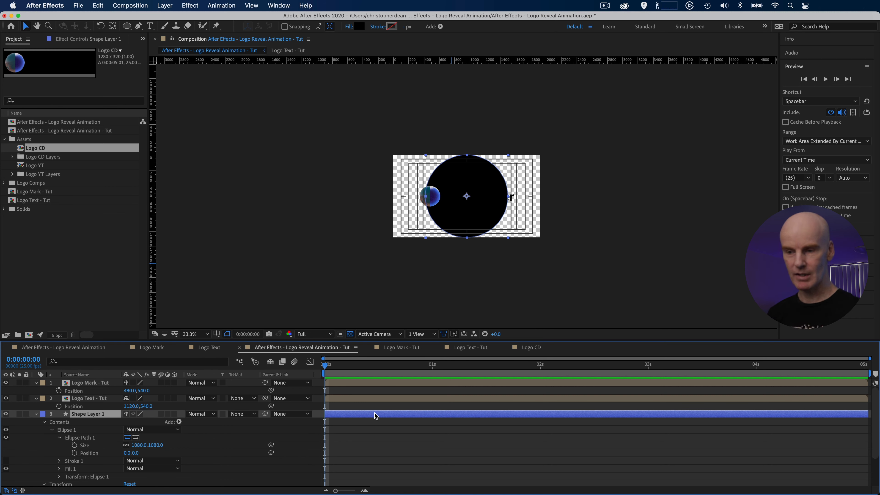
Step: Start keyframing Ellipse Path 1's Size at 0:00:00:00 with a value of 0 × 0
{"action": "left_click", "coordinate": [75, 445]}
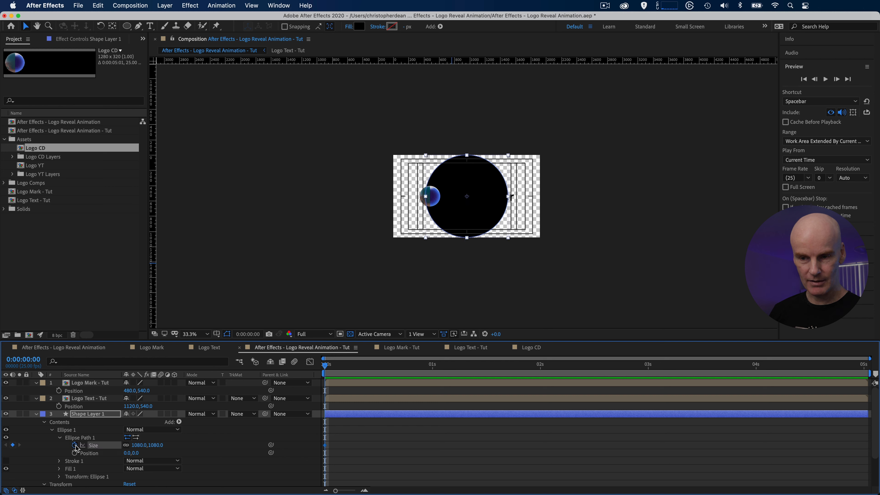
{"action": "left_click", "coordinate": [141, 445]}
{"action": "type", "text": "0"}
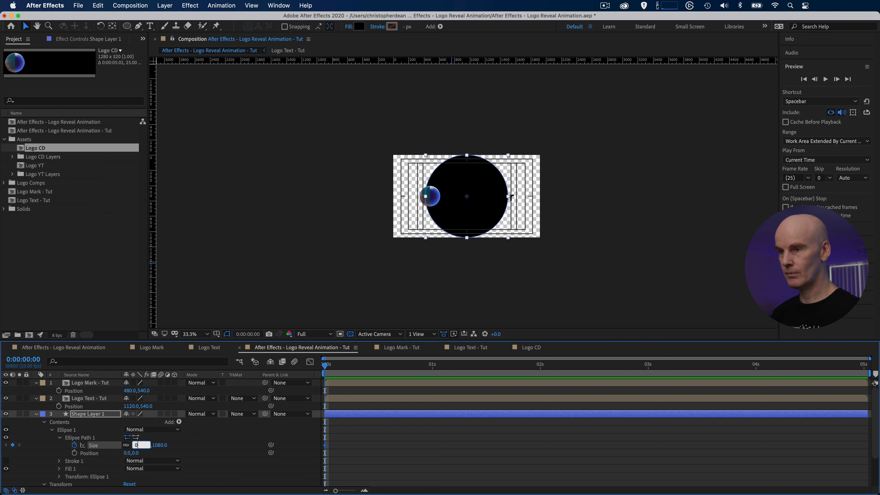
{"action": "key", "text": "Return"}
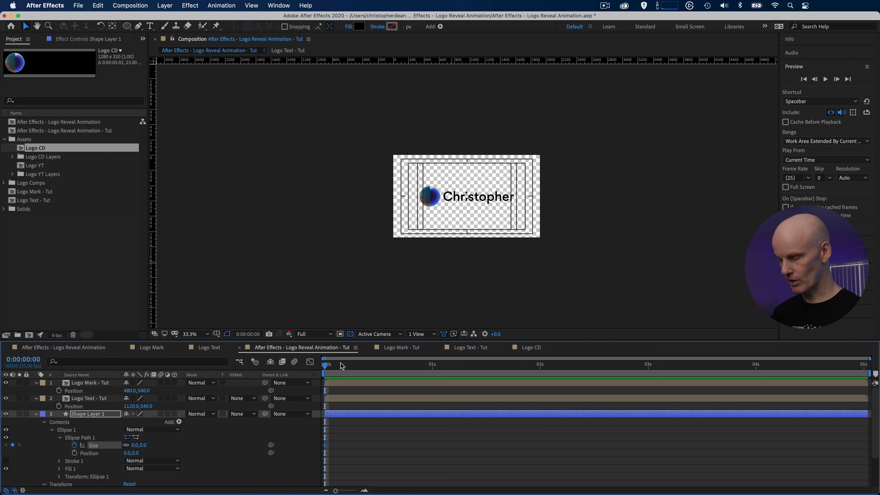
Step: Go to 0:00:00:20 and add a Size keyframe of 3000 × 3000 for Ellipse Path 1
{"action": "key", "text": "shift+Page_Down"}
{"action": "key", "text": "shift+Page_Down"}
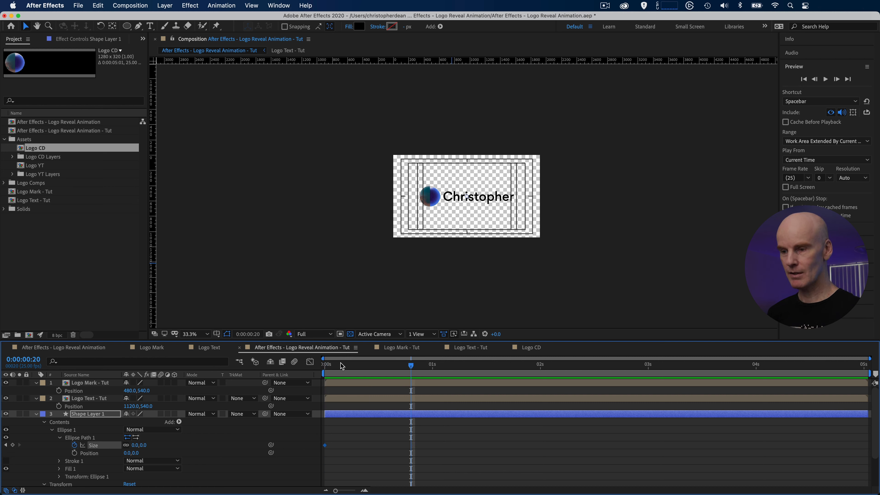
{"action": "key", "text": "shift+Page_Up"}
{"action": "key", "text": "shift+Page_Up"}
{"action": "key", "text": "shift+Page_Down"}
{"action": "key", "text": "shift+Page_Down"}
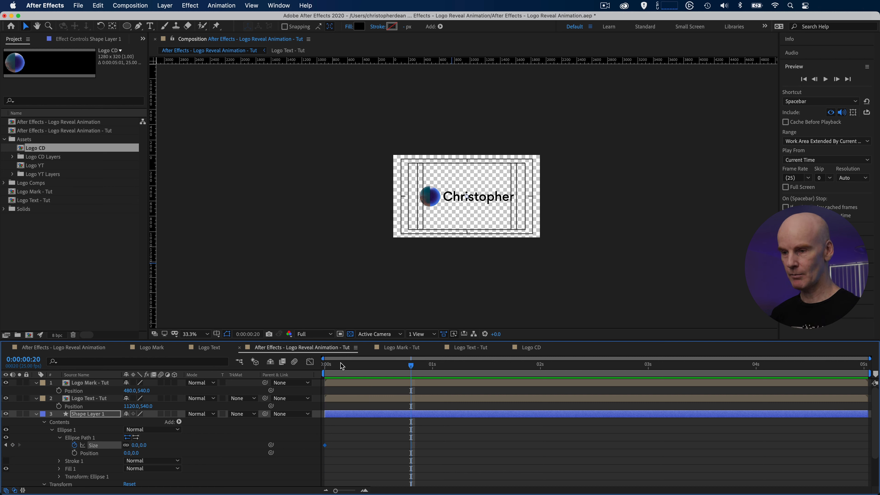
{"action": "left_click", "coordinate": [348, 415]}
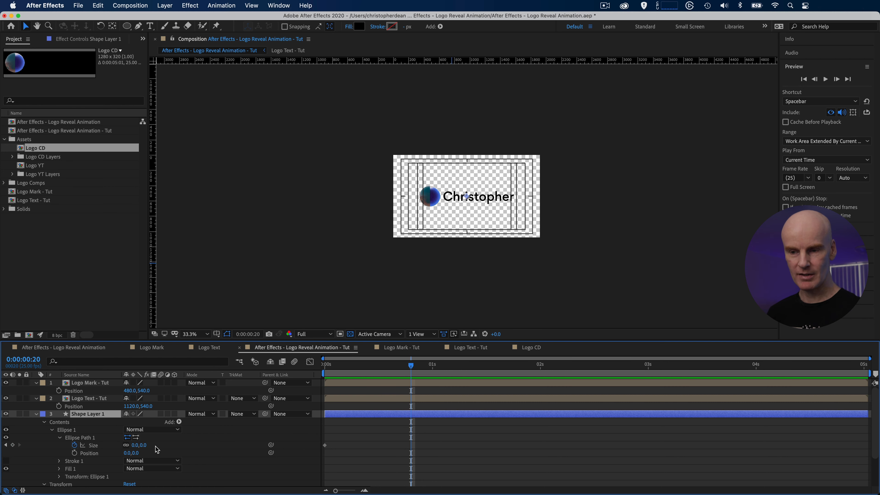
{"action": "left_click", "coordinate": [142, 445]}
{"action": "type", "text": "3000"}
{"action": "key", "text": "Return"}
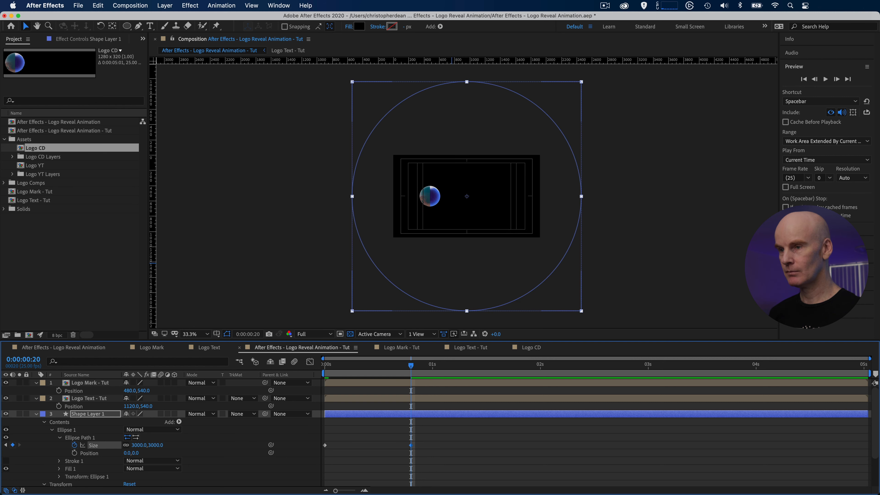
Step: Set the Size keyframe at 0:00:00:20 to 2500 × 2500
{"action": "left_click", "coordinate": [156, 445]}
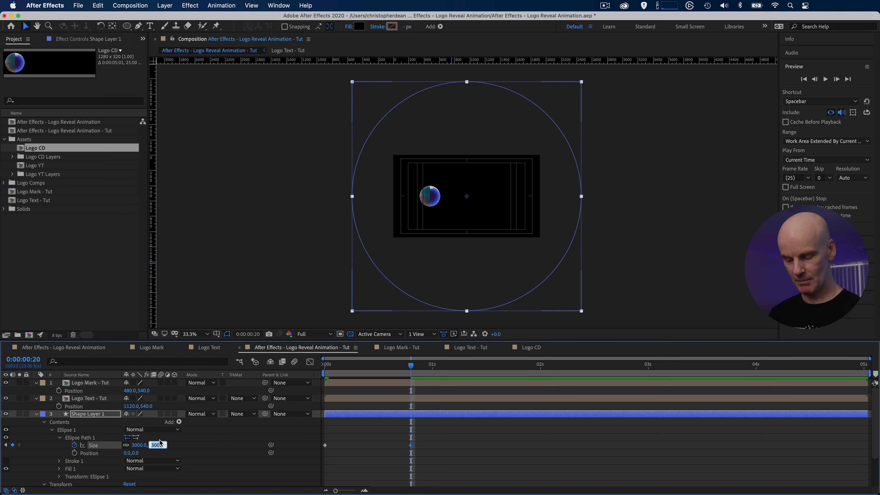
{"action": "type", "text": "2500"}
{"action": "key", "text": "Return"}
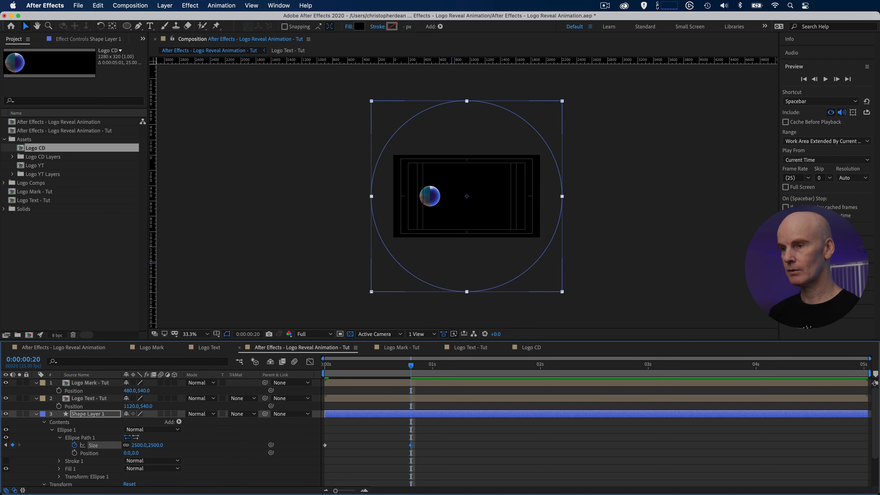
Step: Apply Easy Ease Out to the first Size keyframe of the ellipse
{"action": "right_click", "coordinate": [326, 445]}
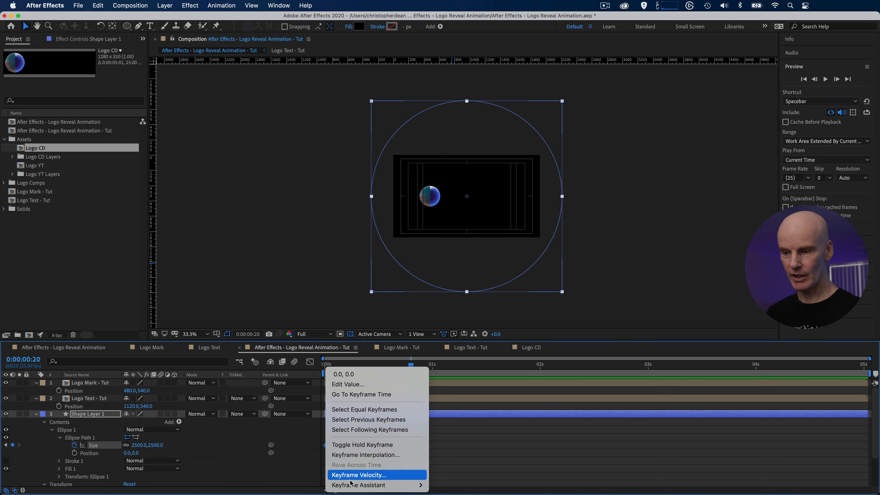
{"action": "mouse_move", "coordinate": [351, 486]}
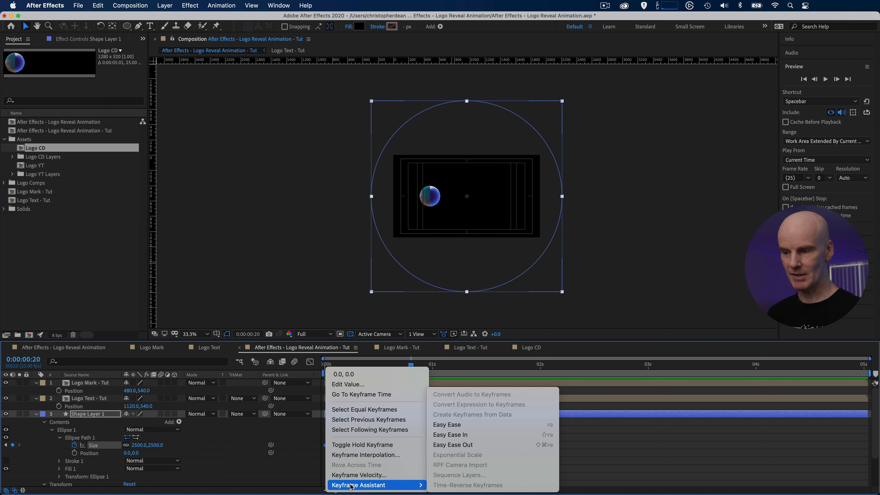
{"action": "left_click", "coordinate": [457, 445]}
Step: Set the first Size keyframe's outgoing velocity influence to 80%
{"action": "right_click", "coordinate": [325, 445]}
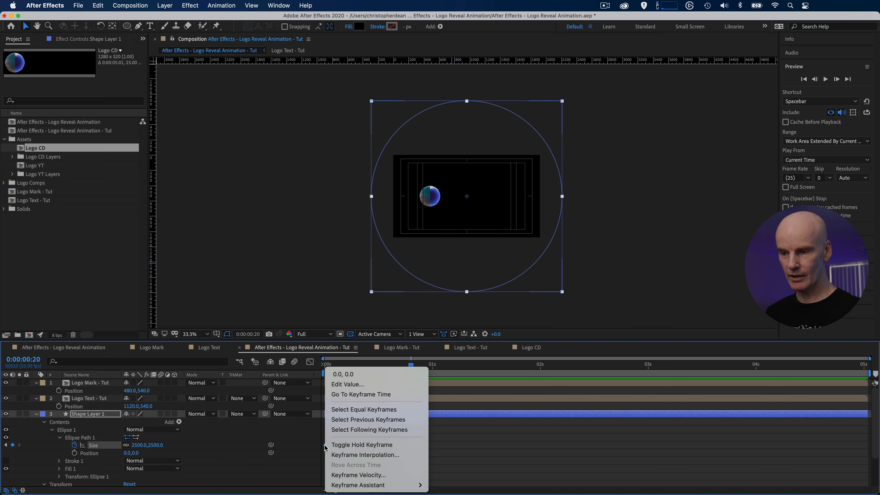
{"action": "left_click", "coordinate": [355, 475]}
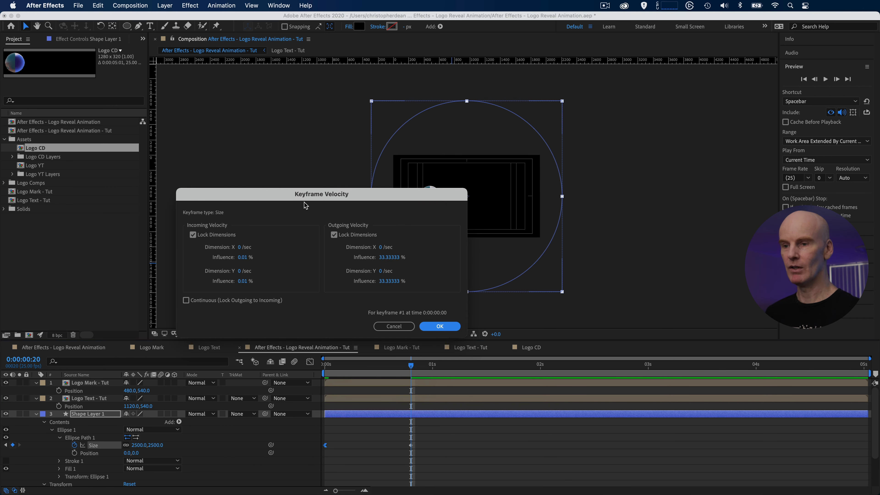
{"action": "left_click", "coordinate": [387, 258]}
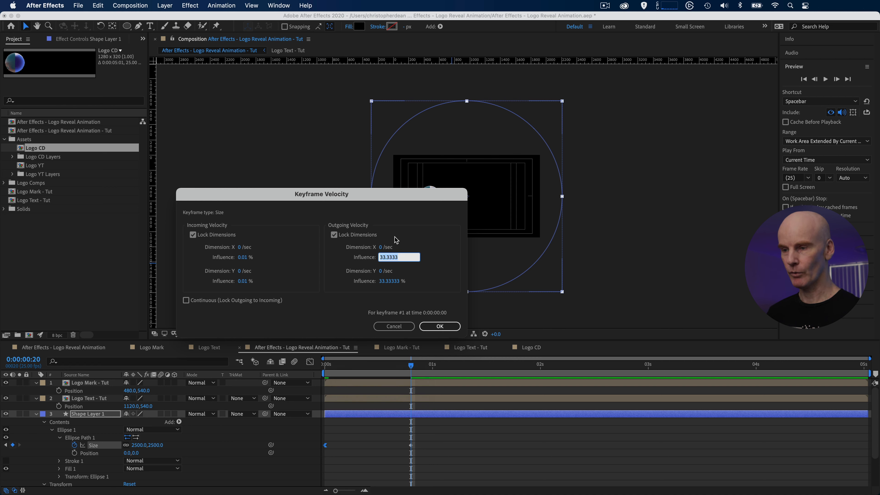
{"action": "type", "text": "80"}
{"action": "key", "text": "Return"}
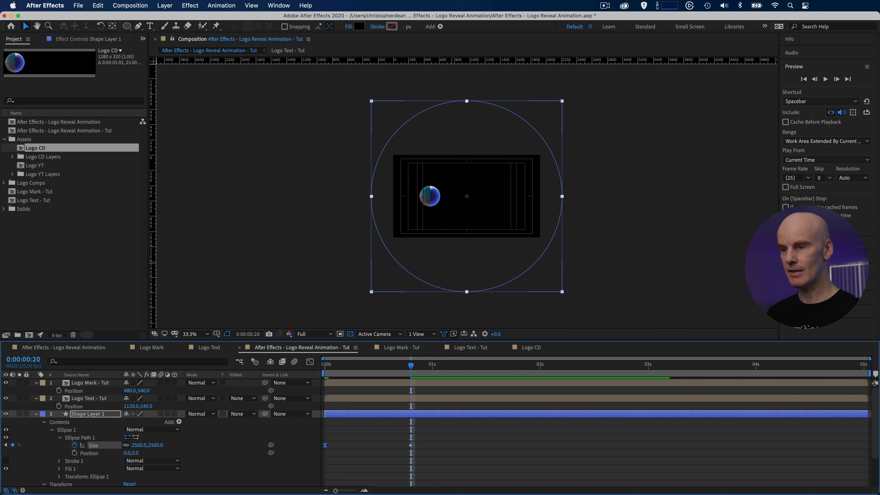
Step: Select the first Size keyframe and display the ellipse's Size curve in the Graph Editor
{"action": "left_click", "coordinate": [326, 450]}
{"action": "left_click", "coordinate": [324, 446]}
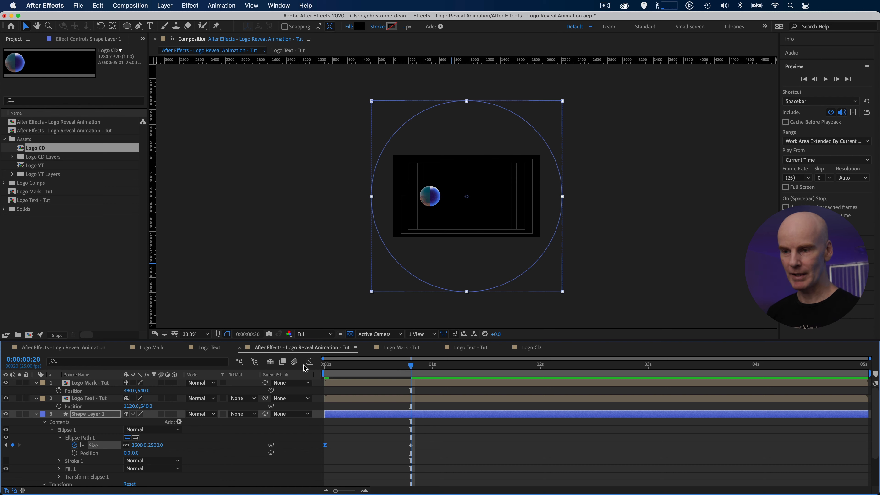
{"action": "left_click", "coordinate": [310, 362]}
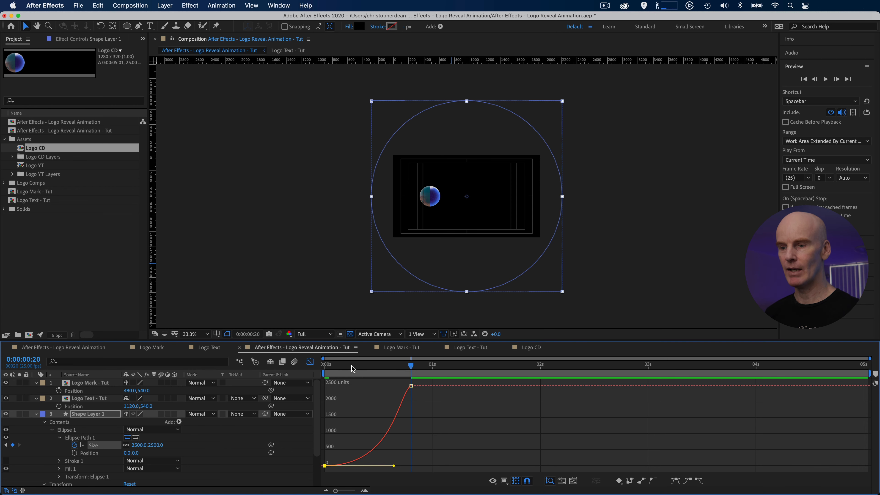
Step: Leave the Graph Editor and set the Shape Layer 1 ellipse's fill color to white (FFFFFF)
{"action": "left_click", "coordinate": [311, 362]}
{"action": "left_click", "coordinate": [398, 414]}
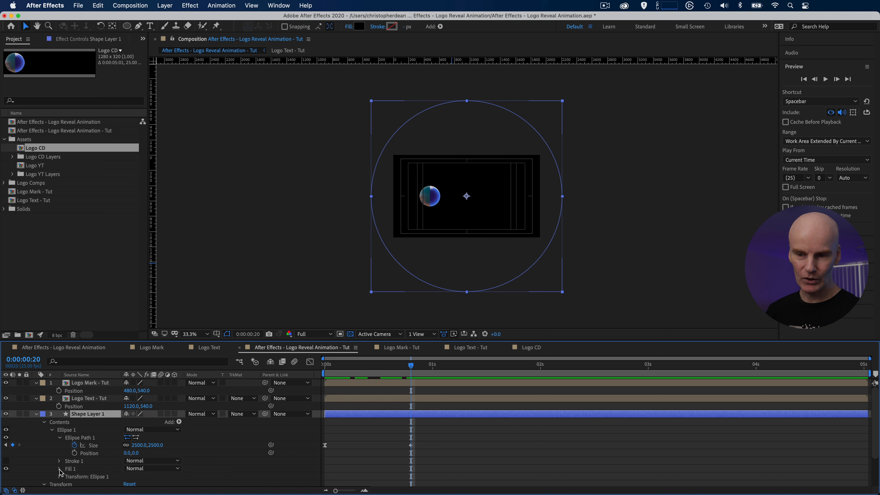
{"action": "scroll", "coordinate": [84, 463], "scroll_direction": "down", "scroll_amount": 3}
{"action": "left_click", "coordinate": [59, 420]}
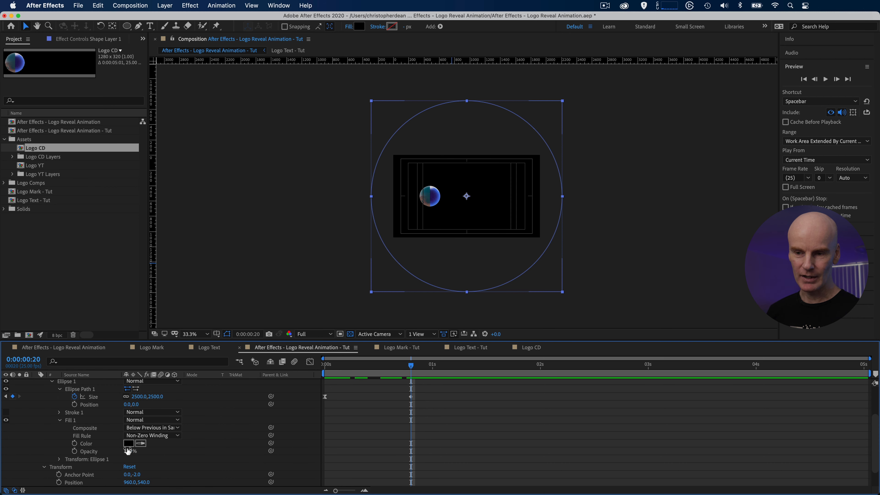
{"action": "left_click", "coordinate": [129, 447]}
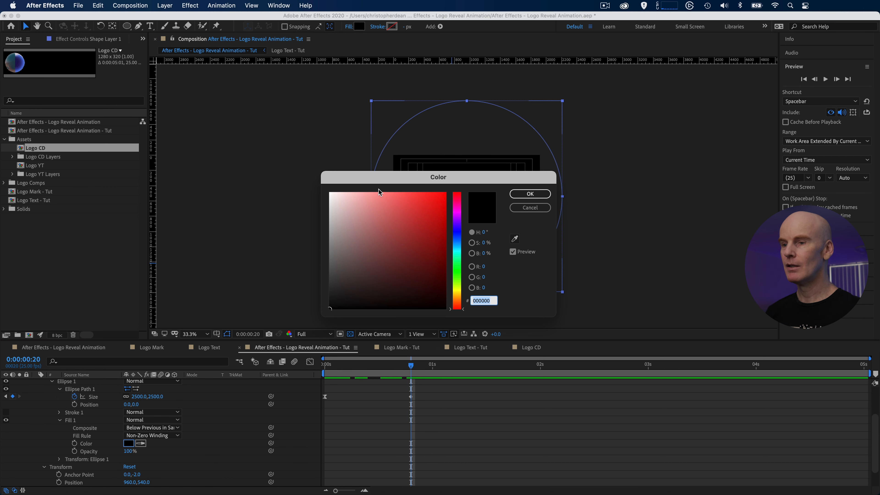
{"action": "left_click", "coordinate": [362, 214]}
{"action": "left_click_drag", "start_coordinate": [362, 214], "coordinate": [303, 172]}
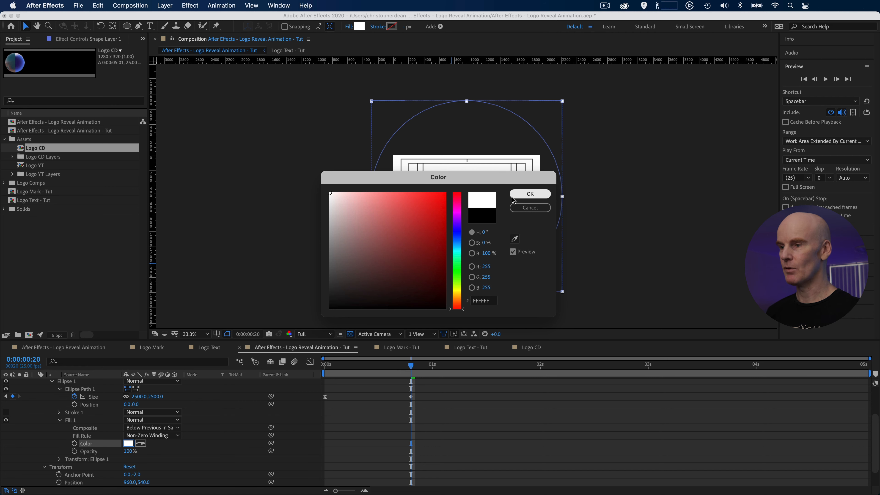
{"action": "left_click", "coordinate": [520, 196]}
Step: Play back the composition to check how the white circle expands behind the logo
{"action": "mouse_move", "coordinate": [412, 365]}
{"action": "left_mouse_down"}
{"action": "mouse_move", "coordinate": [318, 372]}
{"action": "mouse_move", "coordinate": [407, 374]}
{"action": "left_mouse_up"}
{"action": "key", "text": "space"}
{"action": "key", "text": "space"}
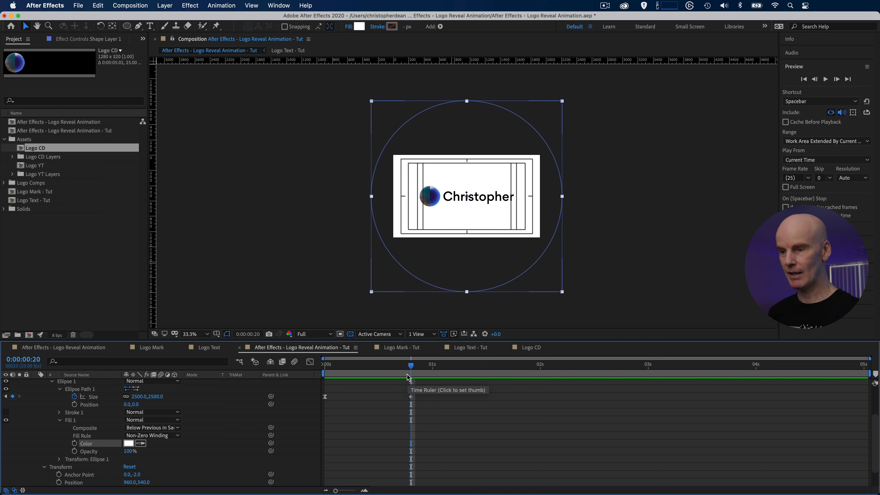
Step: Shorten the circle's expansion by moving the second Size keyframe to 0:00:00:15
{"action": "key", "text": "Page_Up"}
{"action": "key", "text": "Page_Up"}
{"action": "key", "text": "Page_Up"}
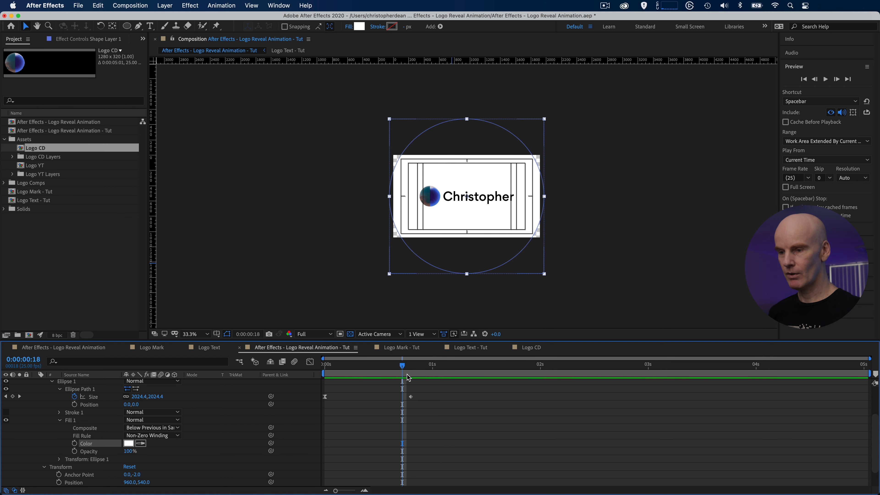
{"action": "key", "text": "Page_Up"}
{"action": "key", "text": "Page_Up"}
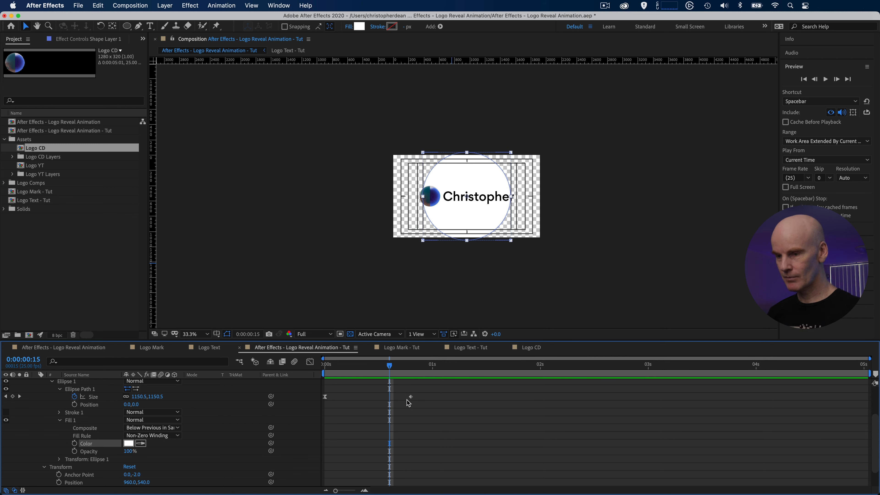
{"action": "left_click", "coordinate": [410, 397]}
{"action": "left_click_drag", "start_coordinate": [410, 399], "coordinate": [390, 397]}
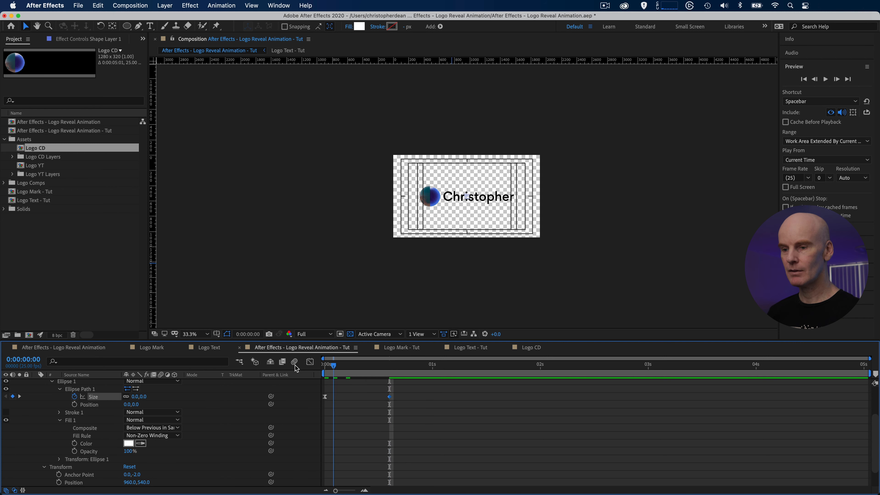
Step: Preview the shortened circle expansion and return to the start of the composition
{"action": "key", "text": "space"}
{"action": "key", "text": "space"}
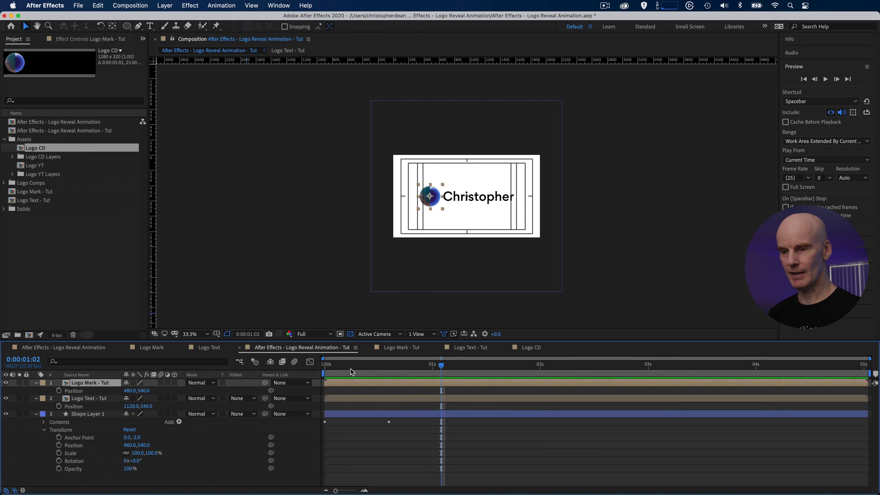
{"action": "left_click", "coordinate": [364, 366]}
{"action": "left_click_drag", "start_coordinate": [364, 366], "coordinate": [325, 366]}
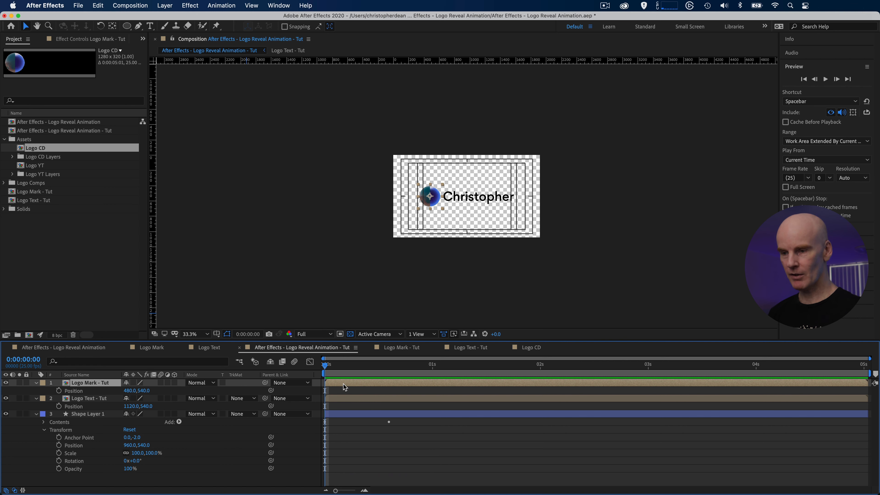
Step: Enable motion blur for the composition and for Shape Layer 1
{"action": "left_click", "coordinate": [194, 334]}
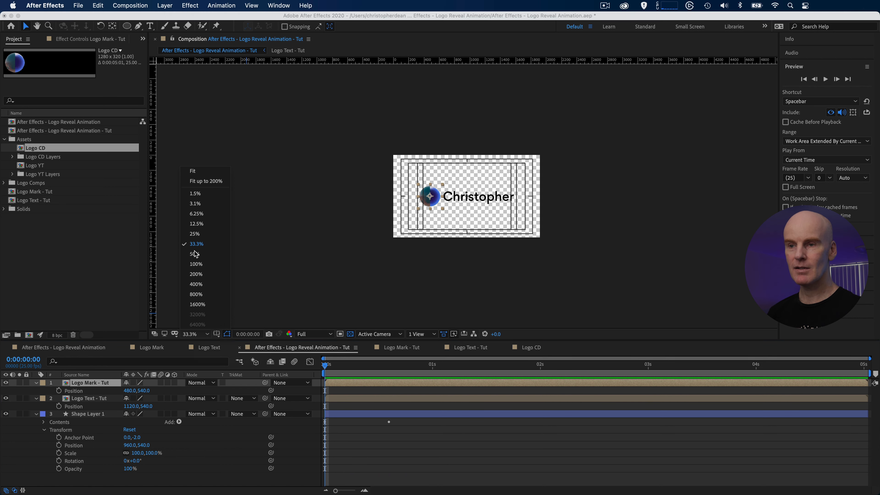
{"action": "left_click", "coordinate": [195, 171]}
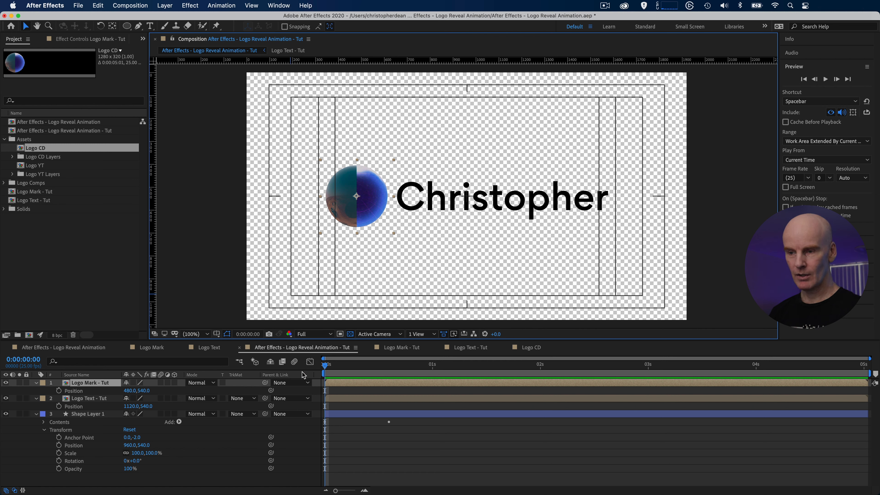
{"action": "left_click", "coordinate": [294, 362]}
{"action": "left_click", "coordinate": [335, 415]}
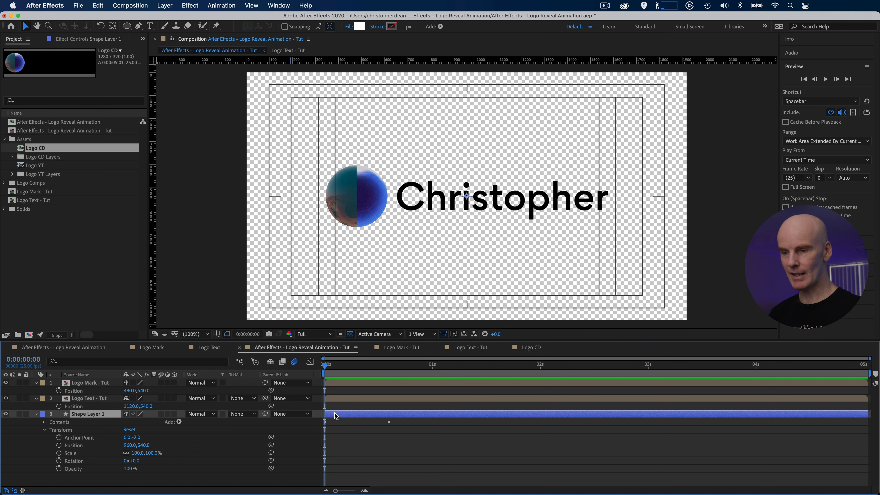
{"action": "left_click", "coordinate": [161, 414]}
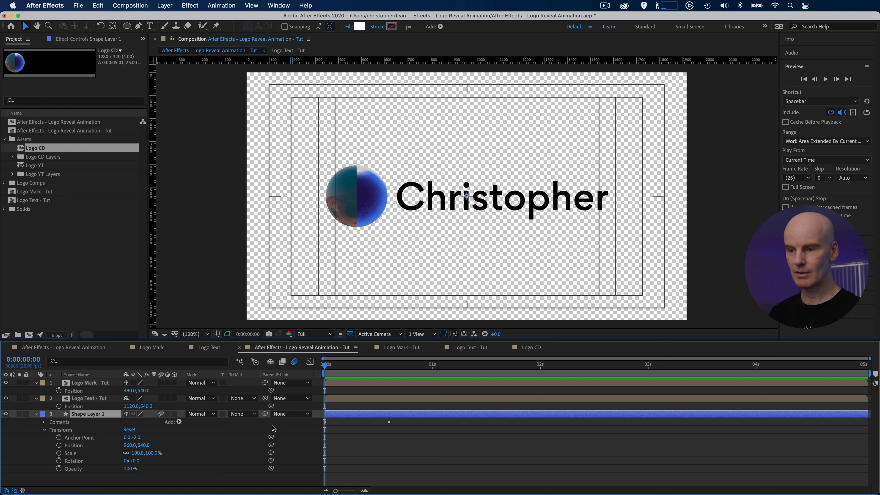
Step: Preview the circle expansion with motion blur and return to 0:00:00:00
{"action": "left_click", "coordinate": [342, 381]}
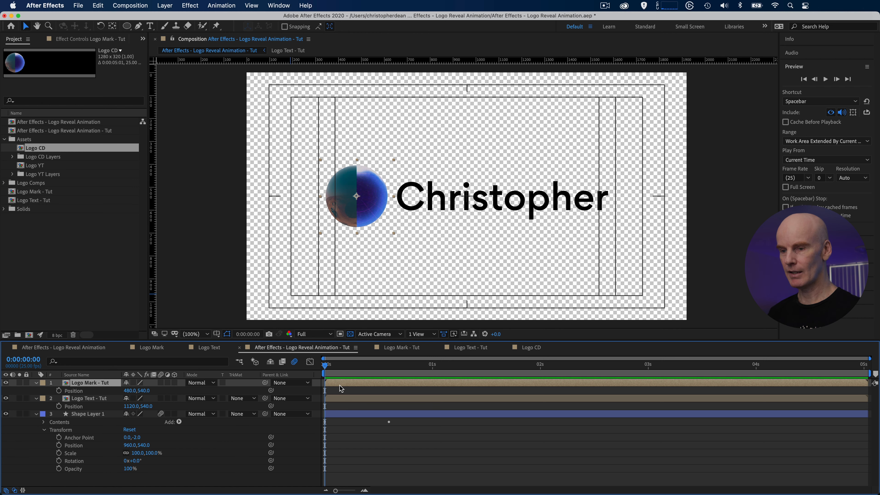
{"action": "key", "text": "space"}
{"action": "key", "text": "space"}
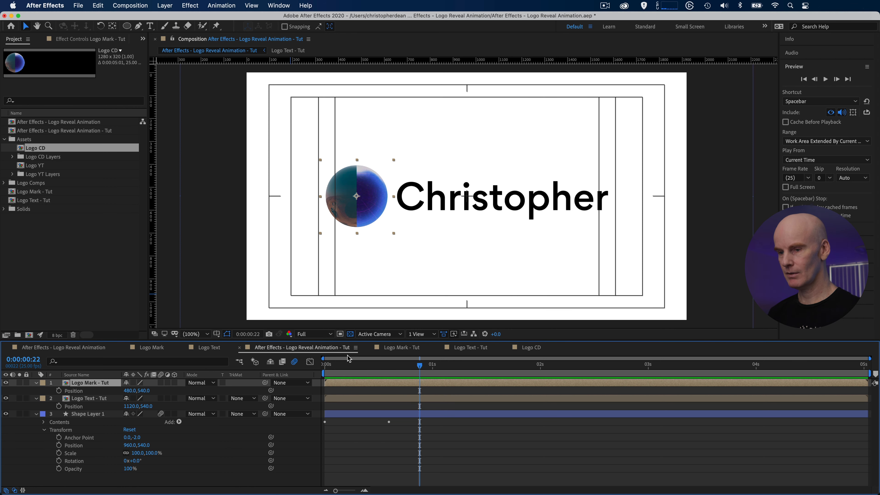
{"action": "left_click_drag", "start_coordinate": [357, 371], "coordinate": [323, 368]}
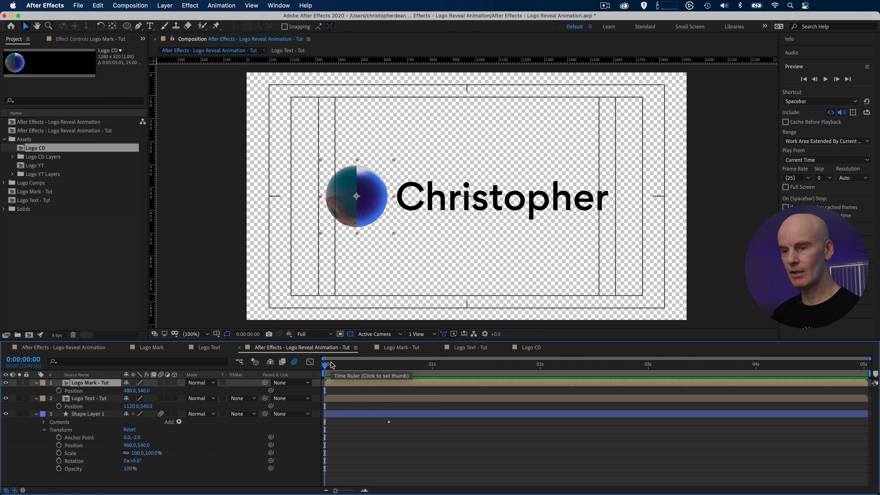
Step: At 0:00:00:10, nudge the Logo Mark - Tut layer horizontally to the composition's center at position 960, 540
{"action": "key", "text": "shift+Page_Down"}
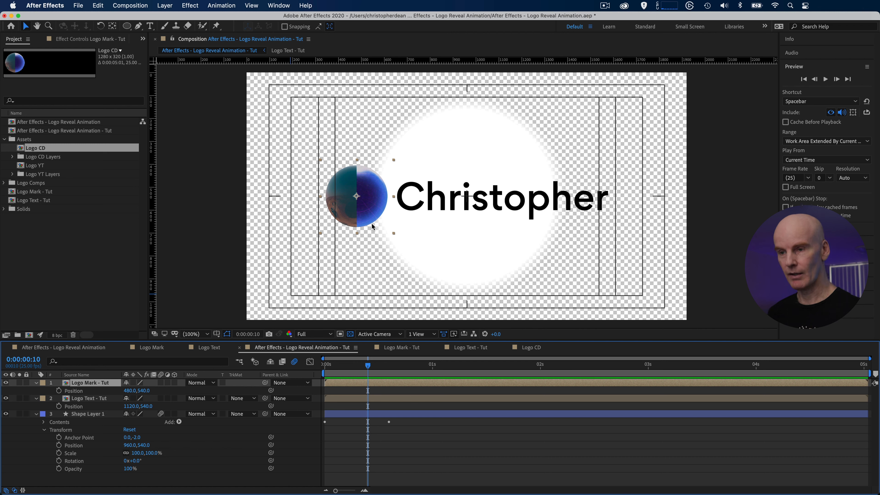
{"action": "key", "text": "shift+Right"}
{"action": "key", "text": "shift+Right"}
{"action": "key", "text": "shift+Right"}
{"action": "key", "text": "shift+Right"}
{"action": "key", "text": "shift+Right"}
{"action": "key", "text": "shift+Right"}
{"action": "key", "text": "shift+Right"}
{"action": "key", "text": "shift+Right"}
{"action": "key", "text": "shift+Right"}
{"action": "key", "text": "shift+Right"}
{"action": "key", "text": "shift+Right"}
{"action": "key", "text": "shift+Right"}
{"action": "key", "text": "shift+Right"}
{"action": "key", "text": "shift+Right"}
{"action": "key", "text": "shift+Right"}
{"action": "key", "text": "shift+Right"}
{"action": "key", "text": "shift+Right"}
{"action": "key", "text": "shift+Right"}
{"action": "key", "text": "shift+Right"}
{"action": "key", "text": "shift+Right"}
{"action": "key", "text": "shift+Right"}
{"action": "key", "text": "shift+Right"}
{"action": "key", "text": "shift+Right"}
{"action": "key", "text": "shift+Right"}
{"action": "key", "text": "shift+Right"}
{"action": "key", "text": "shift+Right"}
{"action": "key", "text": "shift+Right"}
{"action": "key", "text": "shift+Right"}
{"action": "key", "text": "shift+Right"}
{"action": "key", "text": "shift+Right"}
{"action": "key", "text": "shift+Right"}
{"action": "key", "text": "shift+Right"}
{"action": "key", "text": "shift+Right"}
{"action": "key", "text": "shift+Right"}
{"action": "key", "text": "shift+Right"}
{"action": "key", "text": "shift+Right"}
{"action": "key", "text": "shift+Right"}
{"action": "key", "text": "shift+Right"}
{"action": "key", "text": "shift+Right"}
{"action": "key", "text": "shift+Right"}
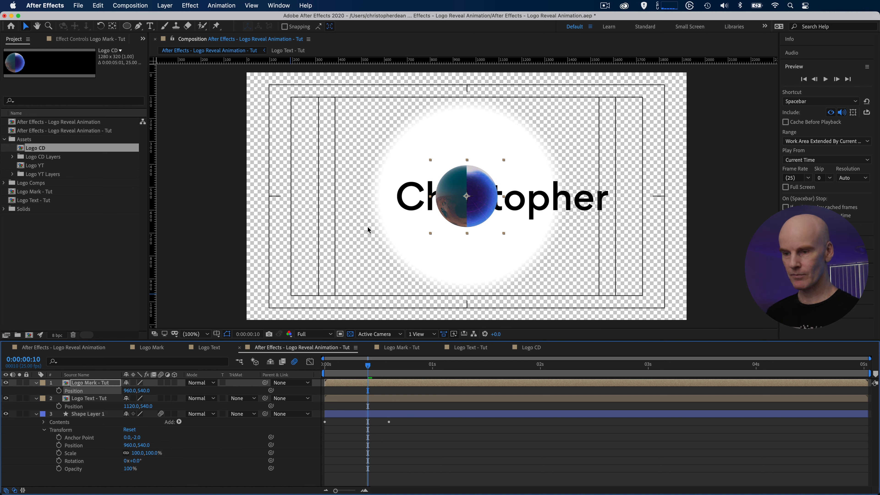
Step: Add Scale keyframes of 100% to the Logo Mark - Tut layer at 0:00:00:10 and 0:00:01:00
{"action": "key", "text": "s"}
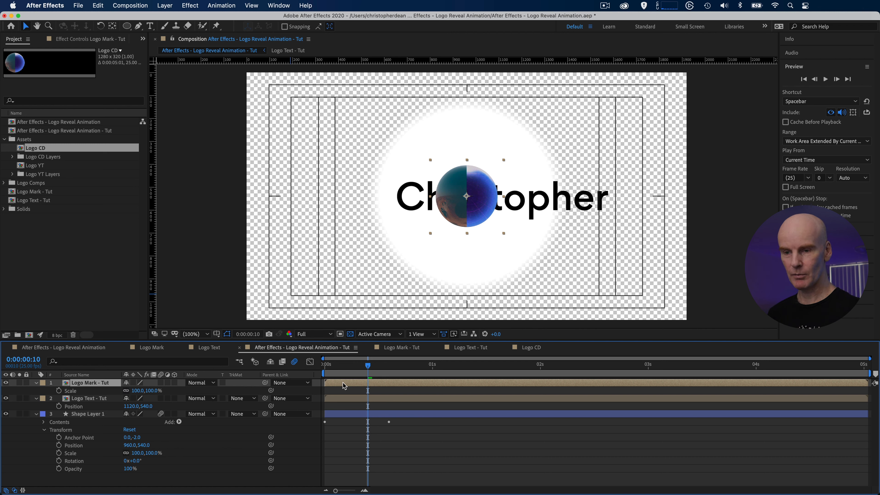
{"action": "left_click", "coordinate": [59, 390]}
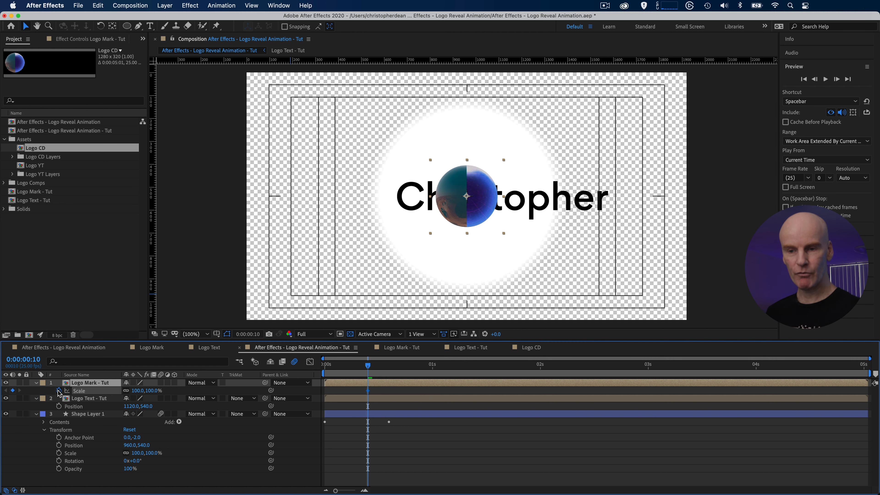
{"action": "left_click_drag", "start_coordinate": [382, 366], "coordinate": [434, 372]}
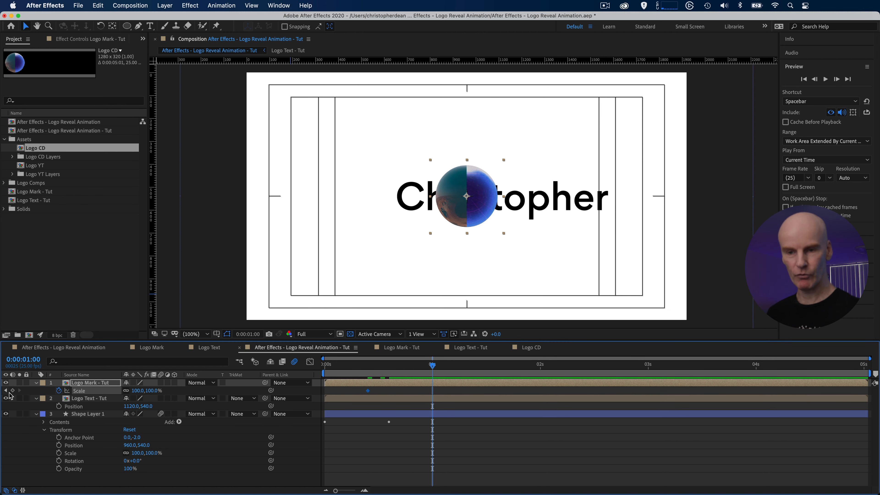
{"action": "left_click", "coordinate": [12, 391]}
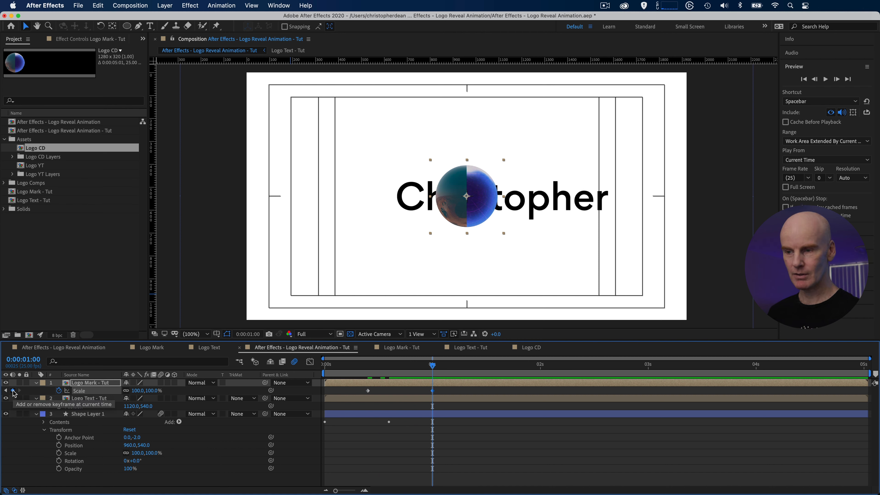
Step: Apply Easy Ease In to the logo mark's Scale keyframe at 0:00:01:00 and set its incoming velocity influence to 80%
{"action": "right_click", "coordinate": [433, 391]}
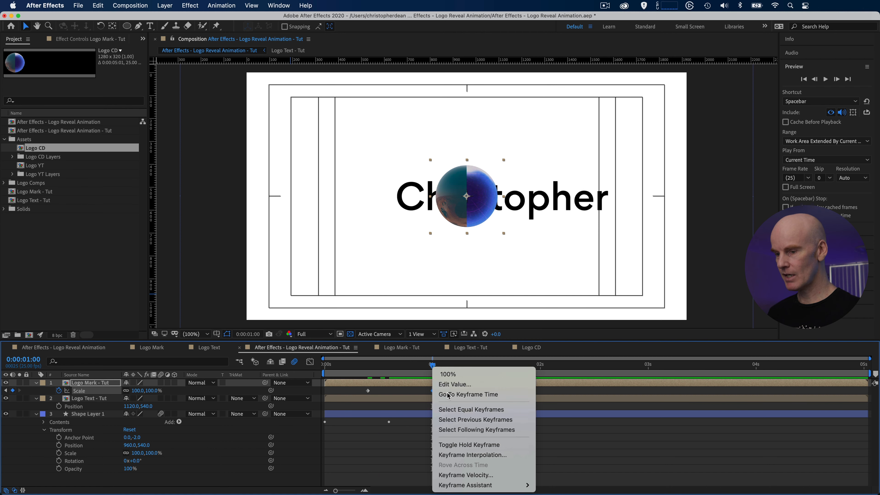
{"action": "mouse_move", "coordinate": [463, 487]}
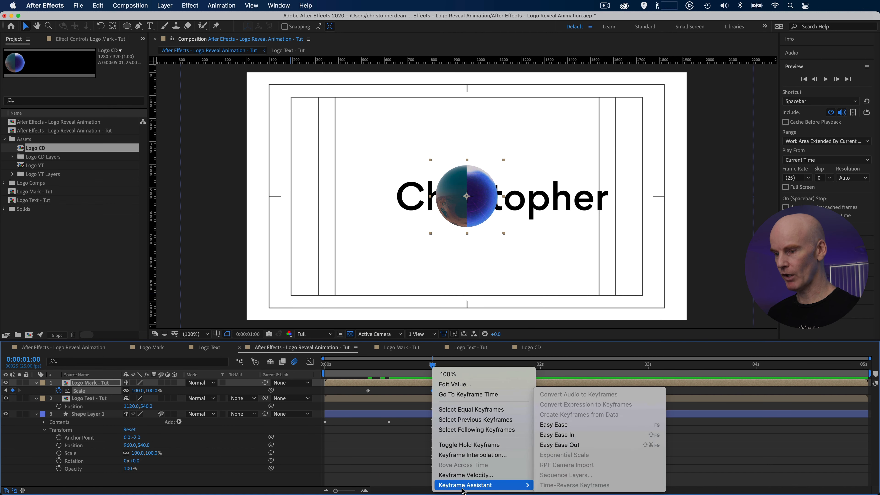
{"action": "left_click", "coordinate": [568, 438]}
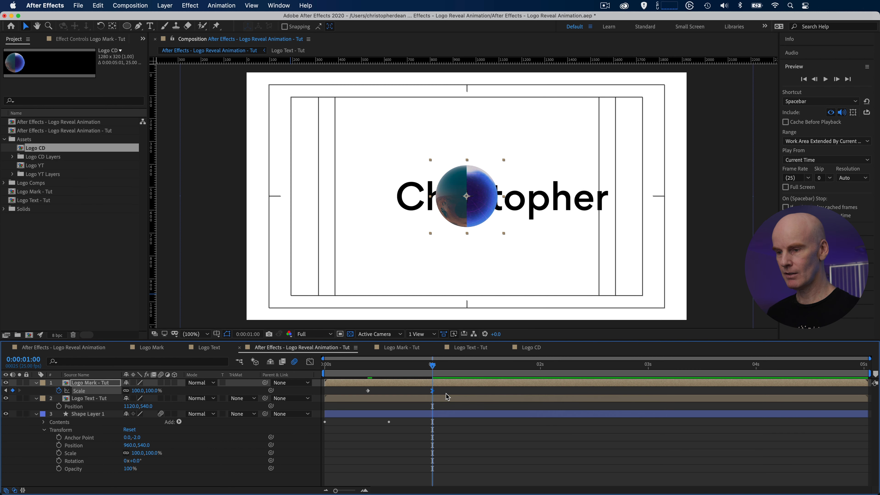
{"action": "right_click", "coordinate": [432, 391]}
{"action": "left_click", "coordinate": [464, 475]}
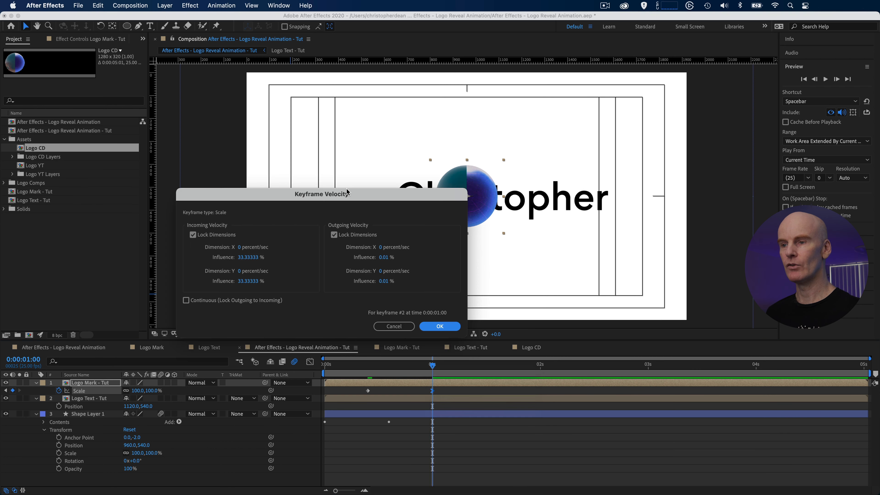
{"action": "left_click", "coordinate": [256, 258]}
{"action": "type", "text": "80"}
{"action": "key", "text": "Return"}
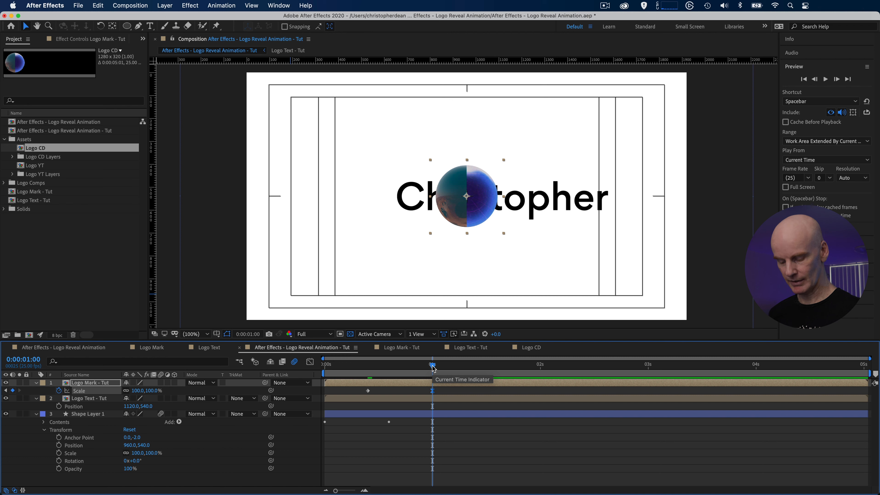
Step: Step back five frames to 0:00:00:20 and set the logo mark's Scale to 105% to add a keyframe there
{"action": "key", "text": "Page_Up"}
{"action": "key", "text": "Page_Up"}
{"action": "key", "text": "Page_Up"}
{"action": "key", "text": "Page_Up"}
{"action": "key", "text": "Page_Up"}
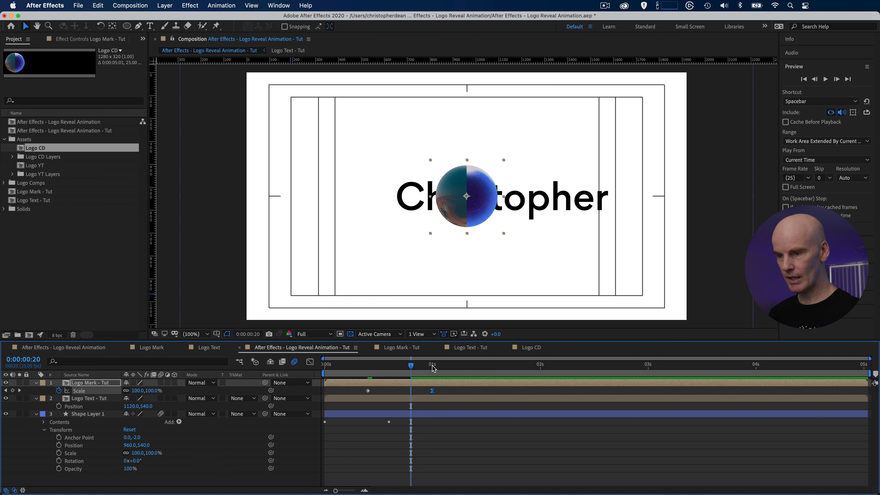
{"action": "left_click", "coordinate": [152, 392]}
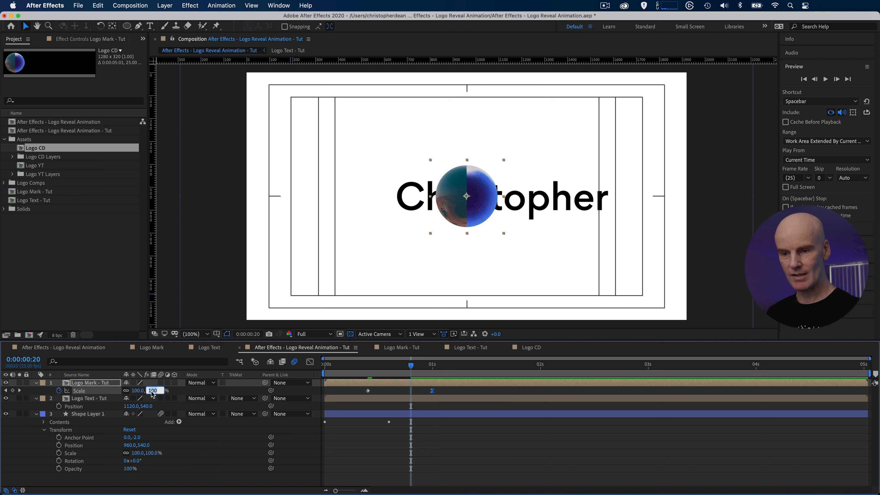
{"action": "type", "text": "105"}
{"action": "key", "text": "Return"}
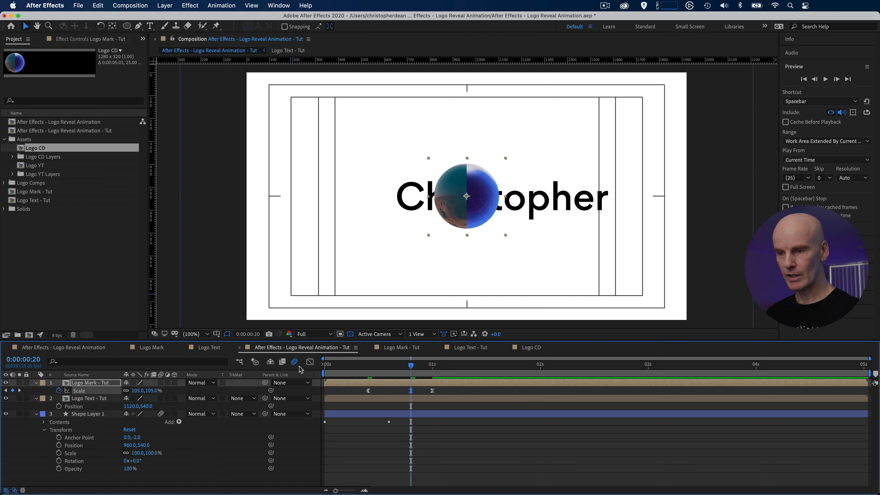
Step: In the Graph Editor, convert the 105% Scale keyframe to Auto Bezier and lengthen its handles for a rounder peak
{"action": "left_click", "coordinate": [310, 362]}
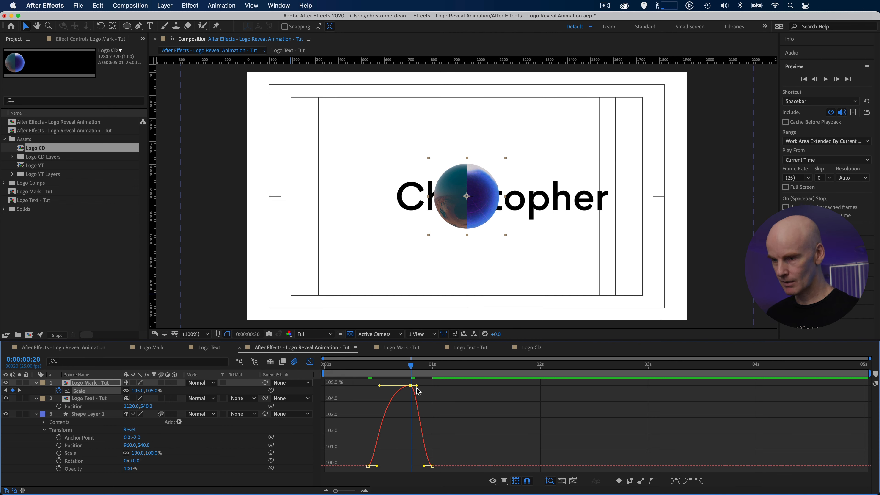
{"action": "mouse_move", "coordinate": [411, 387]}
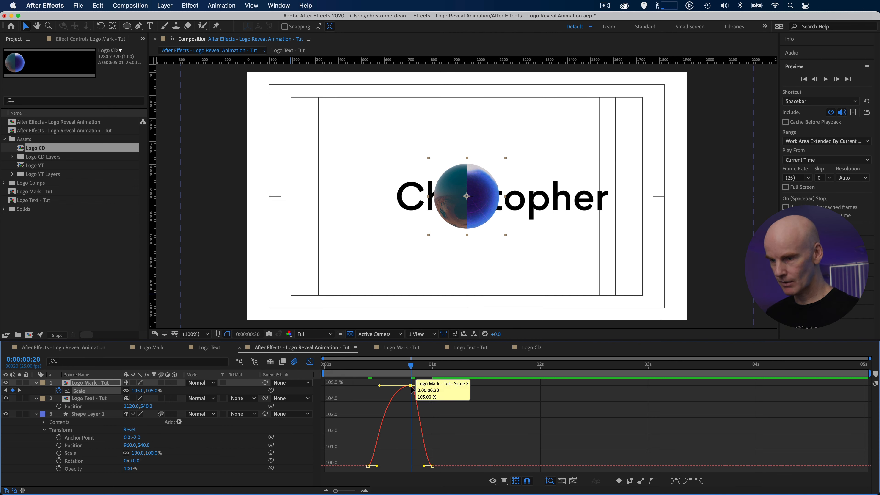
{"action": "left_click", "coordinate": [654, 481]}
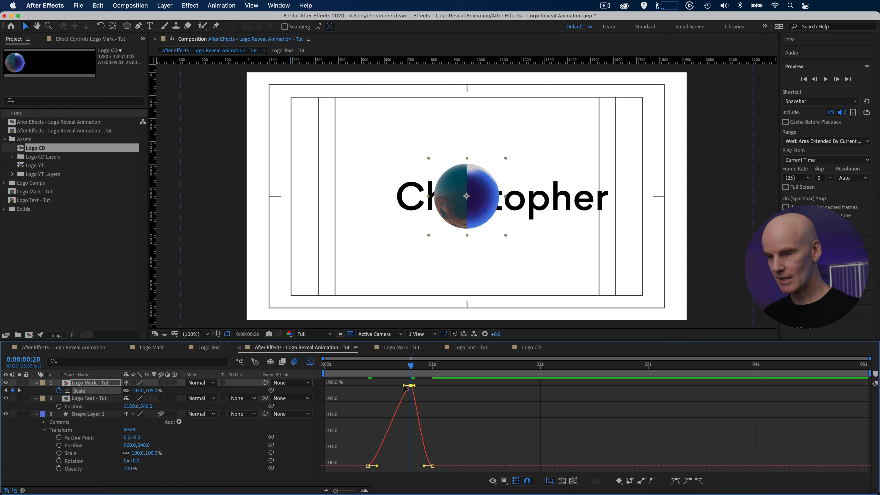
{"action": "left_click_drag", "start_coordinate": [415, 386], "coordinate": [426, 386]}
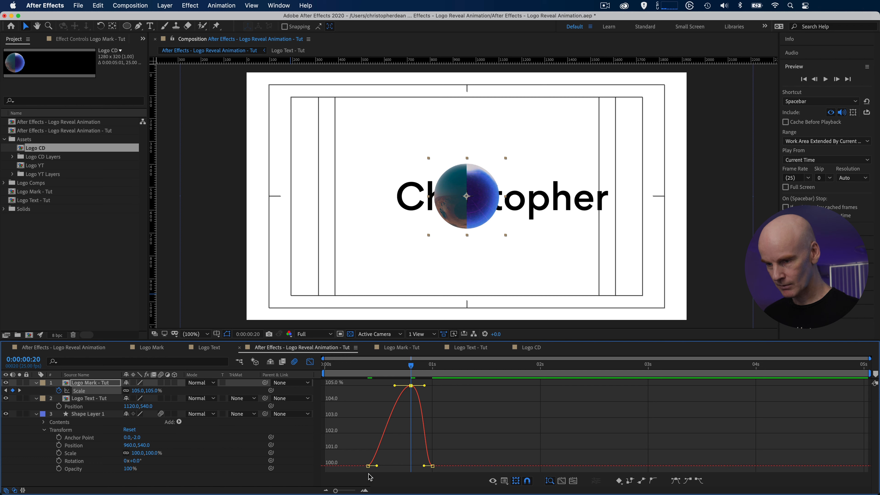
Step: In the Graph Editor, steepen the Scale curve's rise from the first keyframe and lengthen the last keyframe's incoming handle, then close the graph
{"action": "left_click_drag", "start_coordinate": [377, 465], "coordinate": [377, 441]}
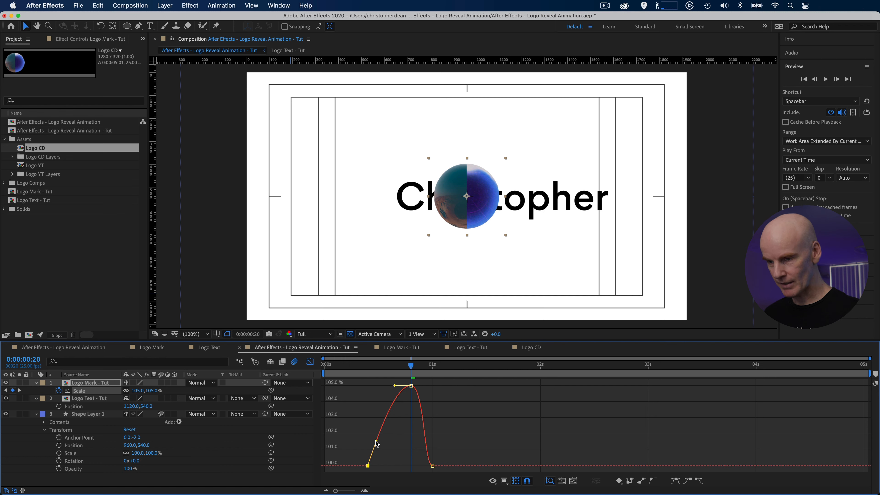
{"action": "left_click", "coordinate": [432, 466]}
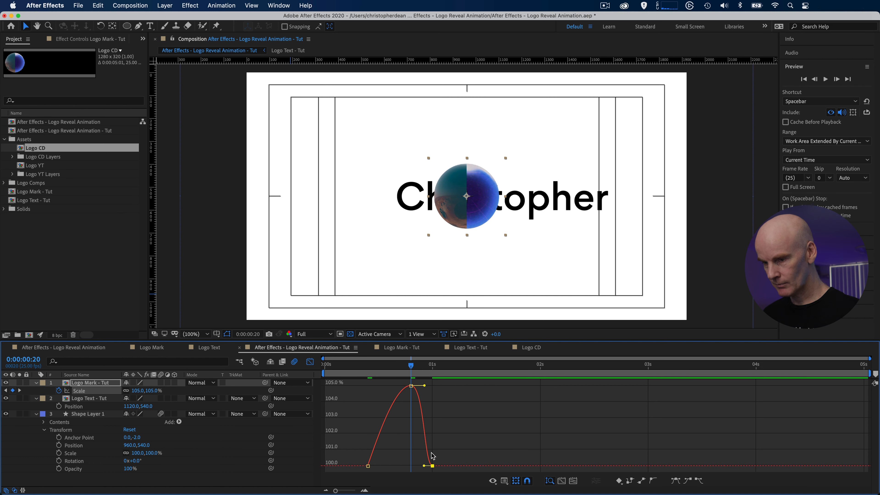
{"action": "left_click_drag", "start_coordinate": [421, 466], "coordinate": [417, 467]}
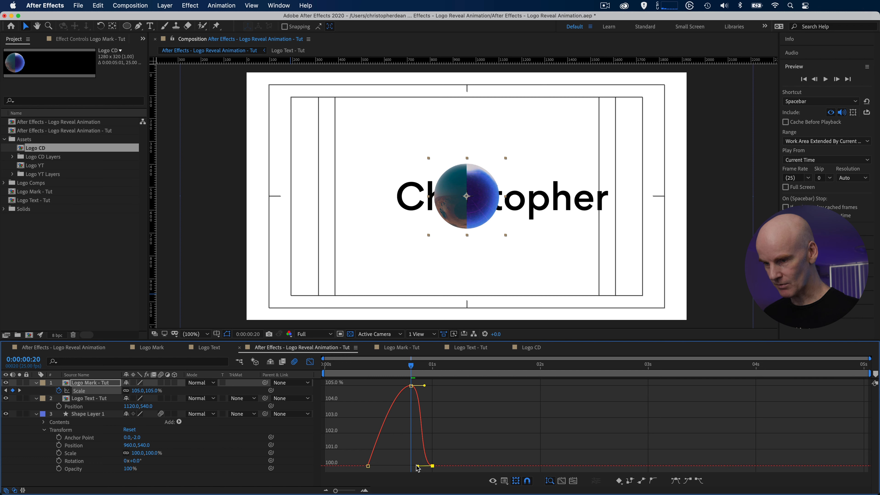
{"action": "left_click", "coordinate": [310, 362]}
Step: Set the logo mark's Scale keyframe at 0:00:00:10 to 0%
{"action": "left_click_drag", "start_coordinate": [359, 368], "coordinate": [324, 365]}
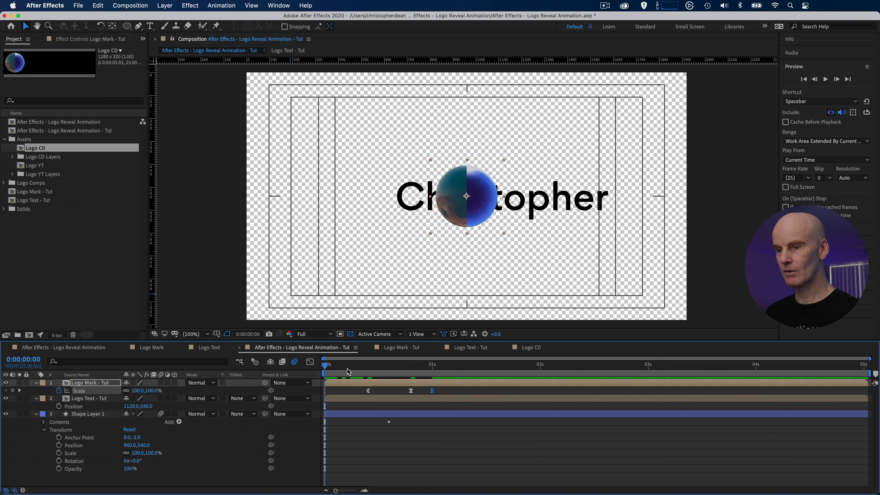
{"action": "left_click", "coordinate": [367, 365]}
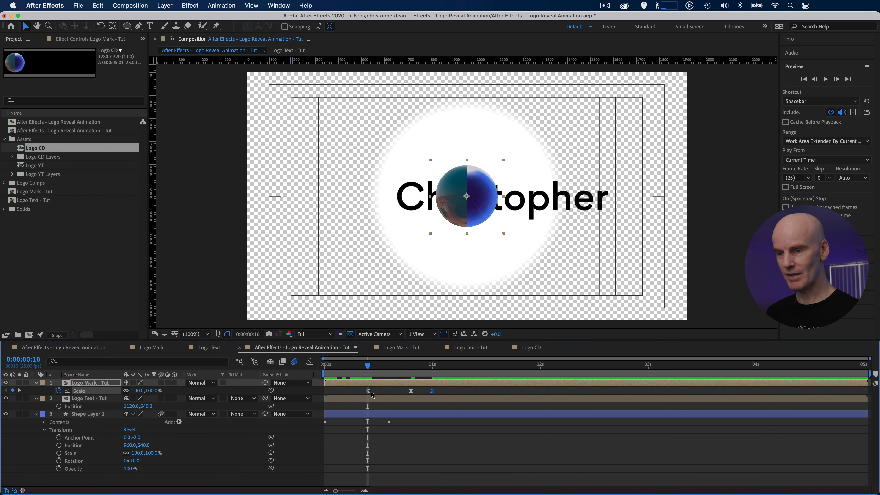
{"action": "left_click", "coordinate": [149, 391]}
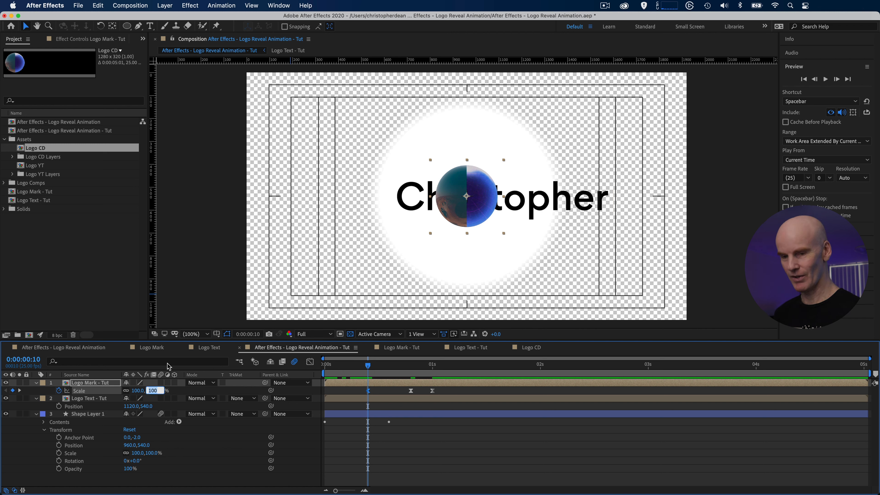
{"action": "type", "text": "0"}
{"action": "key", "text": "Return"}
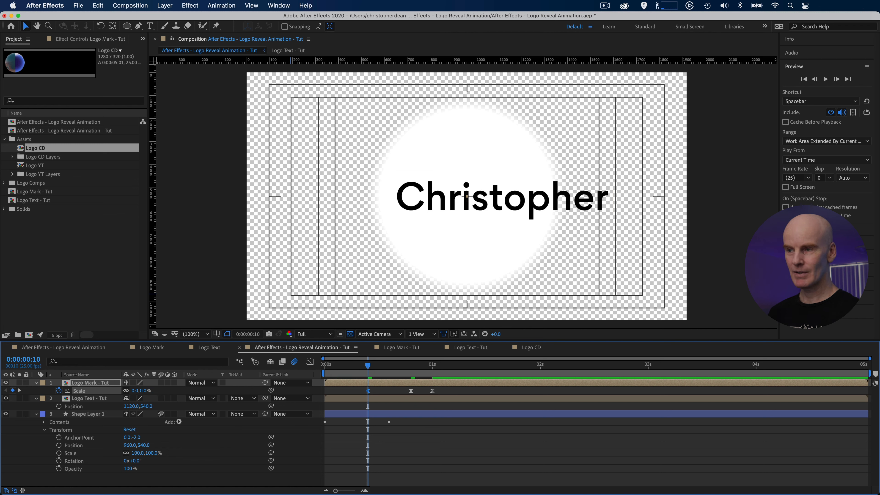
Step: Preview the logo mark's scale-in animation from the start of the composition
{"action": "left_click_drag", "start_coordinate": [368, 365], "coordinate": [328, 371]}
{"action": "key", "text": "space"}
{"action": "key", "text": "space"}
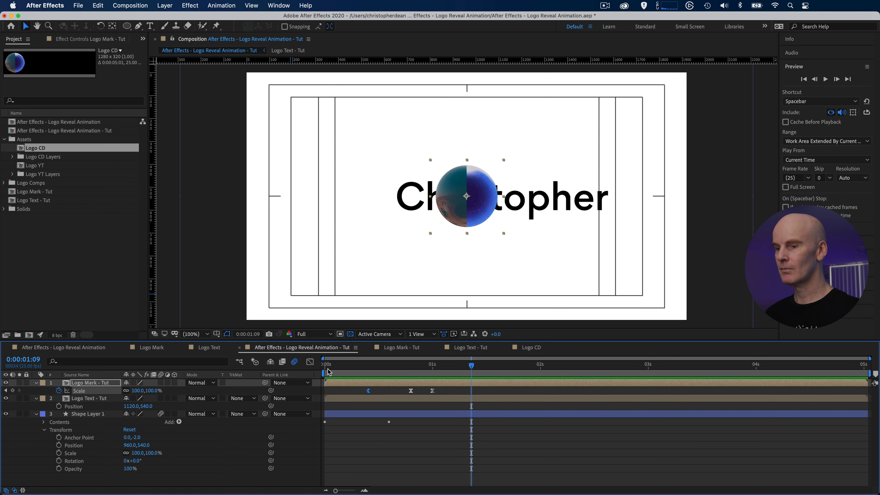
{"action": "key", "text": "Home"}
{"action": "key", "text": "space"}
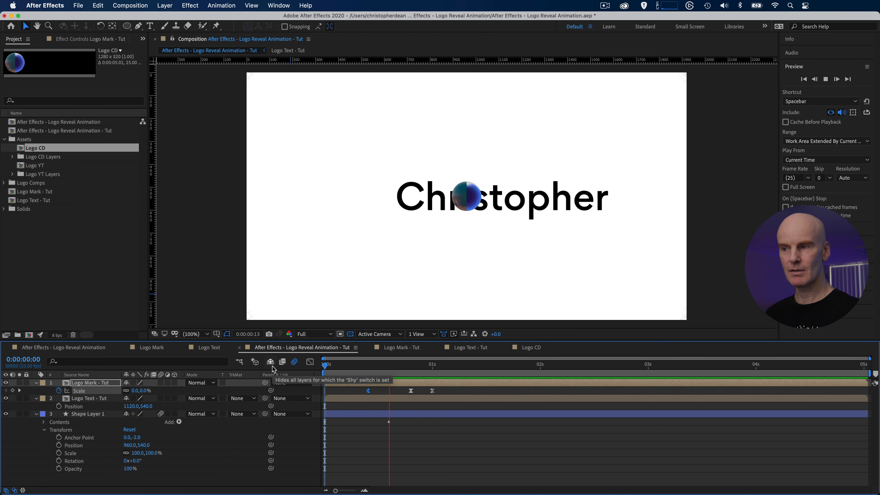
{"action": "key", "text": "space"}
Step: Enable motion blur on the Logo Mark - Tut layer
{"action": "left_click_drag", "start_coordinate": [342, 366], "coordinate": [411, 368]}
{"action": "left_click", "coordinate": [393, 388]}
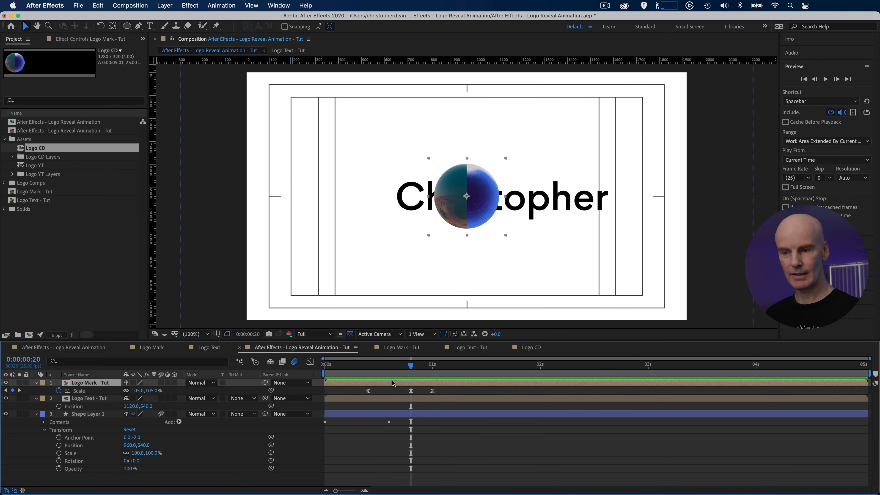
{"action": "left_click", "coordinate": [160, 382]}
Step: Add a Position keyframe of 960, 540 to the Logo Mark - Tut layer at 0:00:02:00
{"action": "left_click_drag", "start_coordinate": [407, 371], "coordinate": [540, 368]}
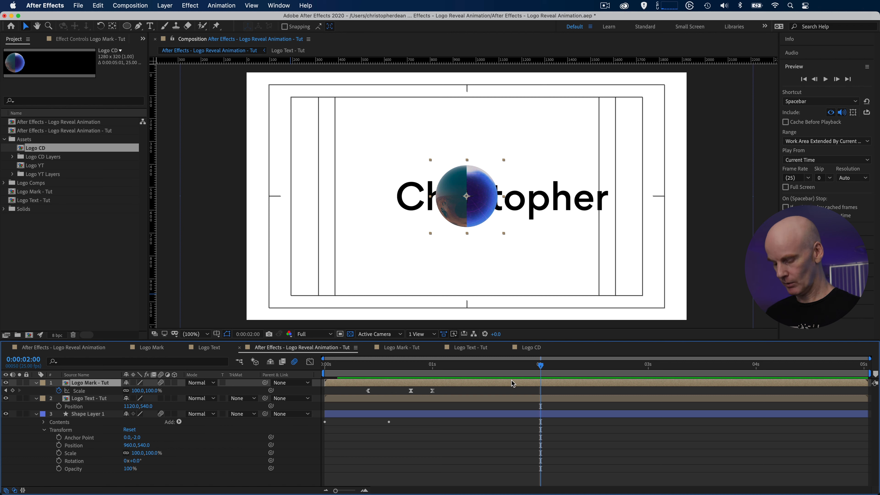
{"action": "key", "text": "p"}
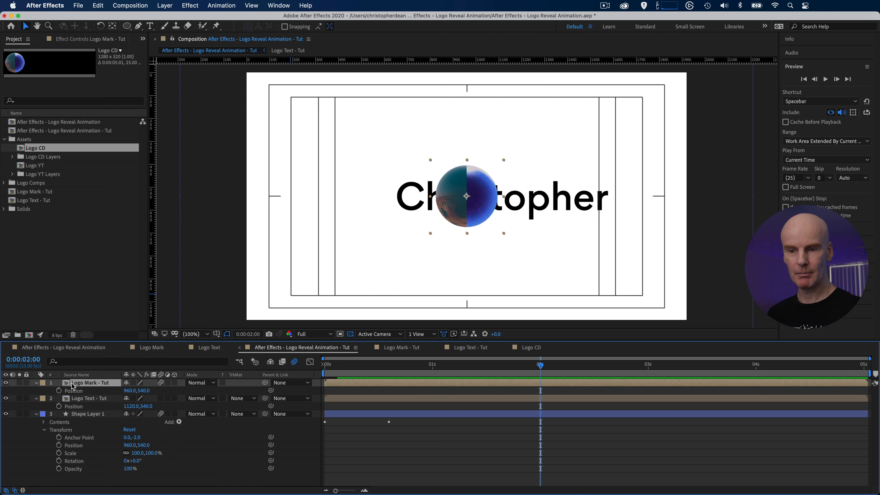
{"action": "left_click", "coordinate": [59, 391]}
{"action": "left_click", "coordinate": [60, 391]}
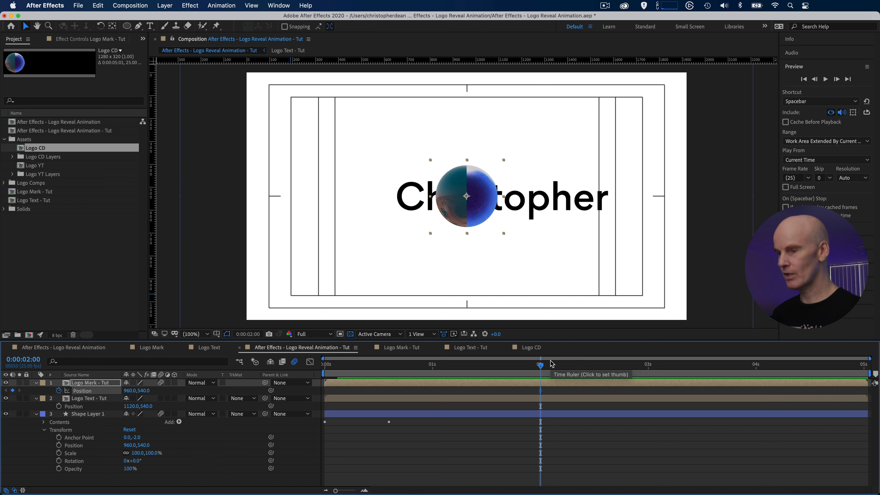
Step: Go to 0:00:02:20 and nudge the logo mark left to an X position of 520, adding a Position keyframe there
{"action": "key", "text": "shift+Page_Down"}
{"action": "key", "text": "shift+Page_Down"}
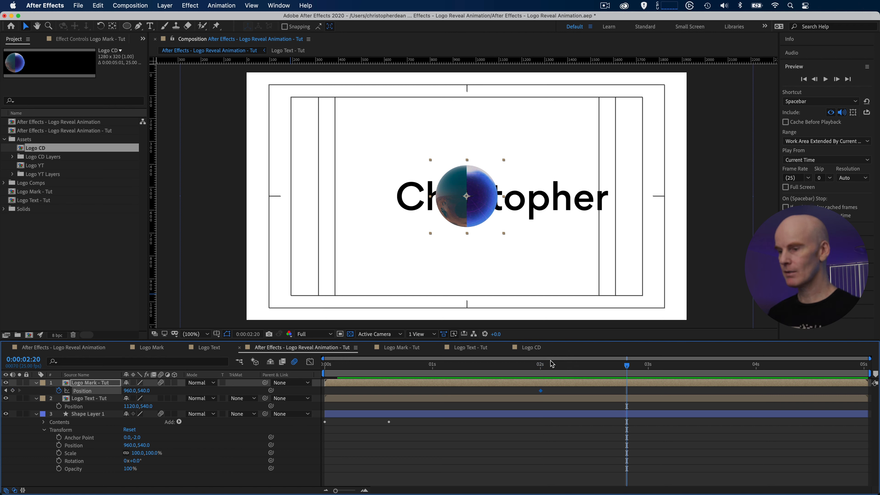
{"action": "key", "text": "shift+Left"}
{"action": "key", "text": "shift+Left"}
{"action": "key", "text": "shift+Left"}
{"action": "key", "text": "shift+Left"}
{"action": "key", "text": "shift+Left"}
{"action": "key", "text": "shift+Left"}
{"action": "key", "text": "shift+Left"}
{"action": "key", "text": "shift+Left"}
{"action": "key", "text": "shift+Left"}
{"action": "key", "text": "shift+Left"}
{"action": "key", "text": "shift+Left"}
{"action": "key", "text": "shift+Left"}
{"action": "key", "text": "shift+Left"}
{"action": "key", "text": "shift+Left"}
{"action": "key", "text": "shift+Left"}
{"action": "key", "text": "shift+Left"}
{"action": "key", "text": "shift+Left"}
{"action": "key", "text": "shift+Left"}
{"action": "key", "text": "shift+Left"}
{"action": "key", "text": "shift+Left"}
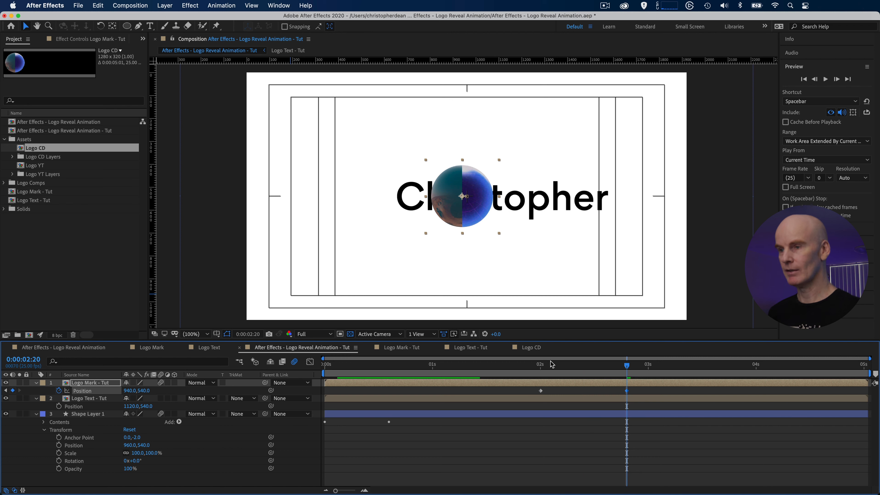
{"action": "key", "text": "shift+Left"}
{"action": "key", "text": "shift+Left"}
{"action": "key", "text": "shift+Left"}
{"action": "key", "text": "shift+Left"}
{"action": "key", "text": "shift+Left"}
{"action": "key", "text": "shift+Left"}
{"action": "key", "text": "shift+Left"}
{"action": "key", "text": "shift+Left"}
{"action": "key", "text": "shift+Left"}
{"action": "key", "text": "shift+Left"}
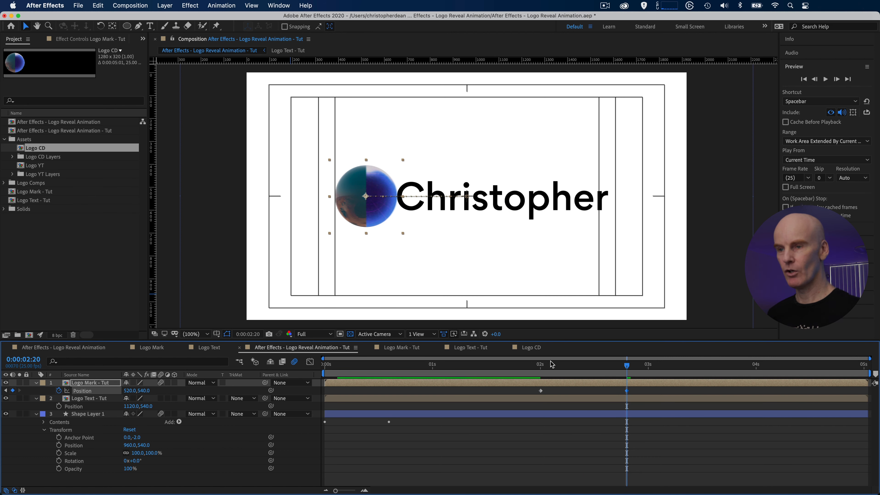
Step: Set the logo mark's X position at 0:00:02:20 to 480
{"action": "left_click", "coordinate": [131, 390]}
{"action": "type", "text": "4"}
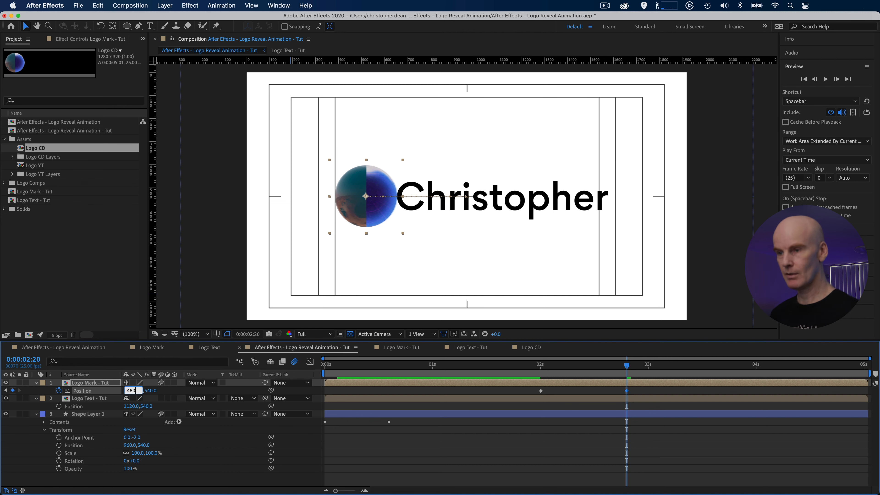
{"action": "type", "text": "80"}
{"action": "key", "text": "Return"}
Step: Apply Easy Ease Out to the logo mark's Position keyframe at 0:00:02:00 and set its outgoing velocity influence to 100%
{"action": "left_click", "coordinate": [540, 366]}
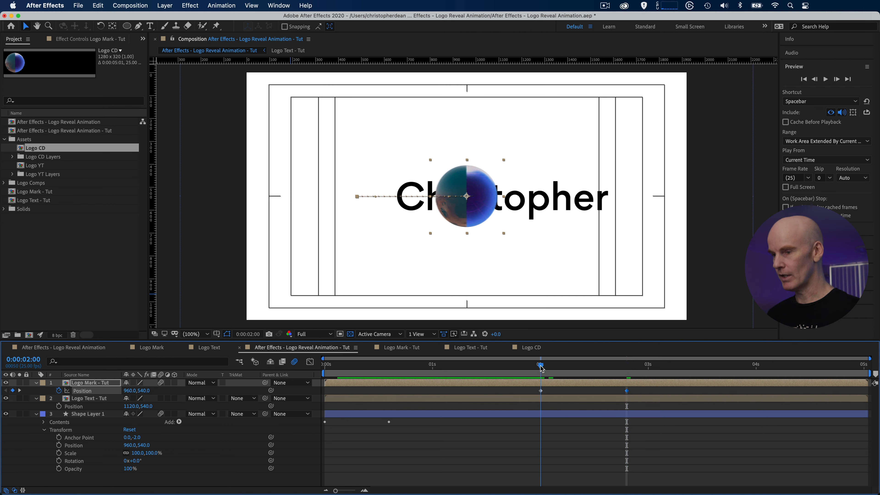
{"action": "right_click", "coordinate": [540, 391]}
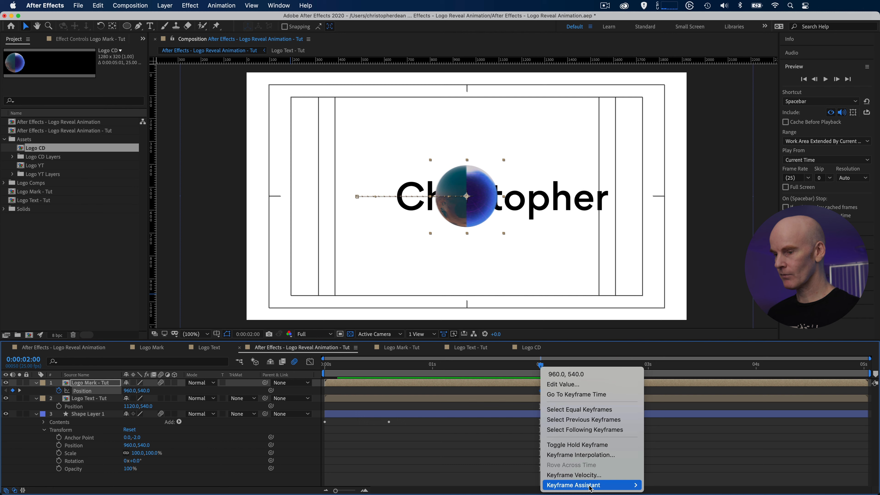
{"action": "mouse_move", "coordinate": [591, 487]}
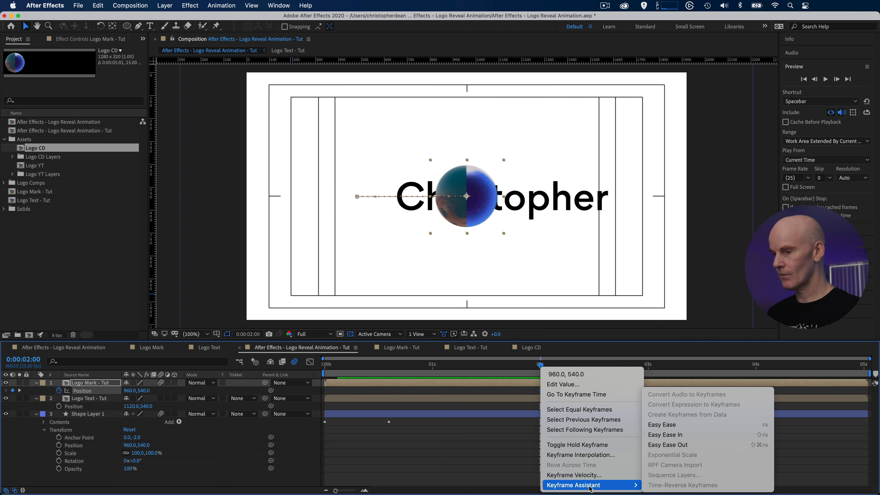
{"action": "left_click", "coordinate": [666, 445]}
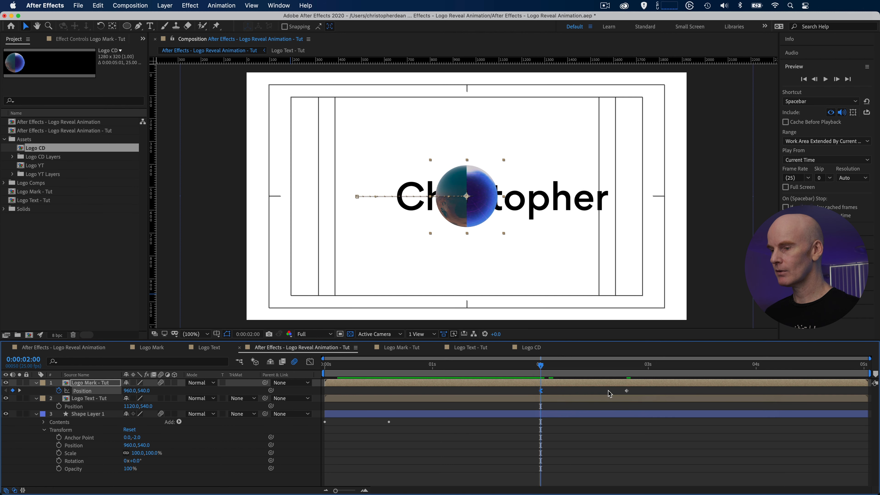
{"action": "right_click", "coordinate": [541, 392]}
{"action": "left_click", "coordinate": [561, 474]}
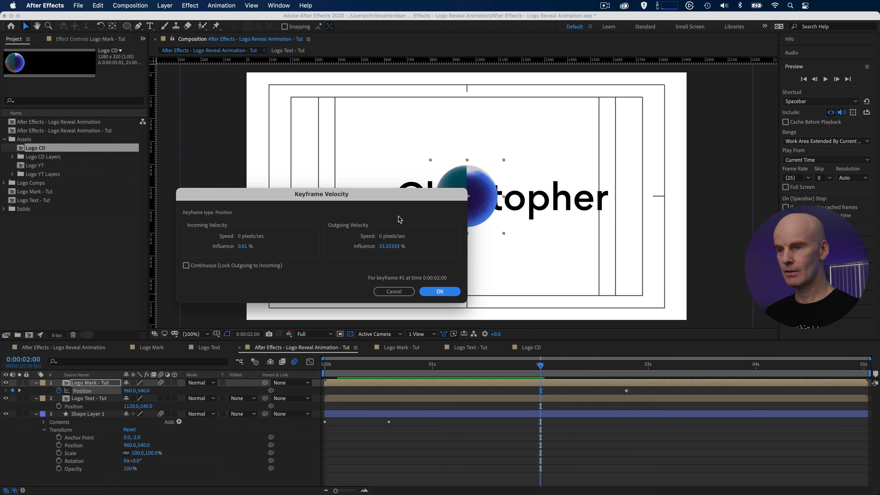
{"action": "left_click", "coordinate": [398, 246]}
{"action": "type", "text": "100"}
{"action": "key", "text": "Return"}
Step: Apply Easy Ease In to the logo mark's Position keyframe at 0:00:02:20 and set its incoming velocity influence to 100%
{"action": "left_click_drag", "start_coordinate": [614, 375], "coordinate": [626, 374]}
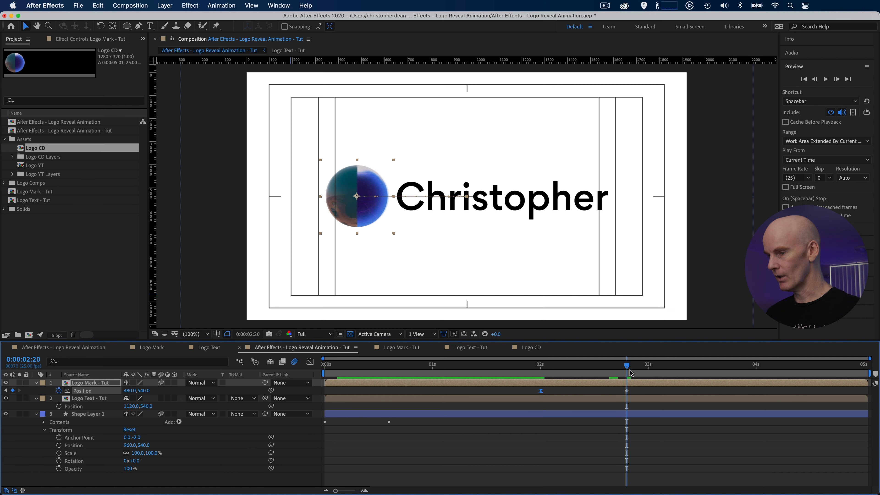
{"action": "right_click", "coordinate": [627, 391]}
{"action": "mouse_move", "coordinate": [663, 485]}
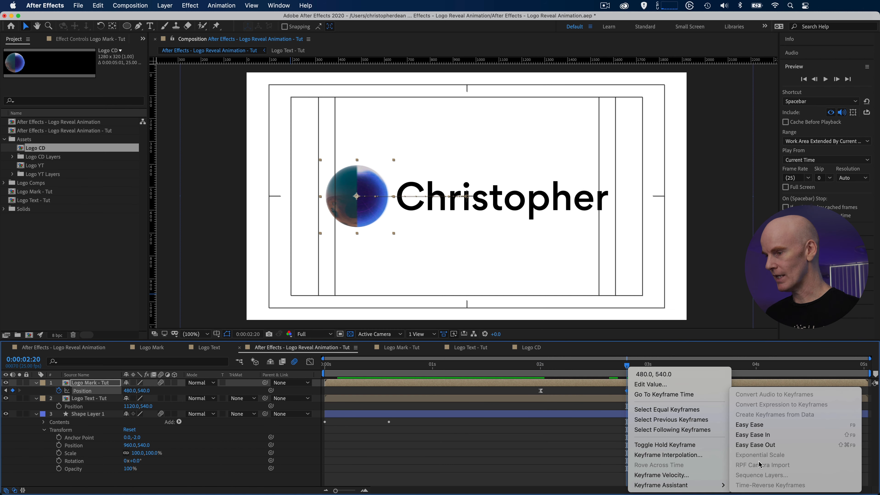
{"action": "left_click", "coordinate": [750, 434]}
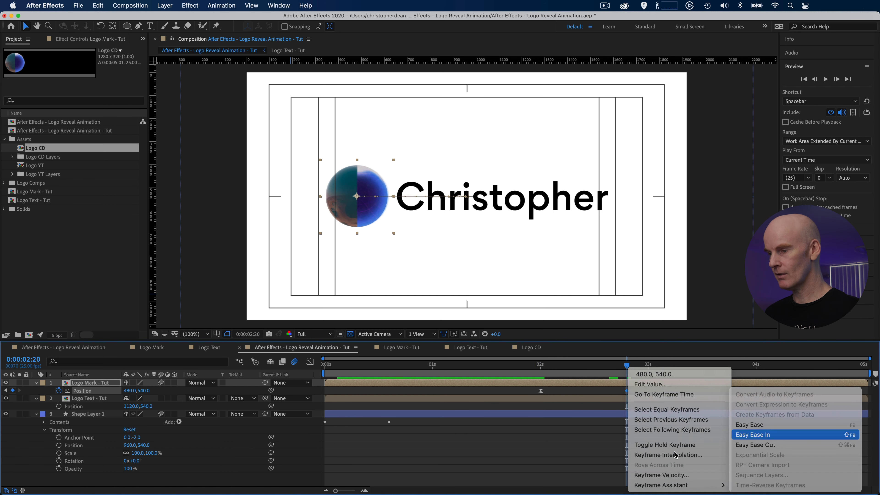
{"action": "right_click", "coordinate": [626, 389]}
{"action": "left_click", "coordinate": [662, 476]}
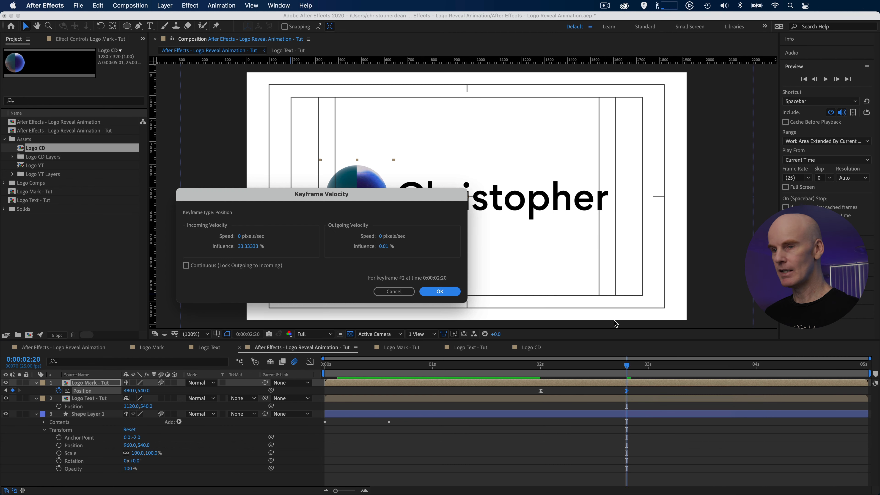
{"action": "left_click", "coordinate": [256, 246]}
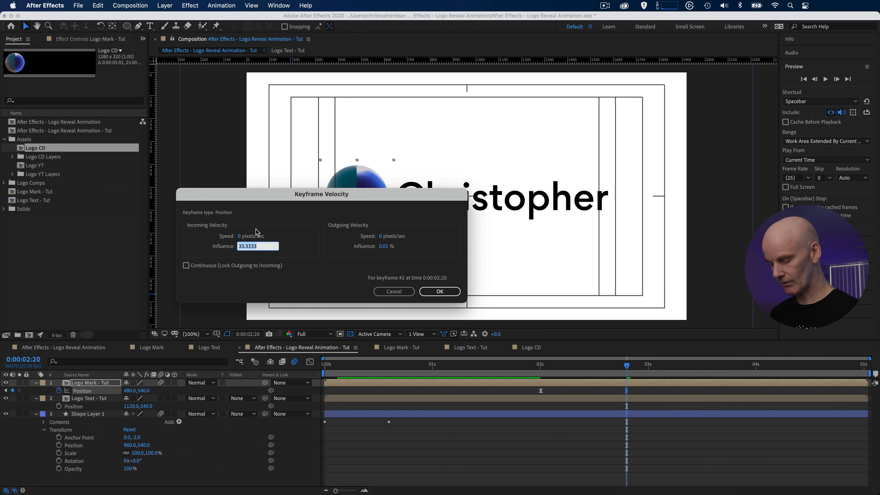
{"action": "type", "text": "100"}
{"action": "key", "text": "Return"}
Step: Preview the logo mark's eased slide to the left from 0:00:02:00
{"action": "left_click", "coordinate": [541, 364]}
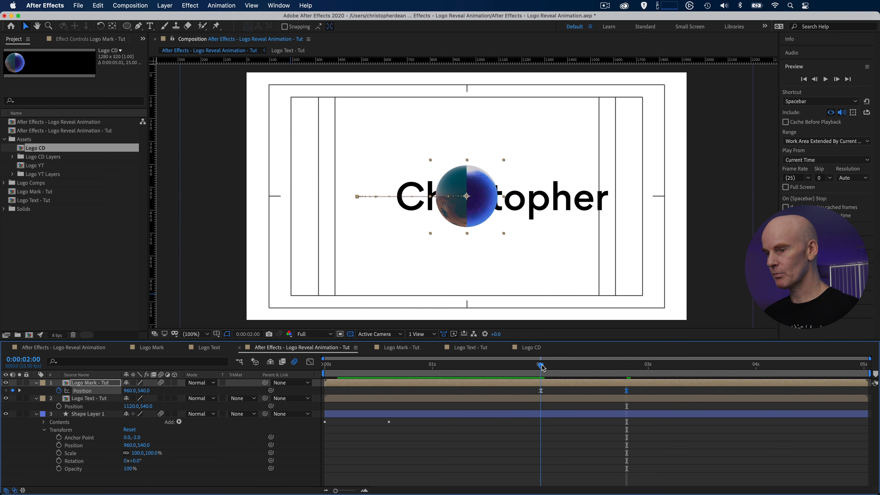
{"action": "key", "text": "space"}
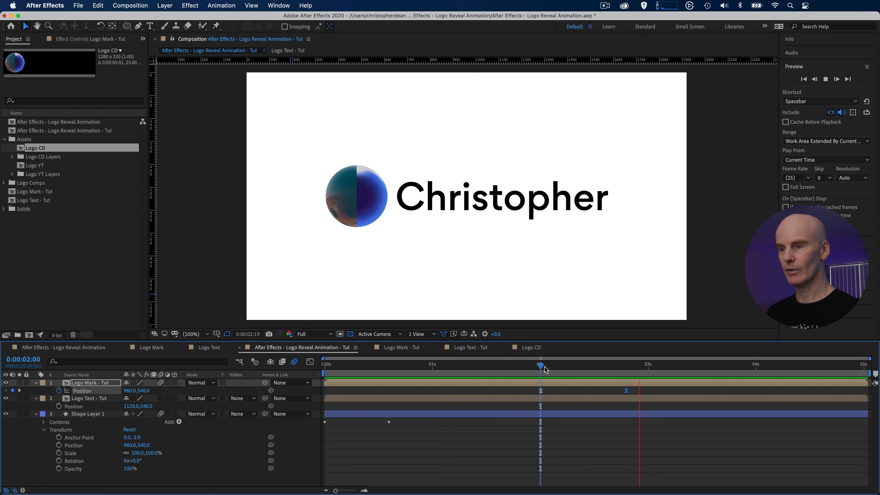
{"action": "key", "text": "space"}
Step: Add Position keyframes of 1120, 540 to the Logo Text - Tut layer at 0:00:02:00 and 0:00:02:20
{"action": "left_click", "coordinate": [519, 398]}
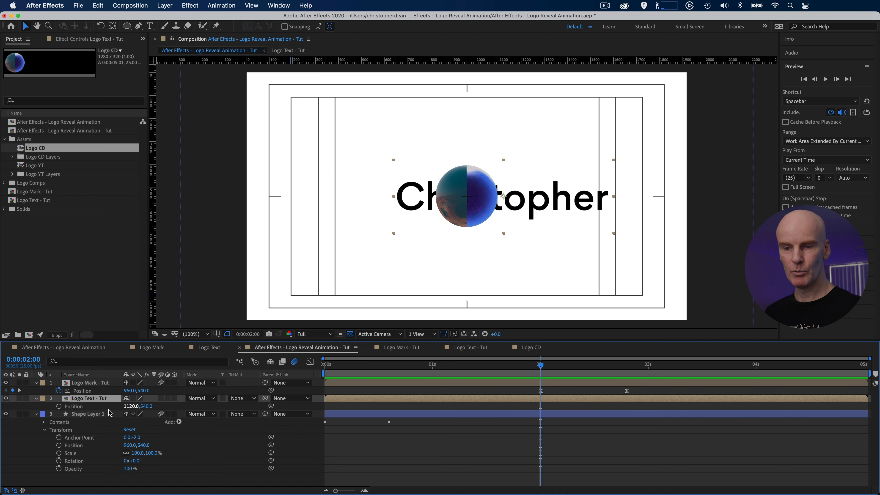
{"action": "left_click", "coordinate": [59, 406]}
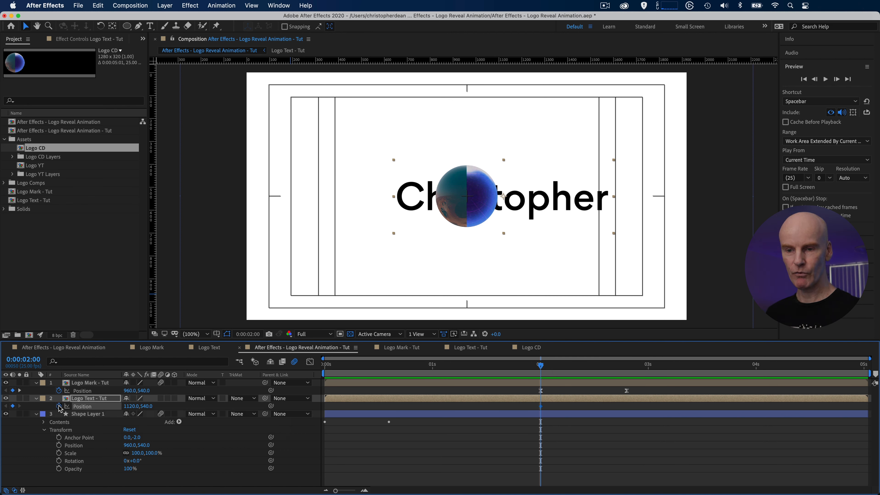
{"action": "left_click_drag", "start_coordinate": [555, 368], "coordinate": [626, 367]}
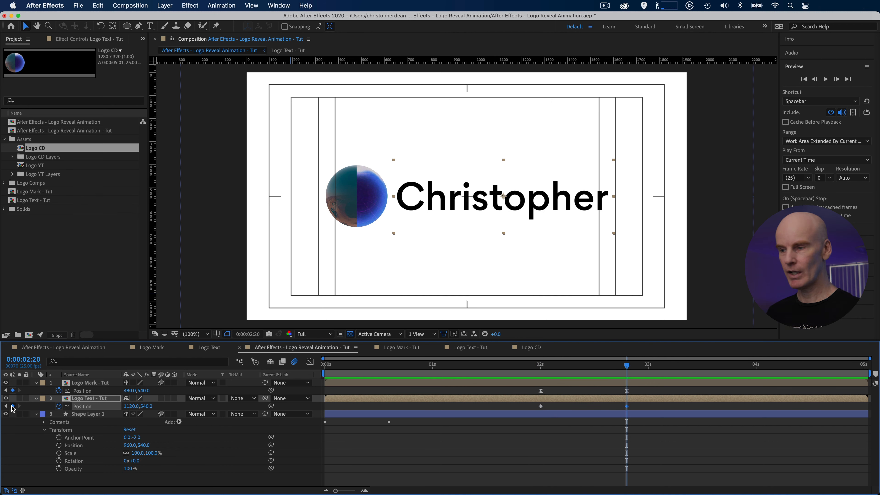
Step: At 0:00:02:00, nudge the logo text left to an X position of 960
{"action": "left_click", "coordinate": [541, 368]}
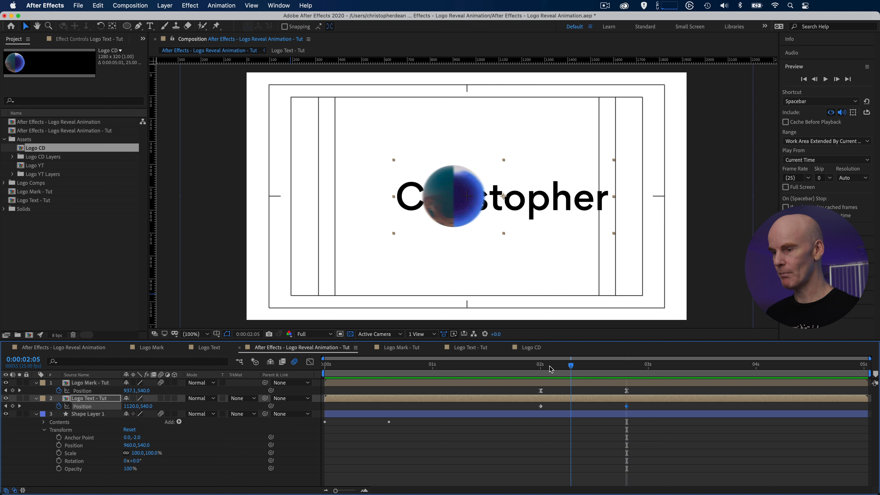
{"action": "left_click", "coordinate": [551, 399]}
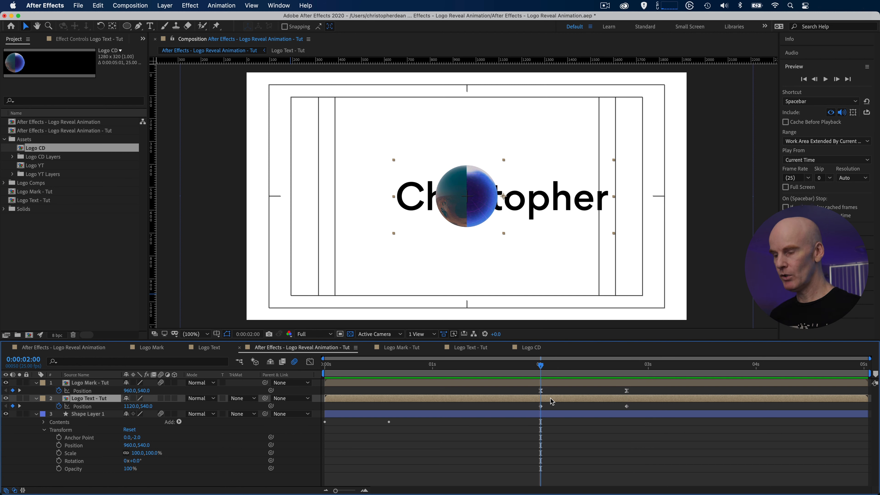
{"action": "key", "text": "shift+Left"}
{"action": "key", "text": "shift+Left"}
{"action": "key", "text": "shift+Left"}
{"action": "key", "text": "shift+Left"}
{"action": "key", "text": "shift+Left"}
{"action": "key", "text": "shift+Left"}
{"action": "key", "text": "shift+Left"}
{"action": "key", "text": "shift+Left"}
{"action": "key", "text": "shift+Left"}
{"action": "key", "text": "shift+Left"}
{"action": "key", "text": "shift+Left"}
{"action": "key", "text": "shift+Left"}
{"action": "key", "text": "shift+Left"}
{"action": "key", "text": "shift+Left"}
{"action": "key", "text": "shift+Left"}
{"action": "key", "text": "shift+Left"}
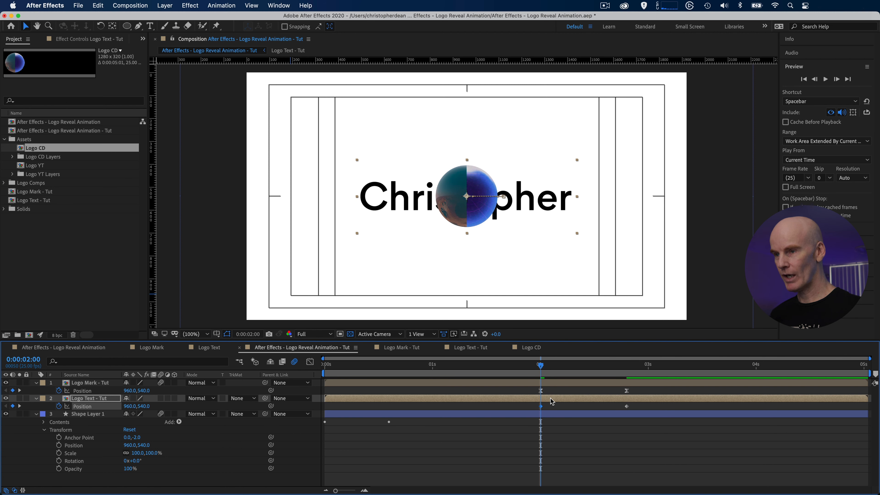
Step: Save the project and apply Easy Ease Out with 80% outgoing influence to the logo text's Position keyframe at 0:00:02:00
{"action": "key", "text": "super+s"}
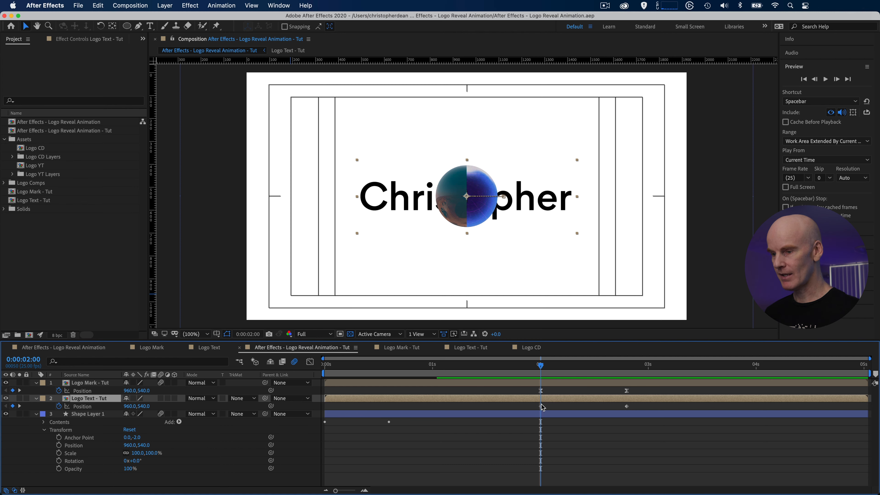
{"action": "right_click", "coordinate": [542, 409]}
{"action": "mouse_move", "coordinate": [573, 486]}
{"action": "left_click", "coordinate": [674, 445]}
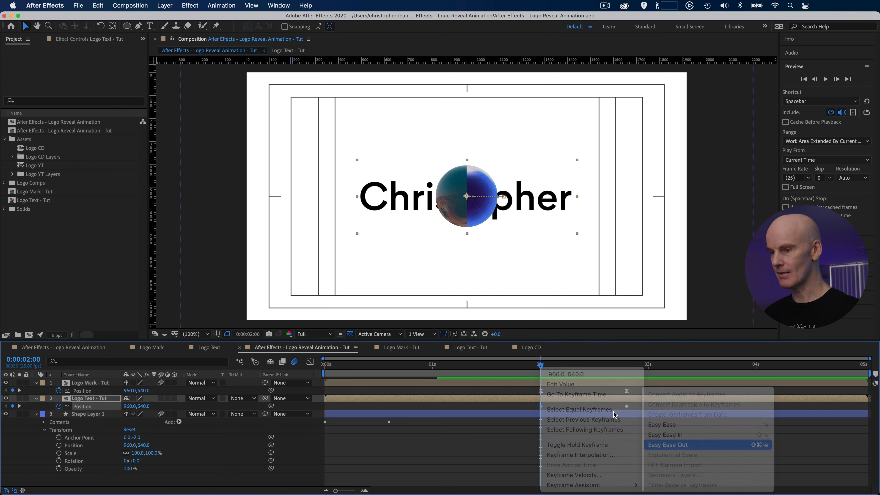
{"action": "right_click", "coordinate": [541, 407]}
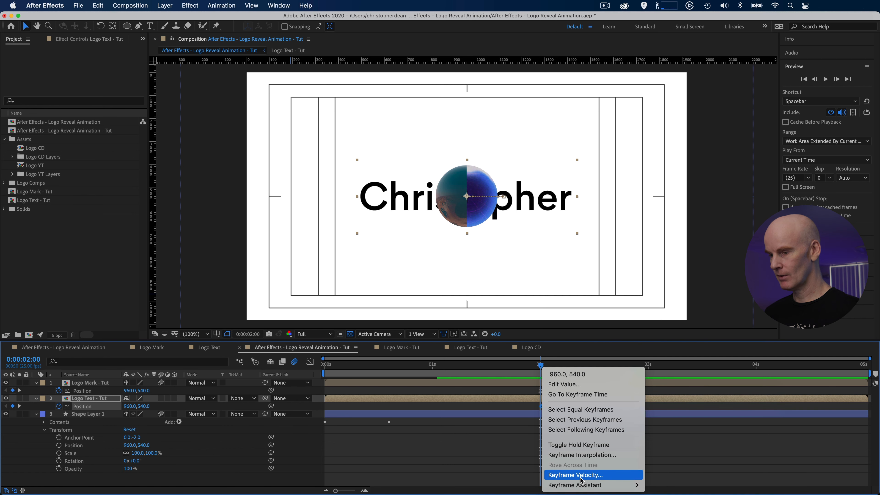
{"action": "left_click", "coordinate": [565, 474]}
{"action": "left_click", "coordinate": [388, 247]}
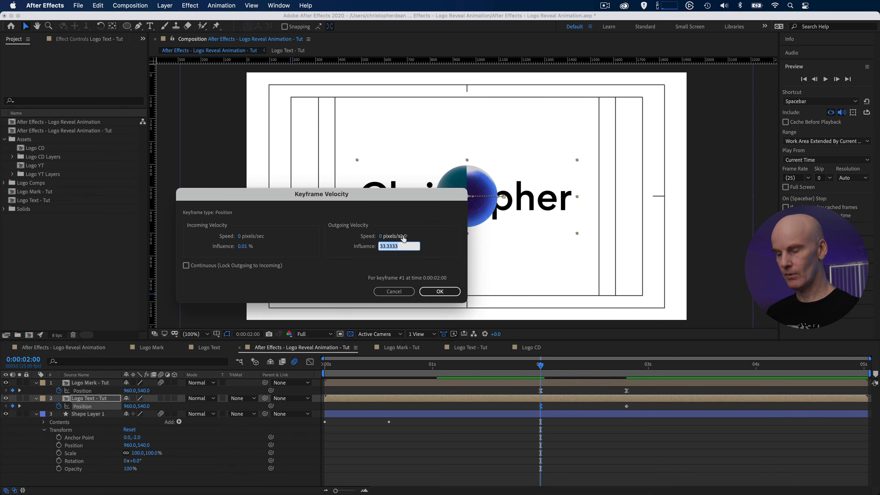
{"action": "type", "text": "80"}
{"action": "key", "text": "Return"}
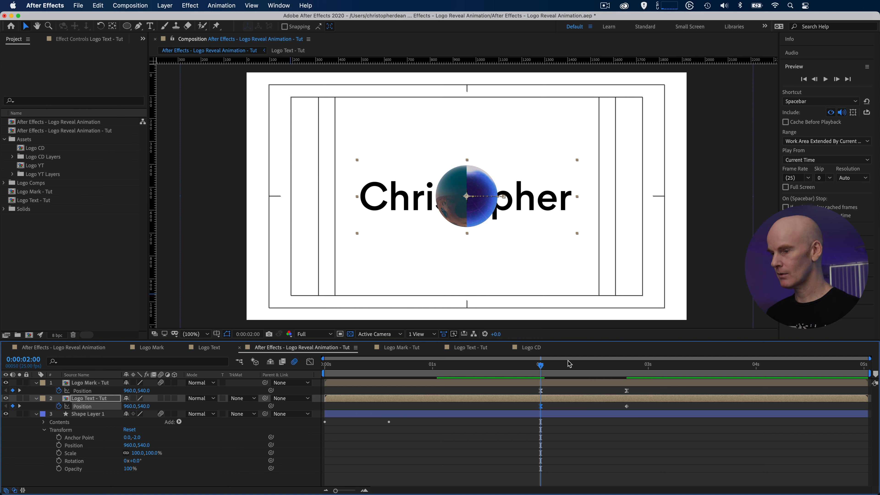
Step: Apply Easy Ease In to the logo text's Position keyframe at 0:00:02:20 and set its incoming velocity influence to 80%
{"action": "right_click", "coordinate": [626, 407]}
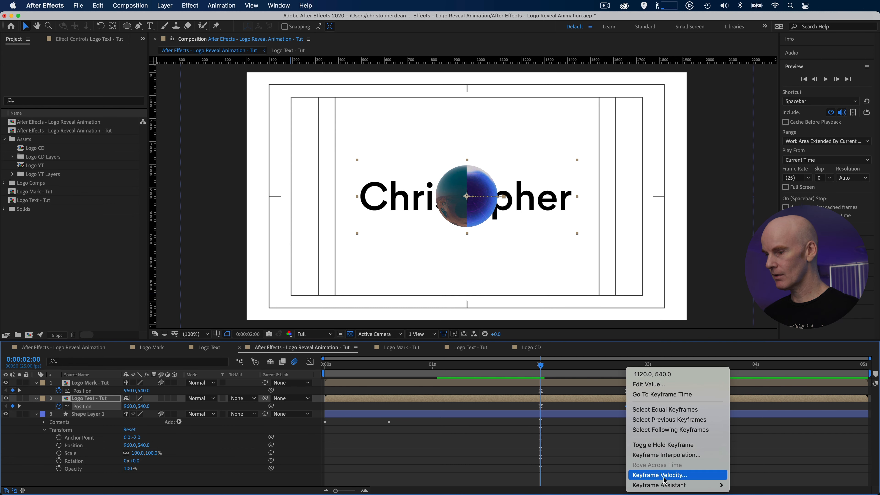
{"action": "mouse_move", "coordinate": [676, 485]}
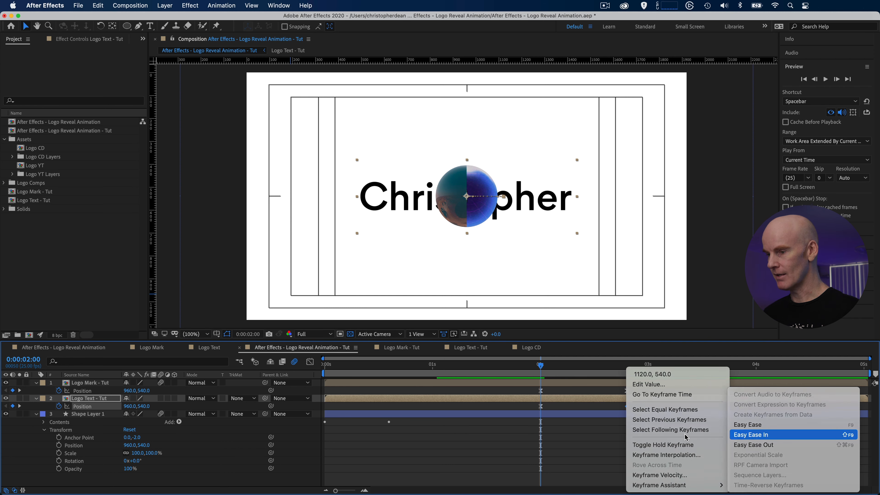
{"action": "left_click", "coordinate": [751, 435]}
{"action": "right_click", "coordinate": [628, 407]}
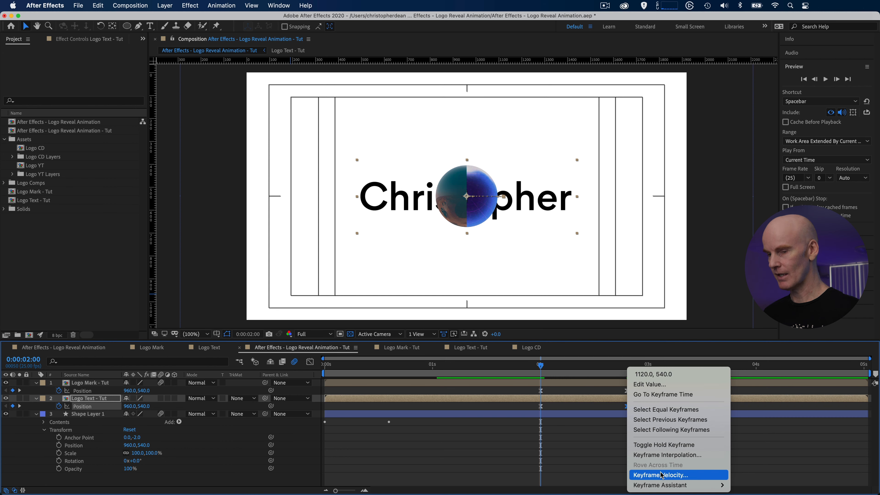
{"action": "left_click", "coordinate": [662, 473]}
{"action": "left_click", "coordinate": [245, 247]}
{"action": "type", "text": "80"}
{"action": "key", "text": "Return"}
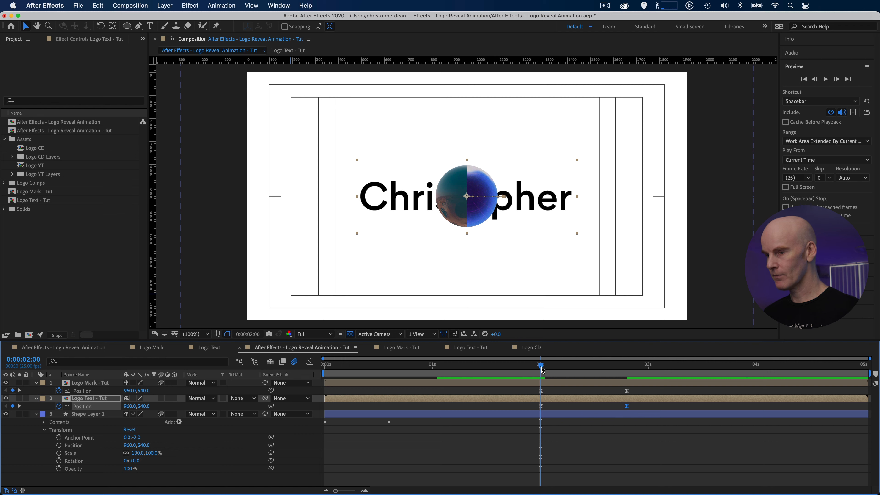
{"action": "left_click_drag", "start_coordinate": [544, 369], "coordinate": [617, 375]}
{"action": "left_click_drag", "start_coordinate": [623, 375], "coordinate": [545, 377]}
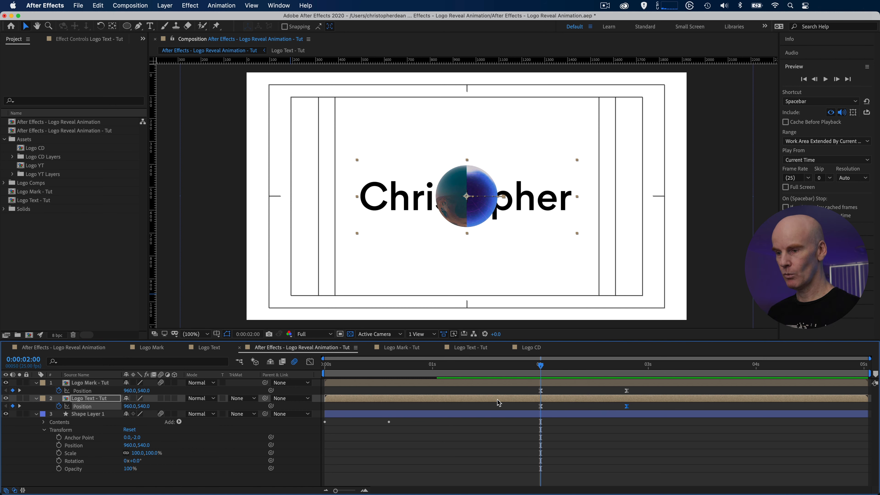
Step: Add a rectangular mask covering the whole Logo Text - Tut layer
{"action": "left_click", "coordinate": [500, 405]}
{"action": "left_click", "coordinate": [126, 26]}
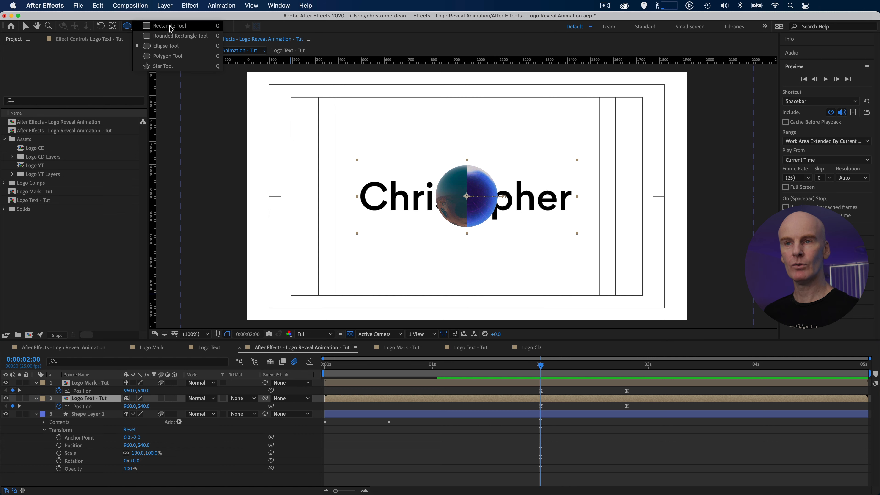
{"action": "left_click", "coordinate": [170, 26]}
{"action": "double_click", "coordinate": [127, 25]}
{"action": "key", "text": "v"}
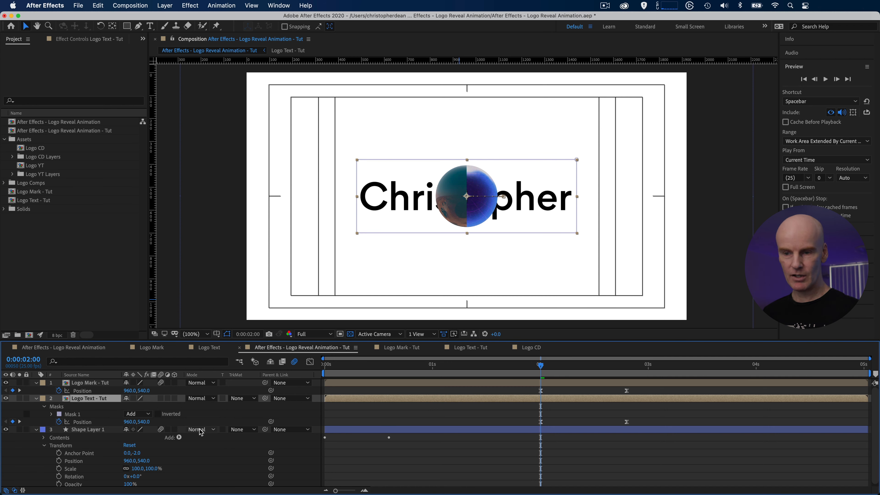
Step: Add Mask Path keyframes to the logo text's mask at 0:00:02:00 and 0:00:02:20
{"action": "left_click", "coordinate": [52, 414]}
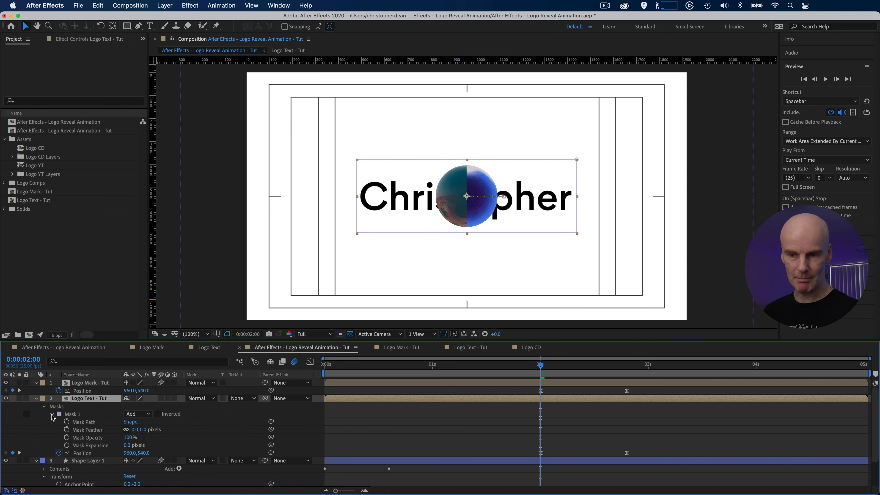
{"action": "left_click", "coordinate": [67, 422]}
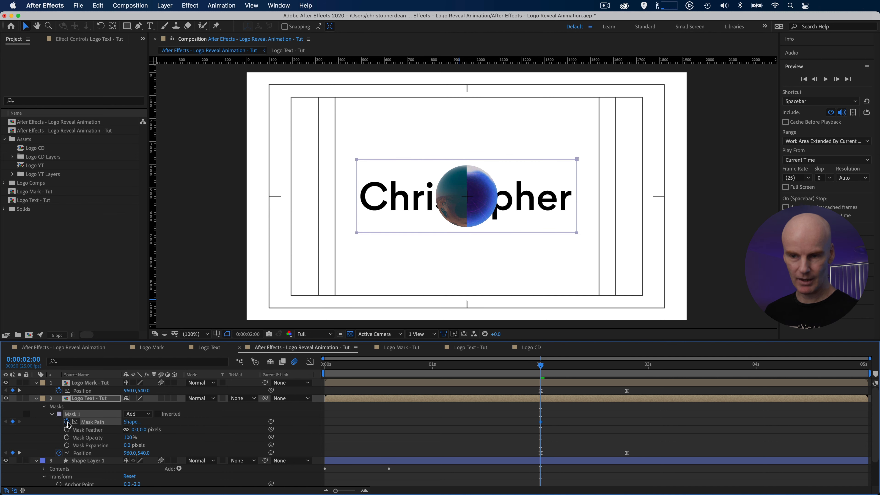
{"action": "key", "text": "space"}
{"action": "left_click_drag", "start_coordinate": [604, 368], "coordinate": [627, 368]}
{"action": "left_click", "coordinate": [13, 422]}
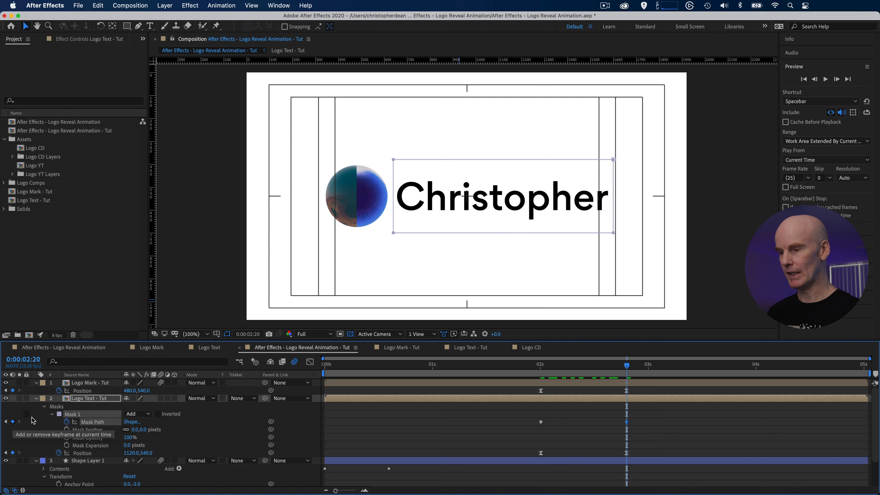
Step: At 0:00:02:00, collapse both sides of the logo text's mask into a vertical line at the centre of the logo mark
{"action": "left_click", "coordinate": [541, 367]}
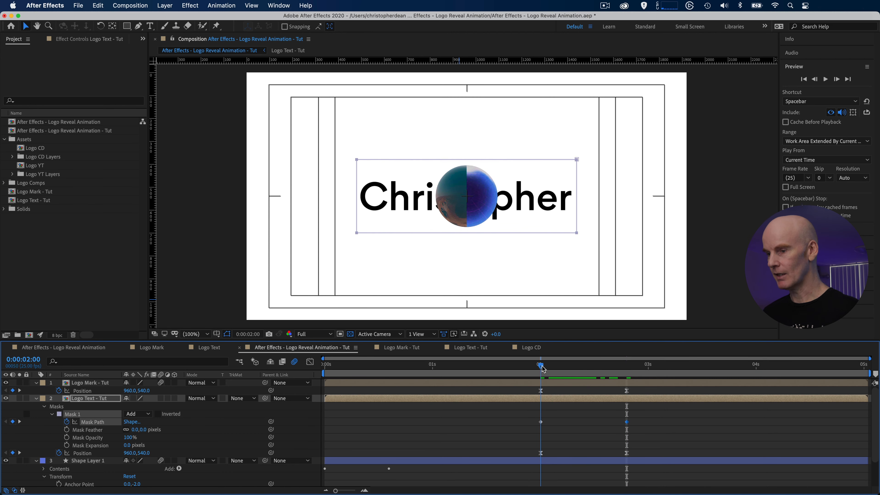
{"action": "left_click", "coordinate": [356, 172]}
{"action": "left_click_drag", "start_coordinate": [358, 203], "coordinate": [467, 202]}
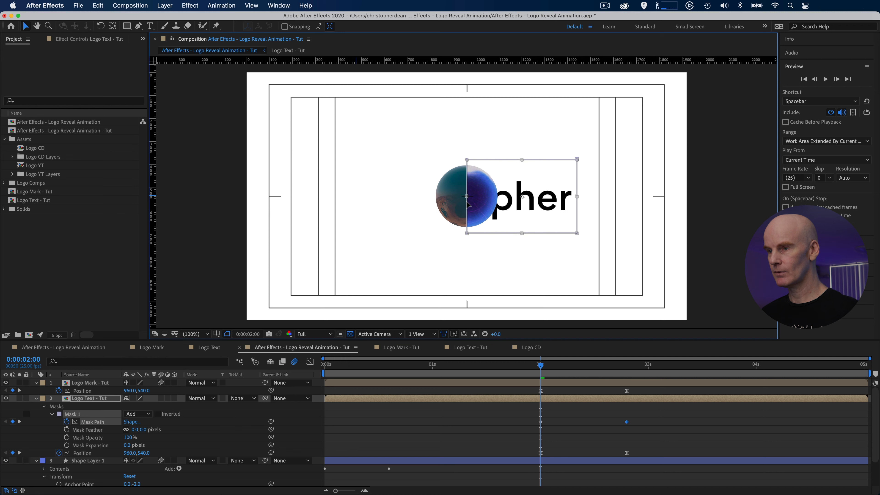
{"action": "left_click_drag", "start_coordinate": [577, 197], "coordinate": [467, 201]}
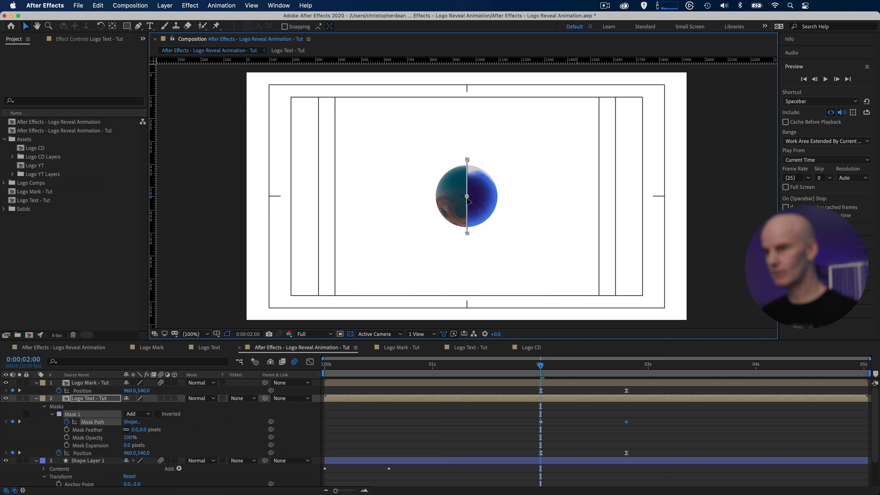
Step: Apply Easy Ease Out to the Mask Path keyframe at 0:00:02:00 and set its outgoing velocity influence to 100%
{"action": "left_click", "coordinate": [541, 421]}
{"action": "right_click", "coordinate": [540, 422]}
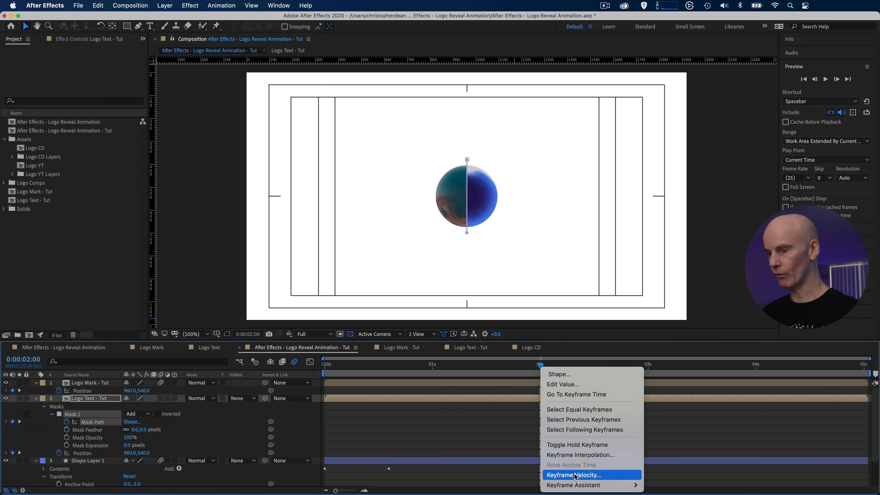
{"action": "mouse_move", "coordinate": [575, 484]}
{"action": "left_click", "coordinate": [669, 445]}
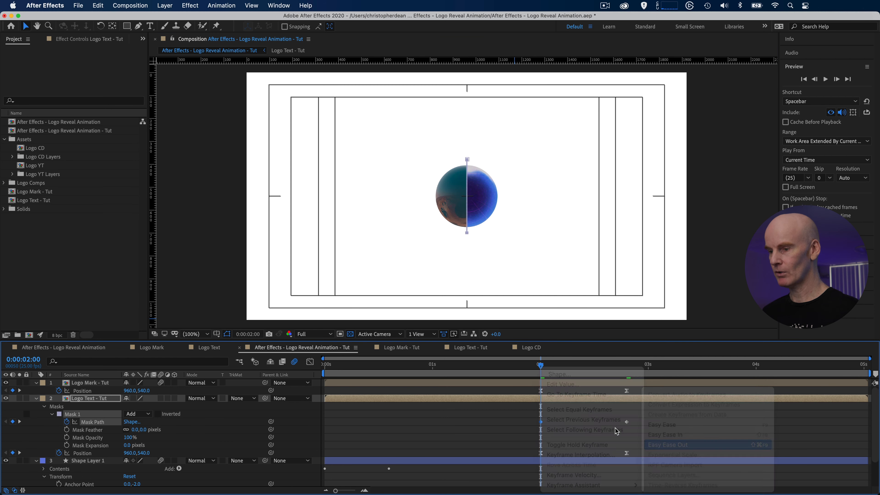
{"action": "right_click", "coordinate": [541, 422]}
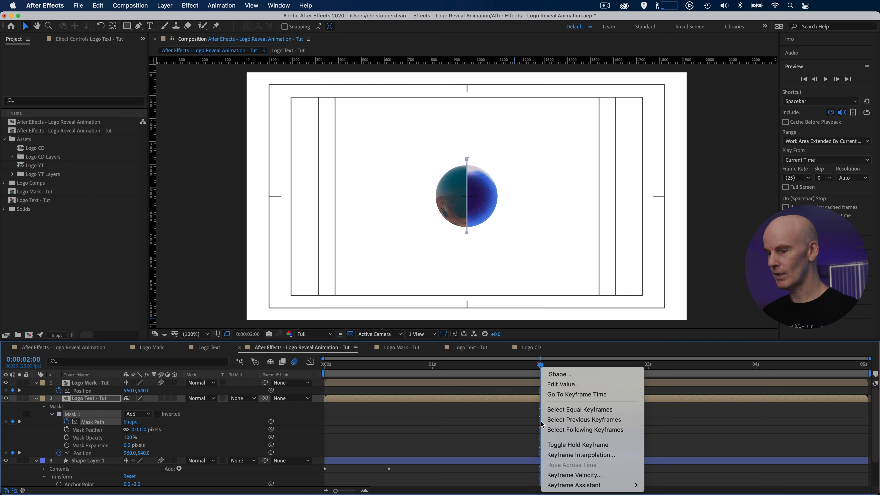
{"action": "left_click", "coordinate": [575, 475]}
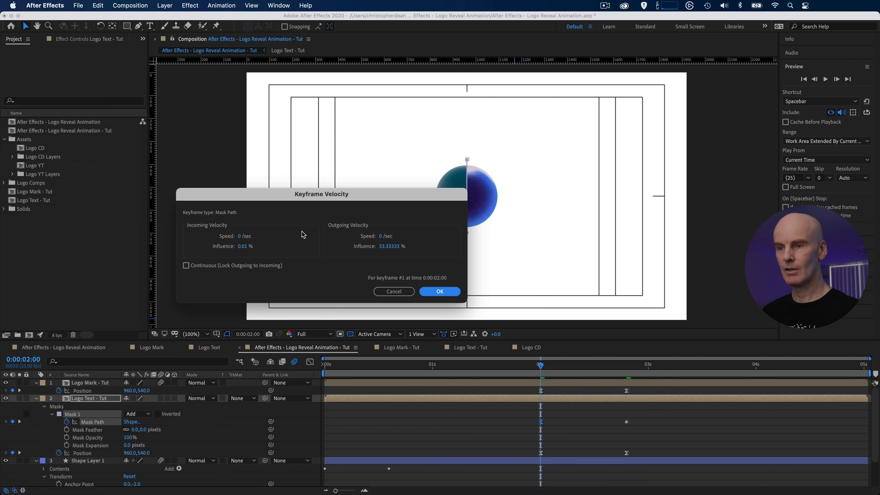
{"action": "left_click", "coordinate": [392, 247]}
{"action": "type", "text": "100"}
{"action": "key", "text": "Return"}
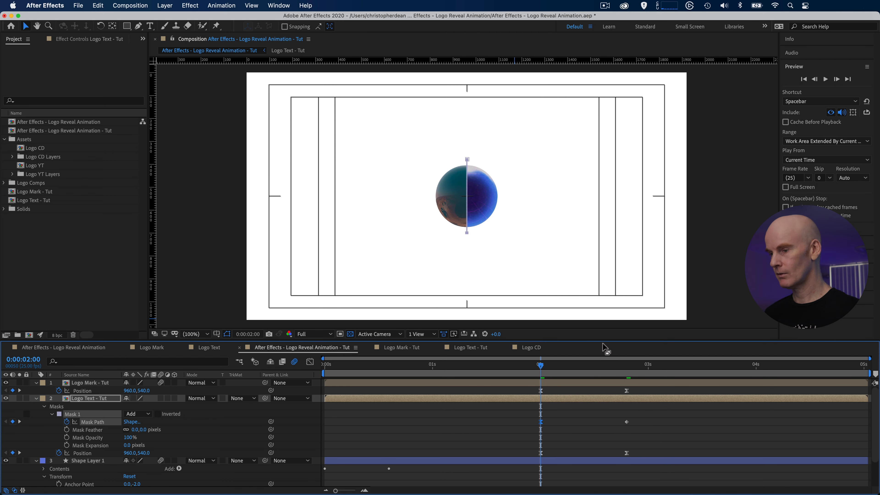
Step: Apply Easy Ease In to the Mask Path keyframe at 0:00:02:20 and set its incoming velocity influence to 80%
{"action": "right_click", "coordinate": [628, 422]}
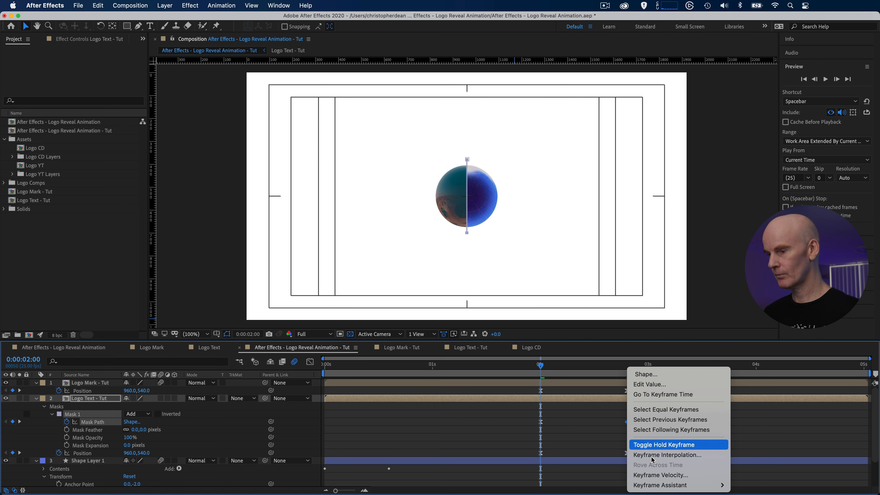
{"action": "mouse_move", "coordinate": [655, 485]}
{"action": "left_click", "coordinate": [744, 436]}
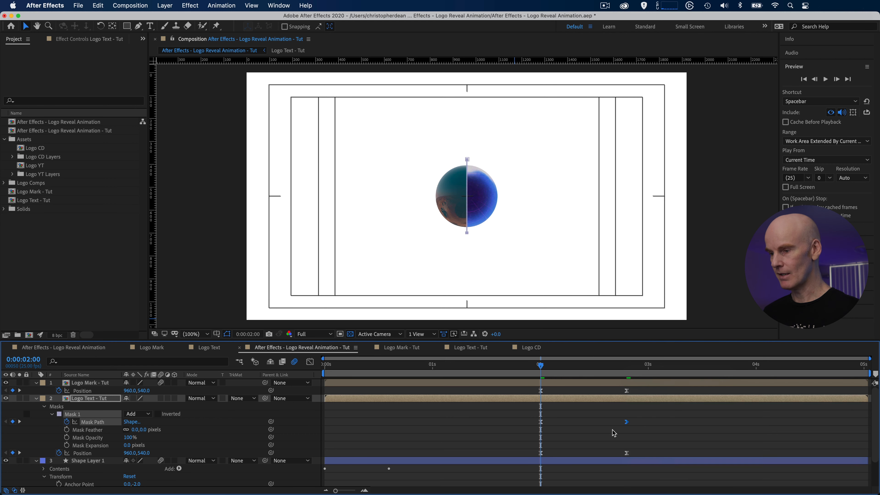
{"action": "right_click", "coordinate": [627, 423]}
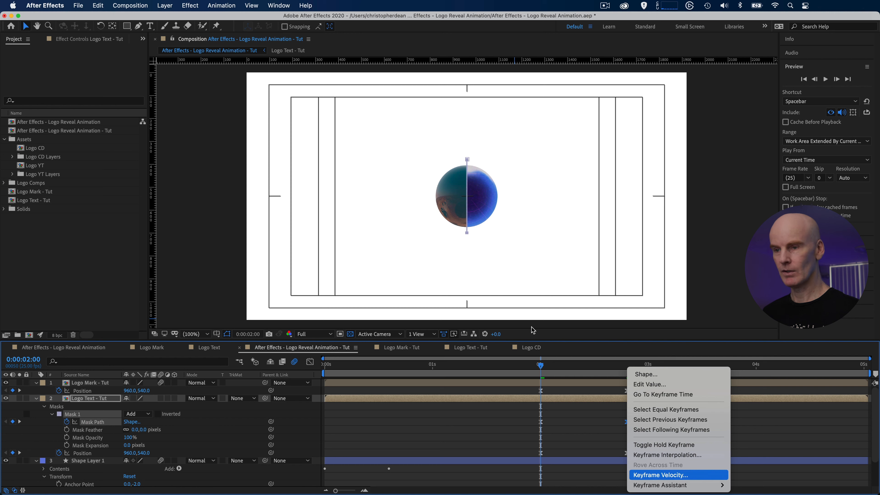
{"action": "left_click", "coordinate": [661, 475]}
{"action": "left_click", "coordinate": [253, 246]}
{"action": "type", "text": "80"}
{"action": "key", "text": "Return"}
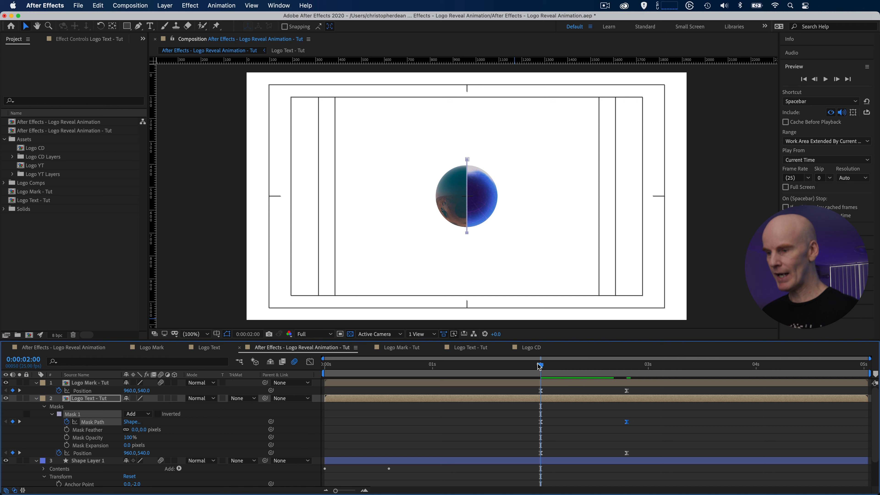
Step: Enable motion blur on the Logo Text - Tut layer and preview the animation from the start
{"action": "mouse_move", "coordinate": [545, 367]}
{"action": "left_mouse_down"}
{"action": "mouse_move", "coordinate": [622, 369]}
{"action": "mouse_move", "coordinate": [542, 372]}
{"action": "left_mouse_up"}
{"action": "left_click", "coordinate": [170, 399]}
{"action": "left_click", "coordinate": [161, 399]}
{"action": "left_click_drag", "start_coordinate": [551, 369], "coordinate": [325, 369]}
{"action": "key", "text": "space"}
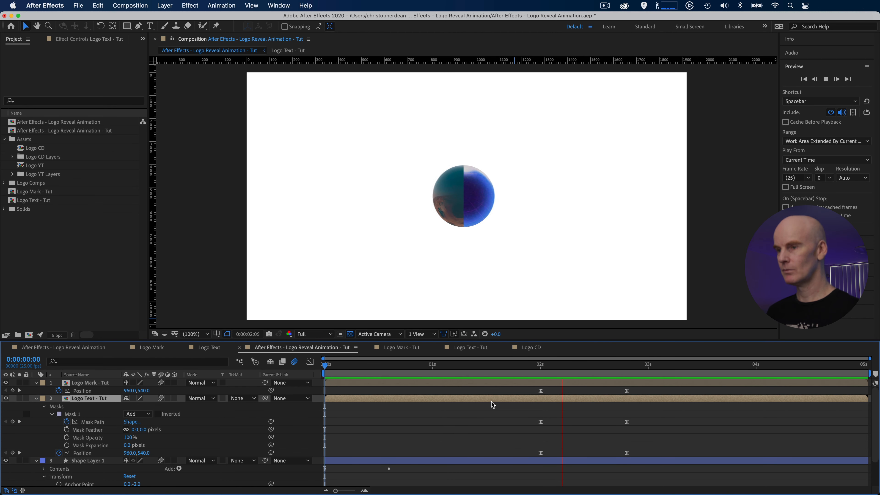
{"action": "key", "text": "space"}
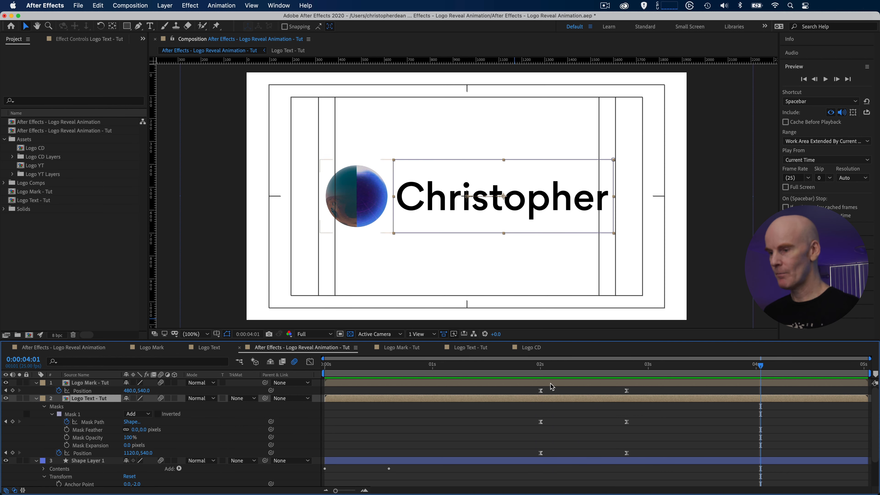
Step: Return to 0:00:02:00 and collapse the properties of all three layers in the timeline
{"action": "left_click", "coordinate": [551, 383]}
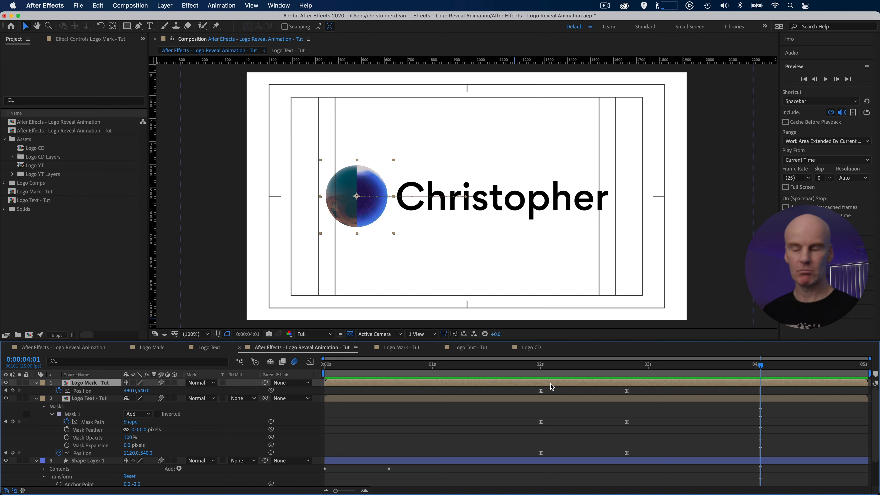
{"action": "left_click_drag", "start_coordinate": [552, 369], "coordinate": [540, 370]}
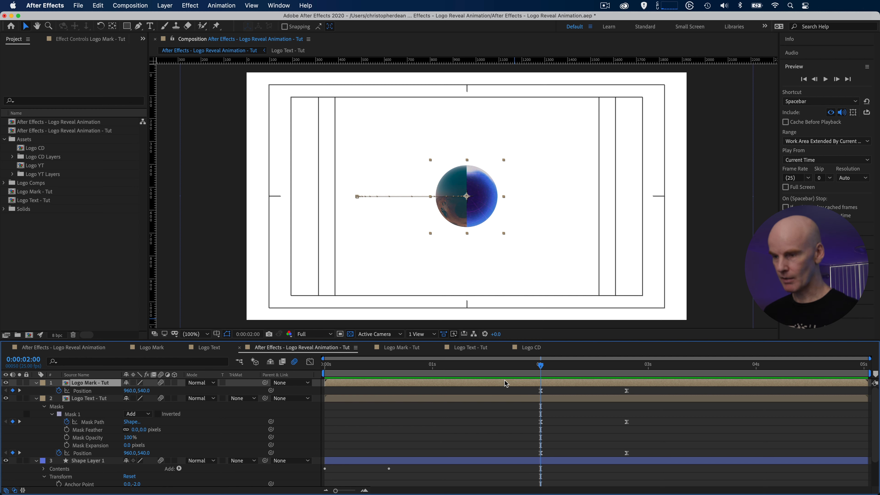
{"action": "key", "text": "super+a"}
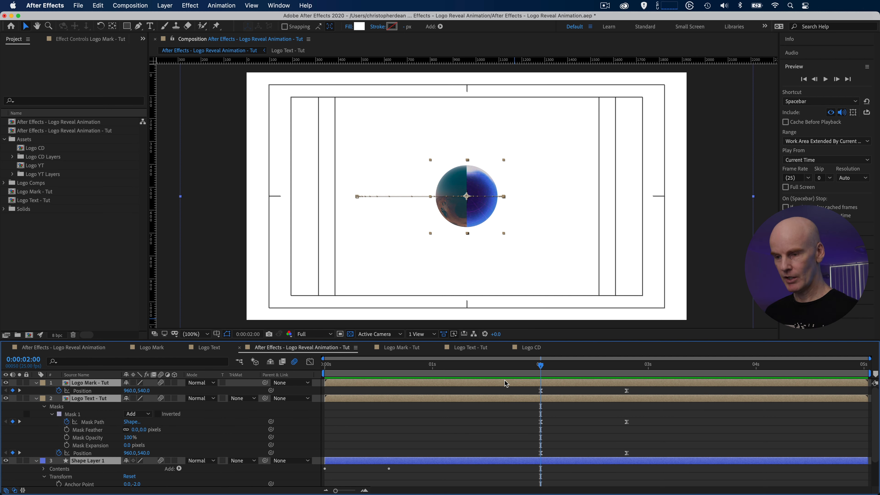
{"action": "key", "text": "u"}
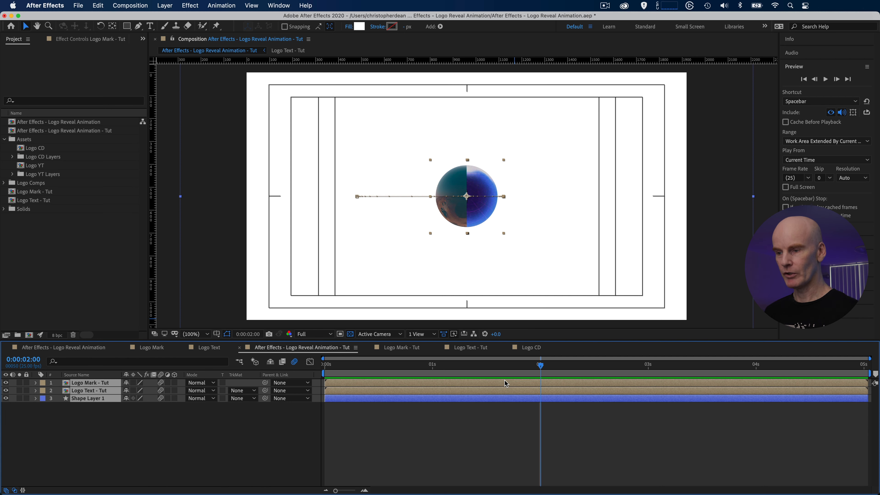
{"action": "left_click", "coordinate": [474, 411]}
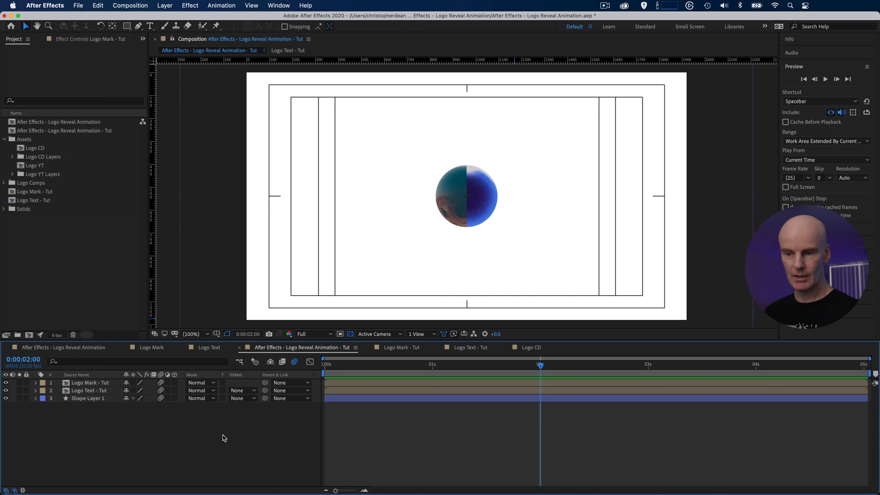
Step: Add a null object to the composition, rename it "Null - Logo" and give it a yellow label color
{"action": "right_click", "coordinate": [190, 432]}
{"action": "mouse_move", "coordinate": [240, 385]}
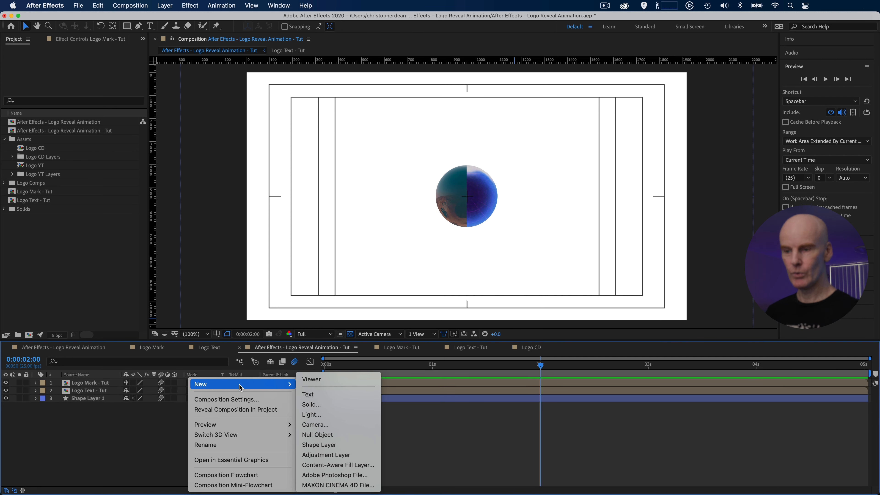
{"action": "left_click", "coordinate": [358, 437]}
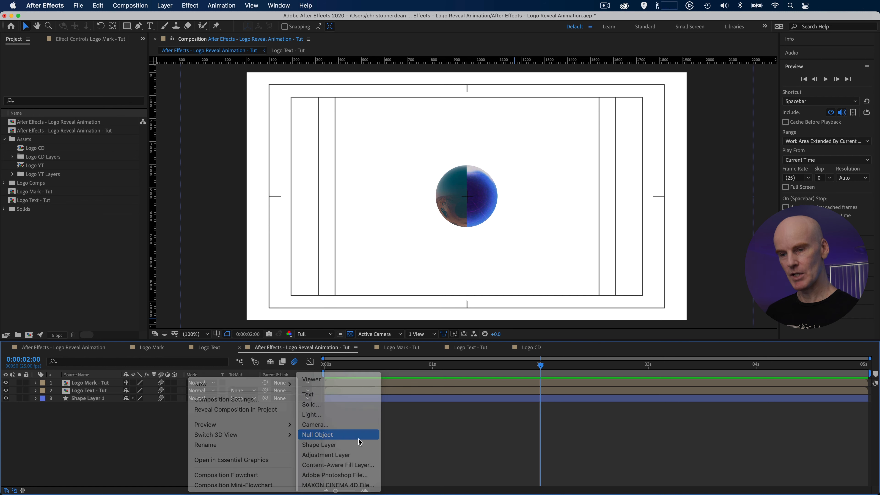
{"action": "left_click", "coordinate": [77, 375]}
{"action": "left_click", "coordinate": [85, 383]}
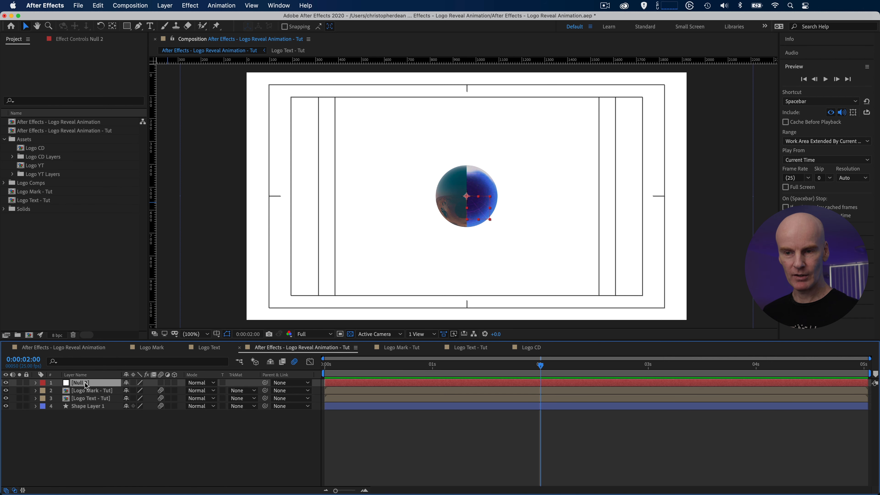
{"action": "key", "text": "Return"}
{"action": "key", "text": "Right"}
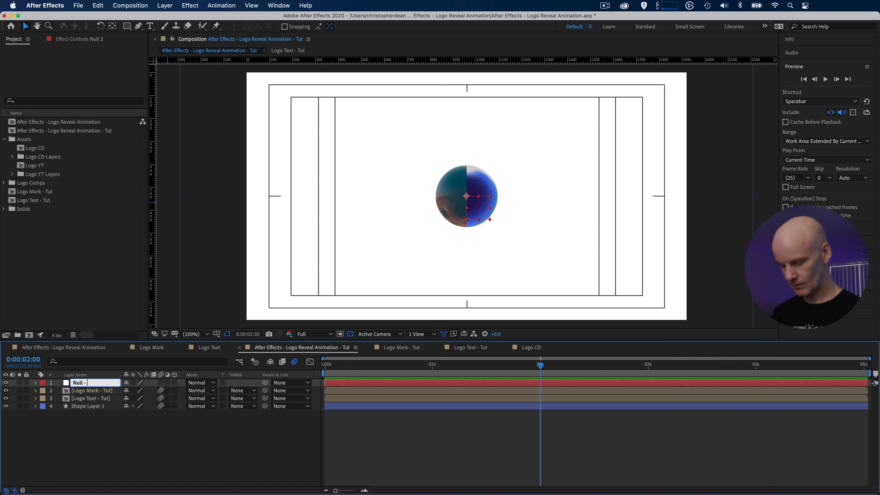
{"action": "key", "text": "Return"}
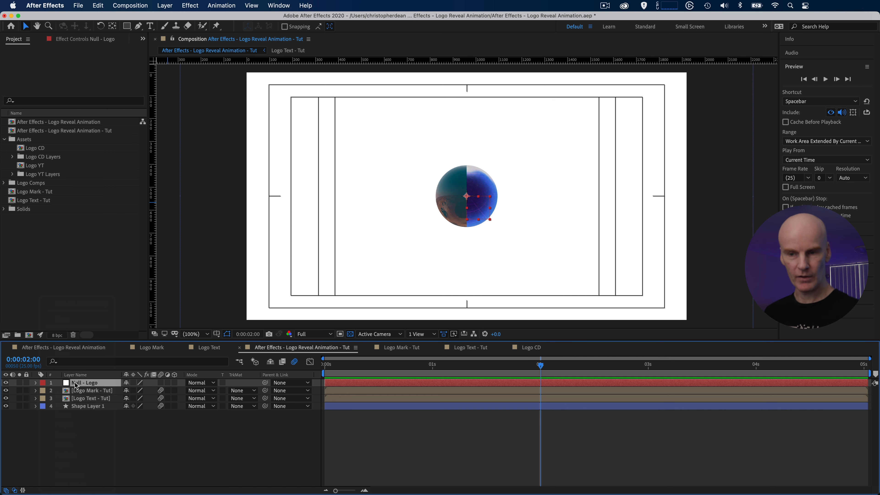
{"action": "left_click", "coordinate": [43, 384]}
{"action": "left_click", "coordinate": [64, 344]}
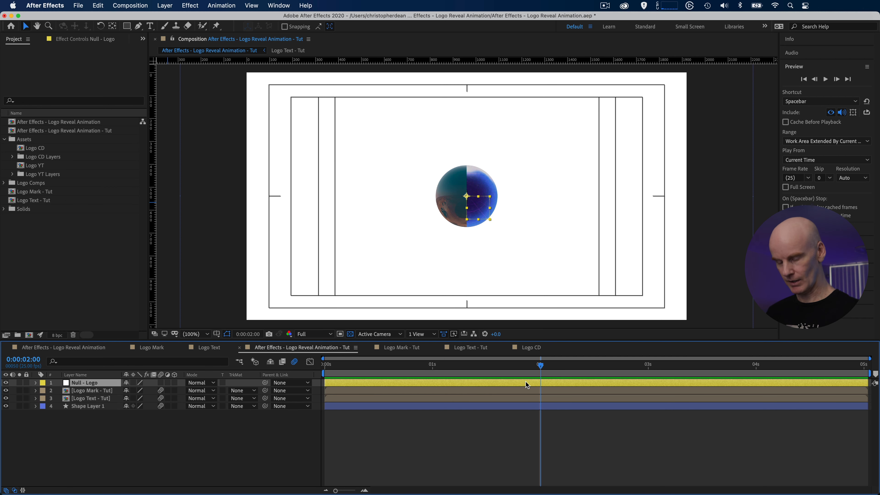
Step: Reveal the keyframes of all layers and add Position keyframes to the Null - Logo layer at 0:00:02:00 and 0:00:02:20
{"action": "key", "text": "super+a"}
{"action": "key", "text": "u"}
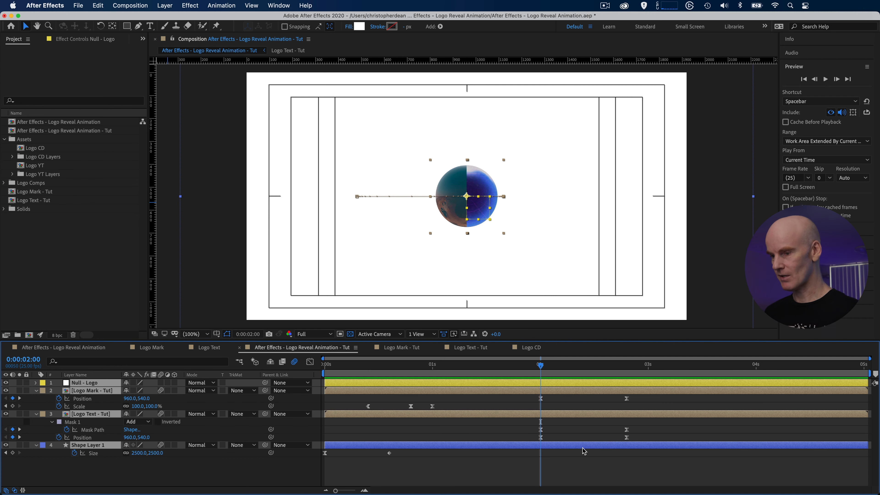
{"action": "key", "text": "super+shift+a"}
{"action": "left_click", "coordinate": [550, 382]}
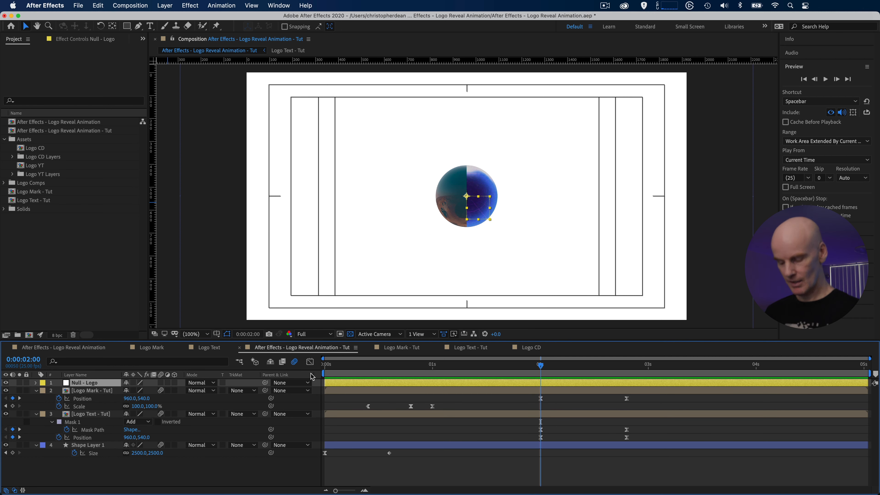
{"action": "key", "text": "p"}
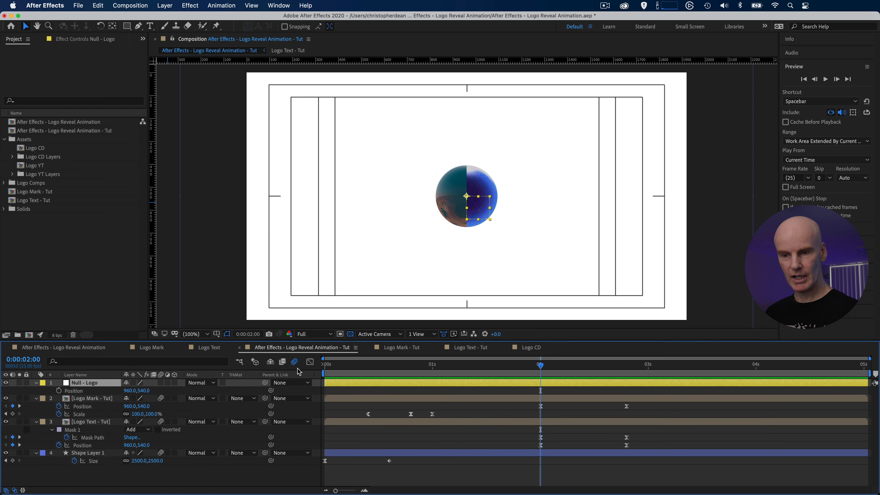
{"action": "left_click", "coordinate": [59, 390]}
{"action": "left_click_drag", "start_coordinate": [553, 363], "coordinate": [627, 364]}
{"action": "left_click", "coordinate": [12, 390]}
Step: Apply Easy Ease Out to the null's Position keyframe at 0:00:02:00 and set its outgoing velocity influence to 80%
{"action": "left_click", "coordinate": [544, 367]}
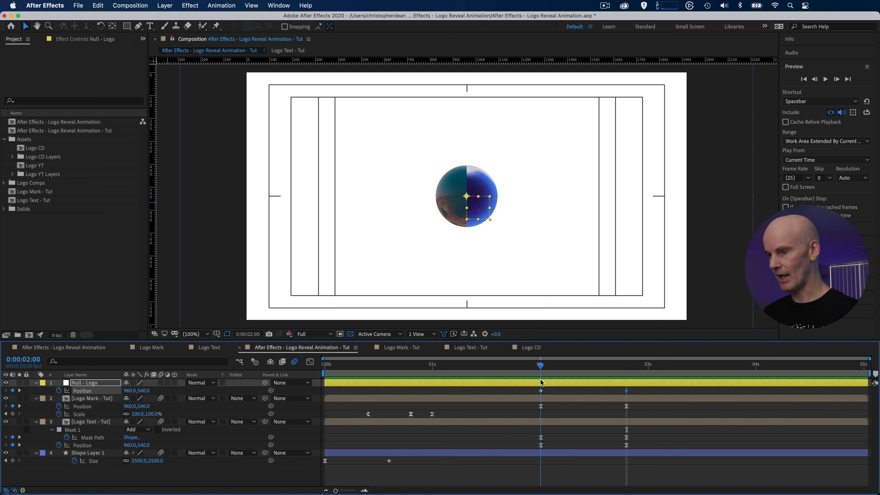
{"action": "right_click", "coordinate": [540, 391]}
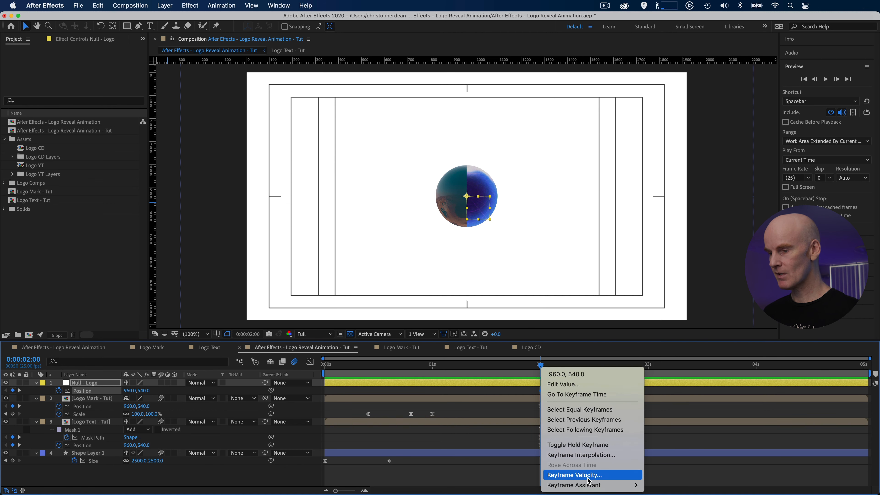
{"action": "mouse_move", "coordinate": [589, 485]}
{"action": "left_click", "coordinate": [676, 445]}
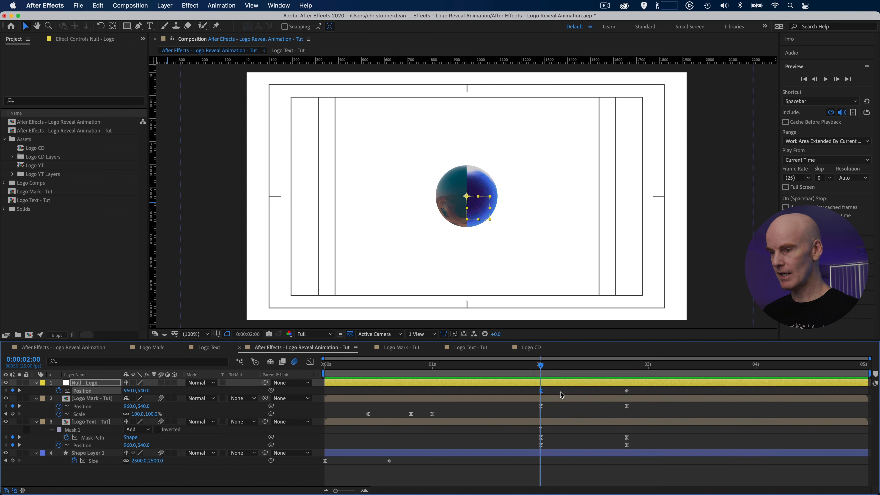
{"action": "right_click", "coordinate": [541, 391]}
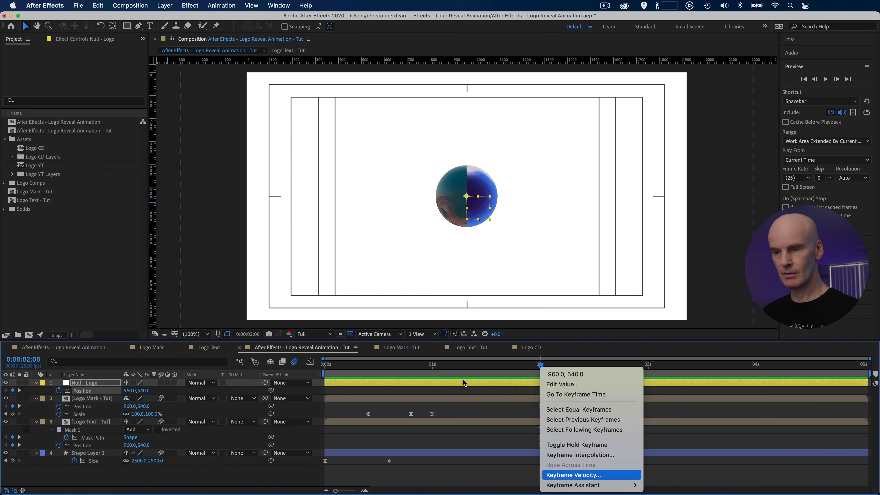
{"action": "left_click", "coordinate": [561, 474]}
{"action": "left_click", "coordinate": [390, 246]}
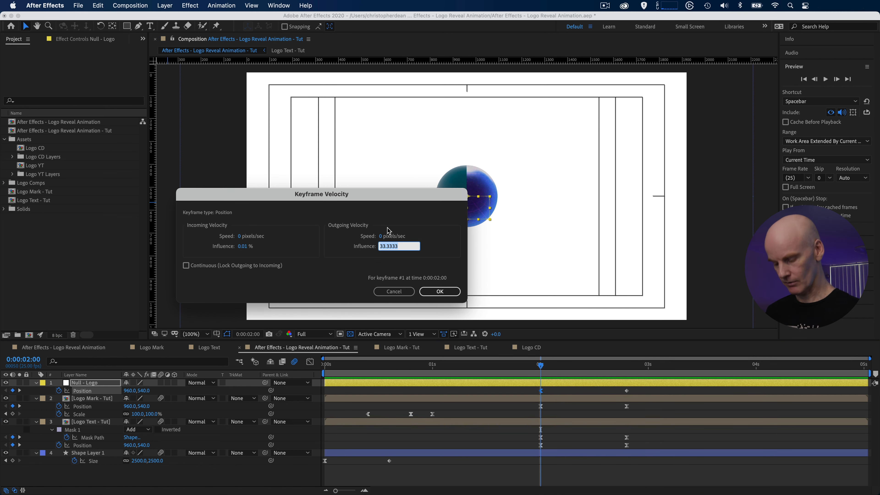
{"action": "type", "text": "80"}
{"action": "key", "text": "Return"}
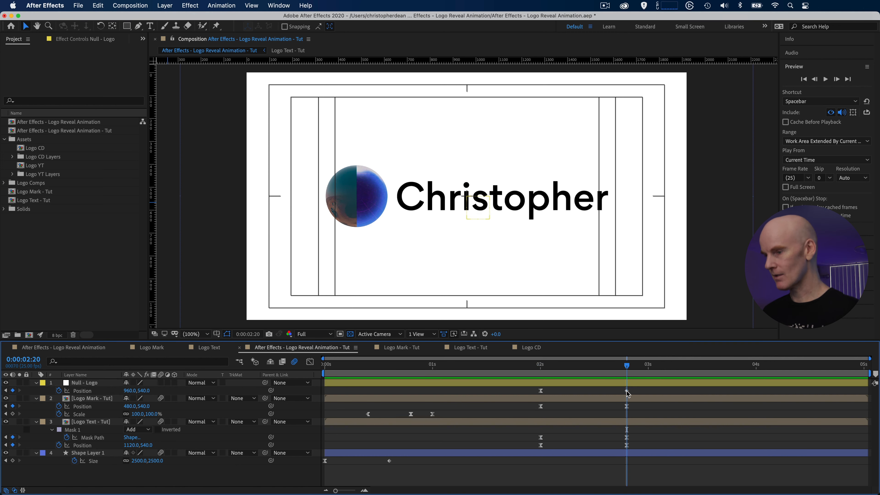
Step: Apply Easy Ease In to the null's Position keyframe at 0:00:02:20 and set its incoming velocity influence to 80%
{"action": "left_click", "coordinate": [627, 391]}
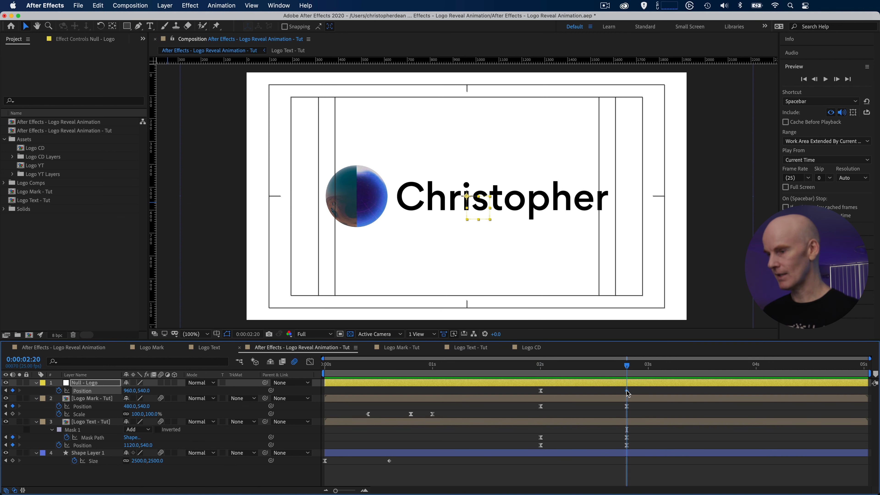
{"action": "right_click", "coordinate": [628, 392]}
{"action": "mouse_move", "coordinate": [666, 485]}
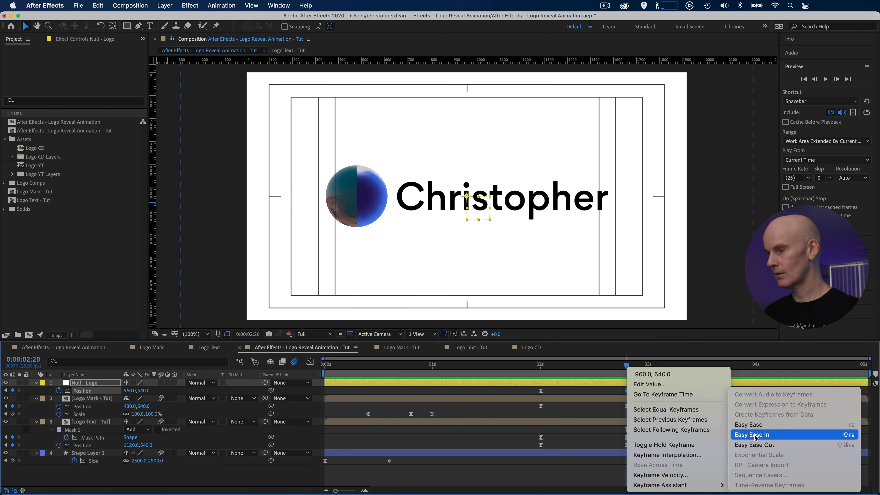
{"action": "left_click", "coordinate": [749, 425]}
{"action": "right_click", "coordinate": [628, 392]}
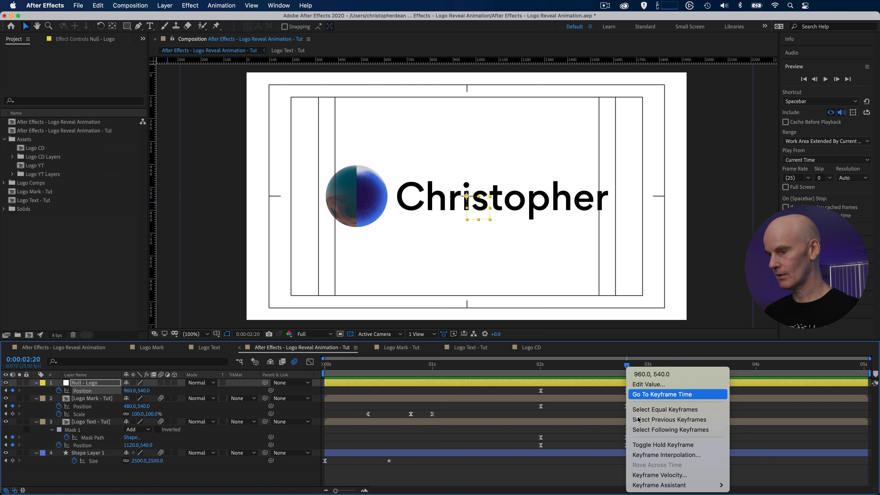
{"action": "left_click", "coordinate": [654, 476]}
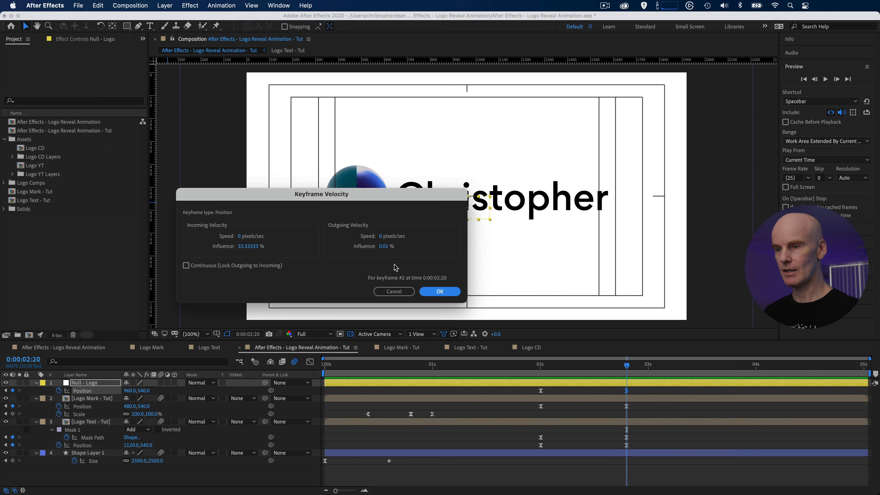
{"action": "left_click", "coordinate": [243, 247]}
{"action": "type", "text": "80"}
{"action": "key", "text": "Return"}
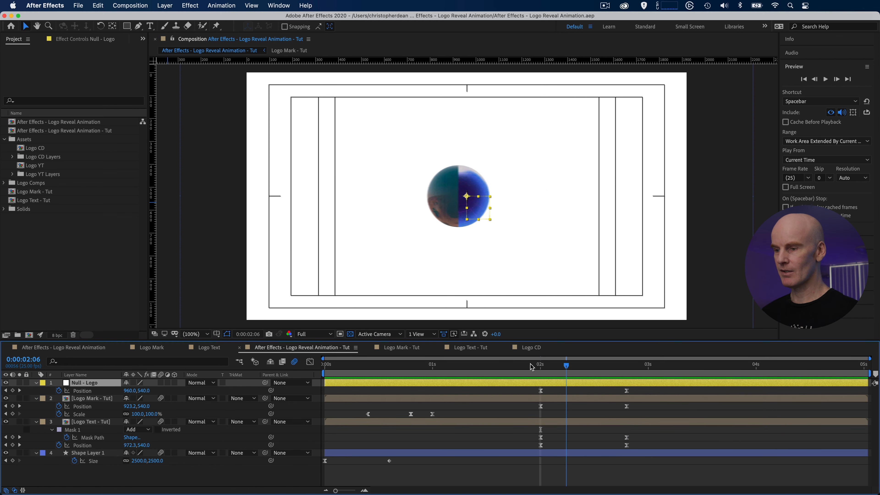
Step: Return to 0:00:02:00 and open the Logo YT composition with its Logo YT - Mark layer selected
{"action": "left_click", "coordinate": [541, 368]}
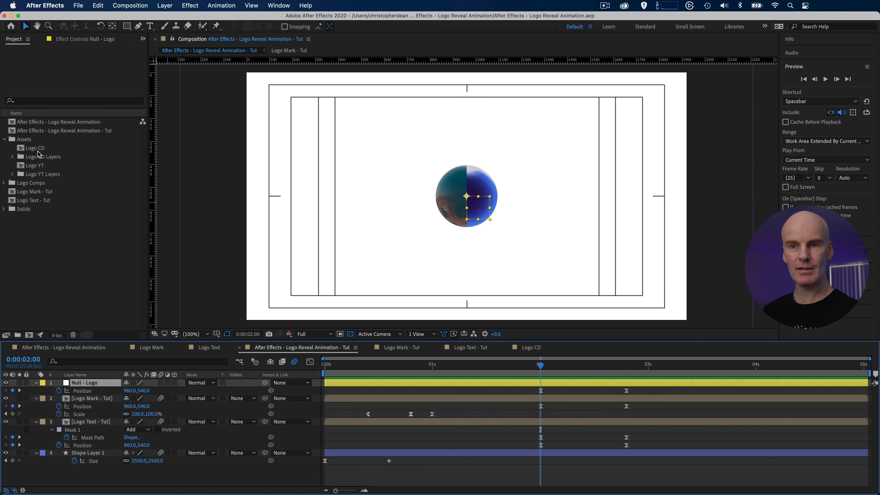
{"action": "left_click", "coordinate": [21, 167]}
{"action": "double_click", "coordinate": [21, 167]}
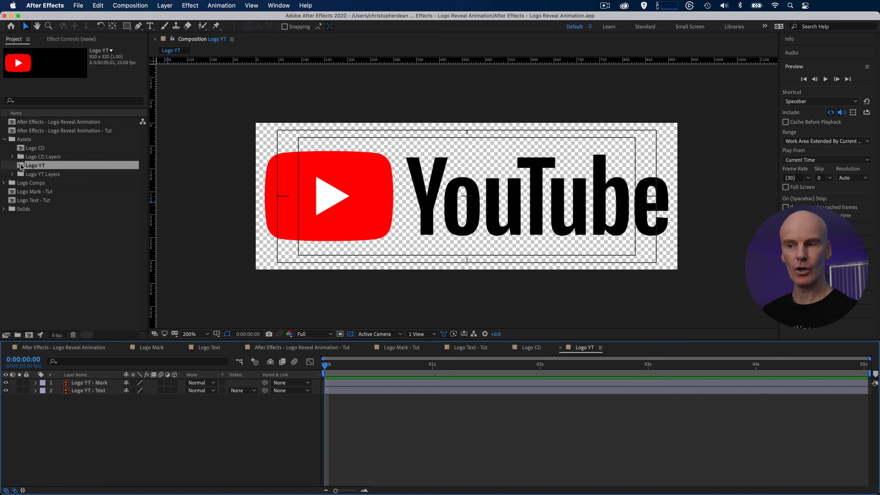
{"action": "left_click", "coordinate": [350, 200]}
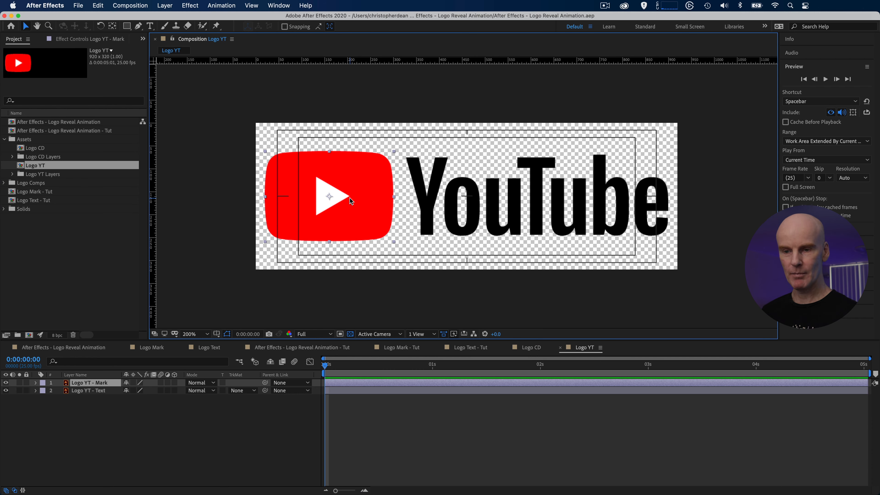